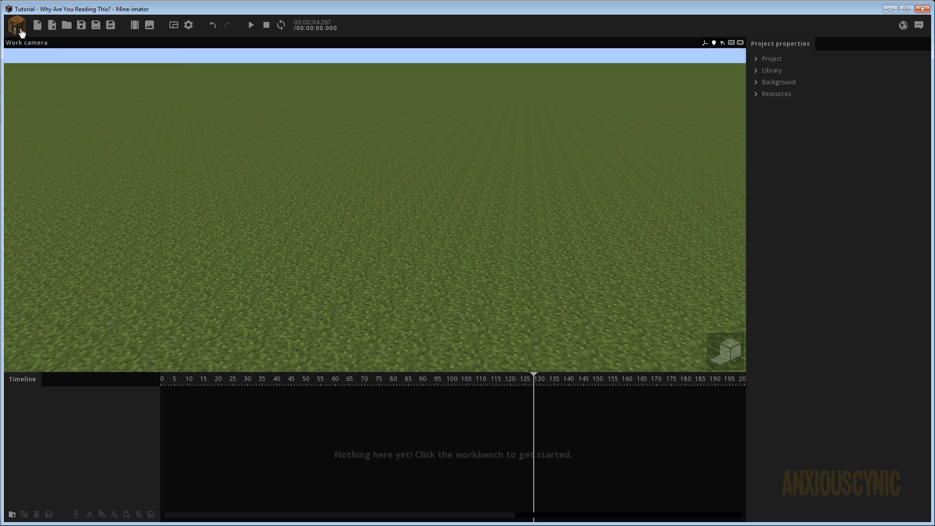
Find the iron blocks with the search term "Iron" and create a Block of Iron in the scene.
left_click(20, 29)
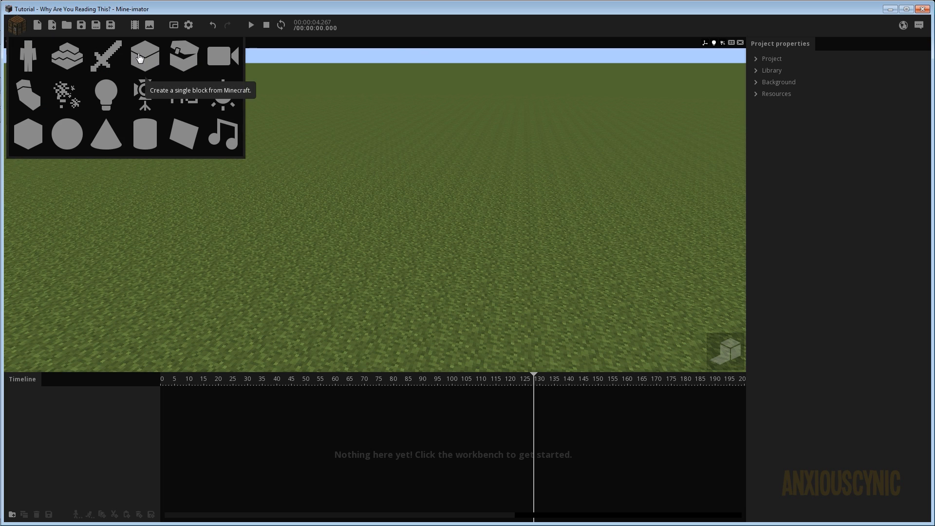
left_click(141, 57)
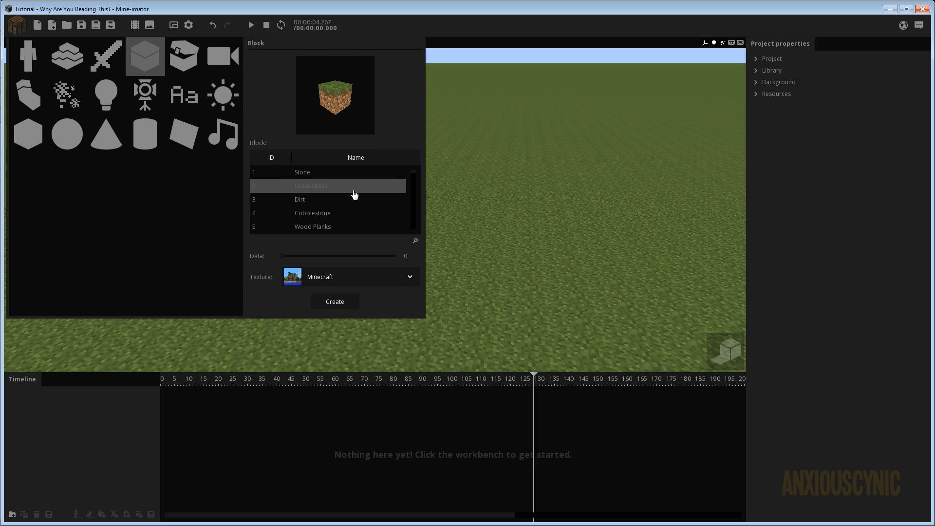
left_click(414, 241)
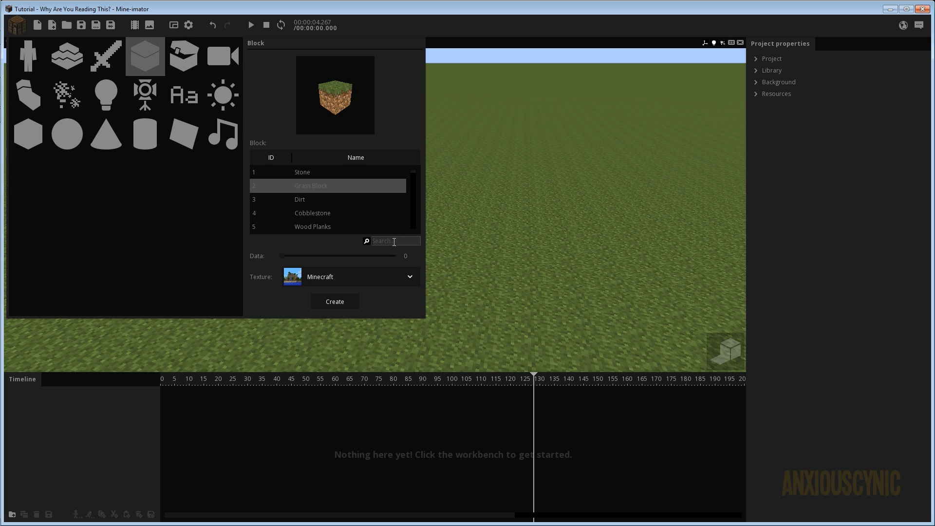
type("Iron")
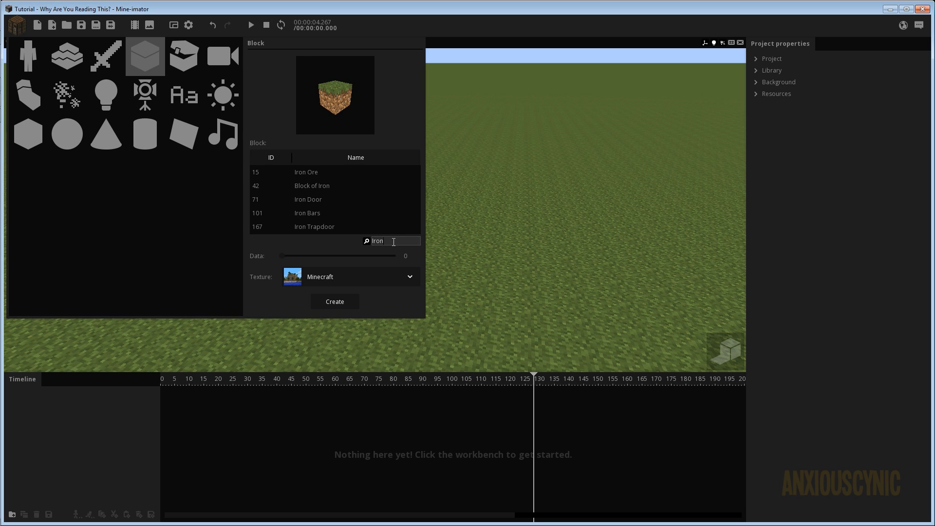
left_click(317, 188)
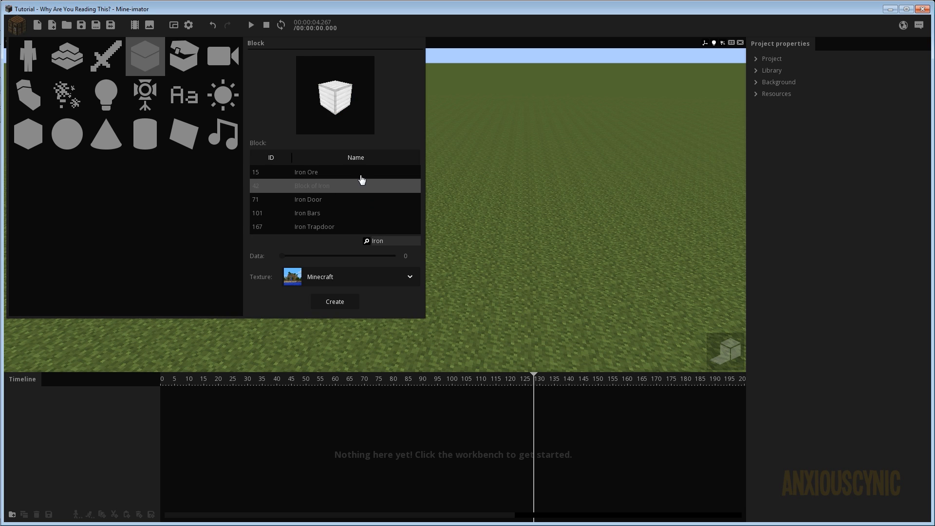
left_click(335, 302)
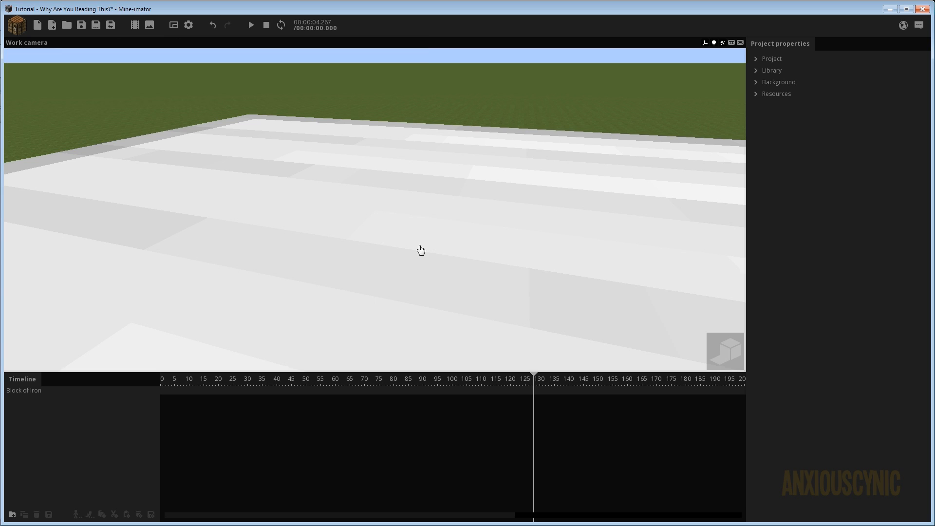
scroll(381, 250, "down", 3)
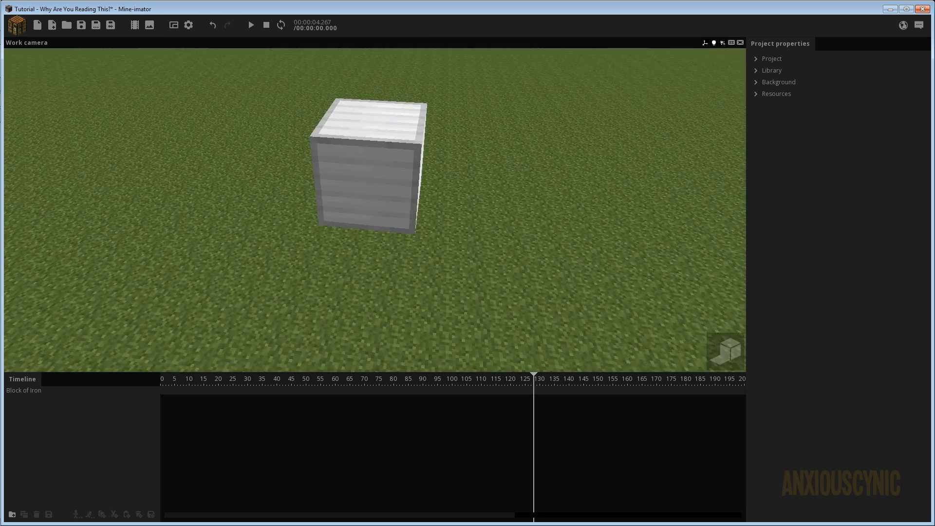
Select the iron block and reset its position to X 0, Y 0, Z 0.
left_click(390, 173)
right_click(597, 96)
right_click(596, 83)
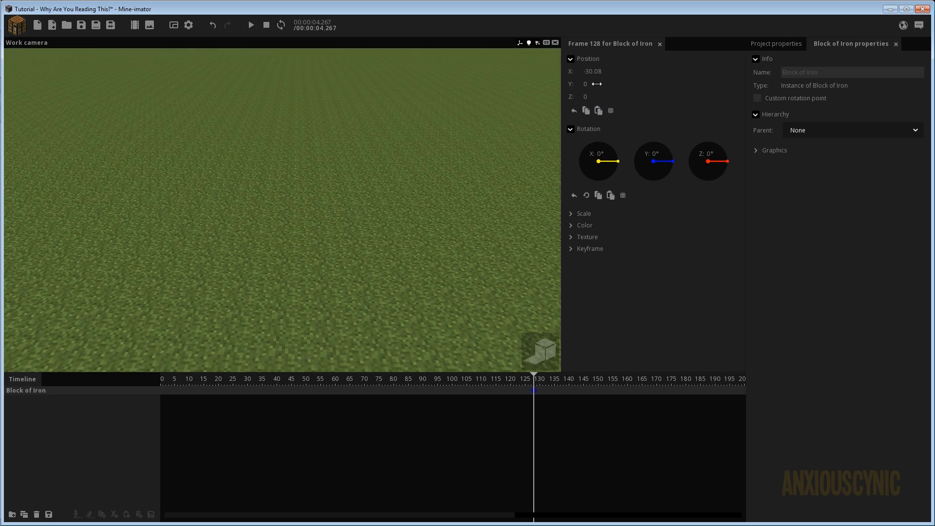
right_click_drag(351, 140, 351, 140)
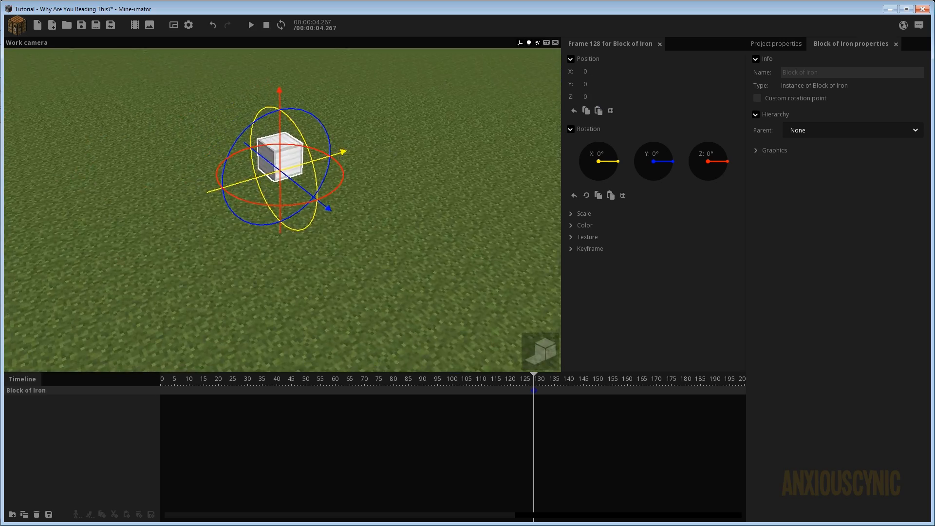
left_click_drag(351, 140, 382, 157)
scroll(382, 158, "up", 3)
right_click_drag(392, 174, 391, 174)
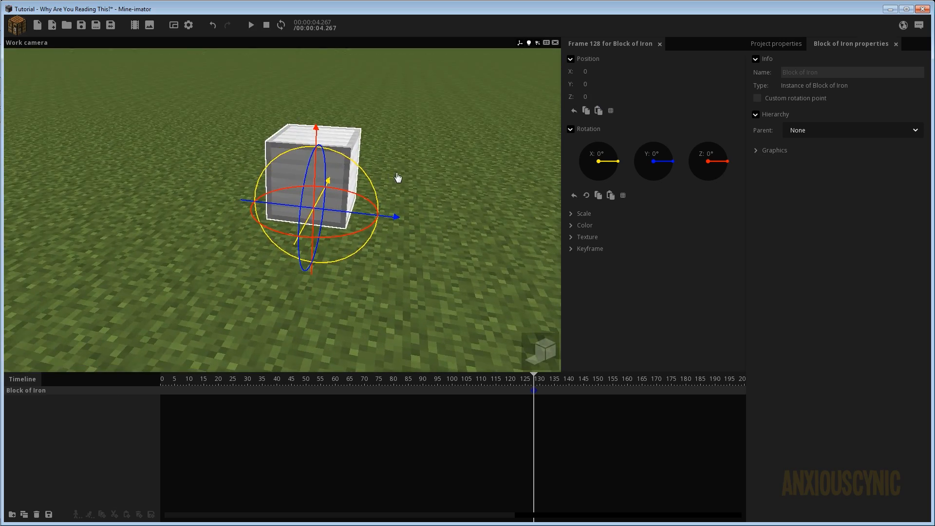
left_click(397, 174)
left_click_drag(402, 161, 402, 160)
left_click(432, 172)
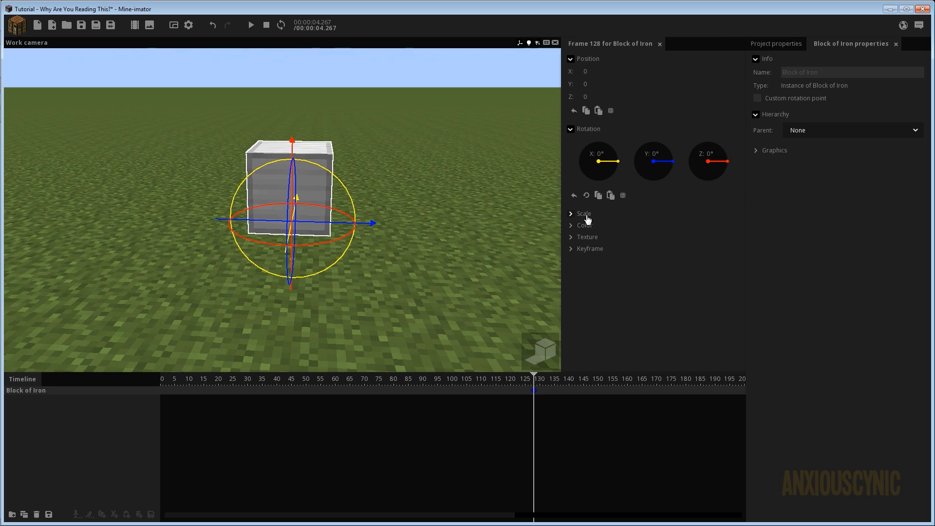
left_click_drag(380, 158, 379, 158)
Start creating another block and filter the block list with the search term "stair".
left_click(37, 25)
left_click(145, 56)
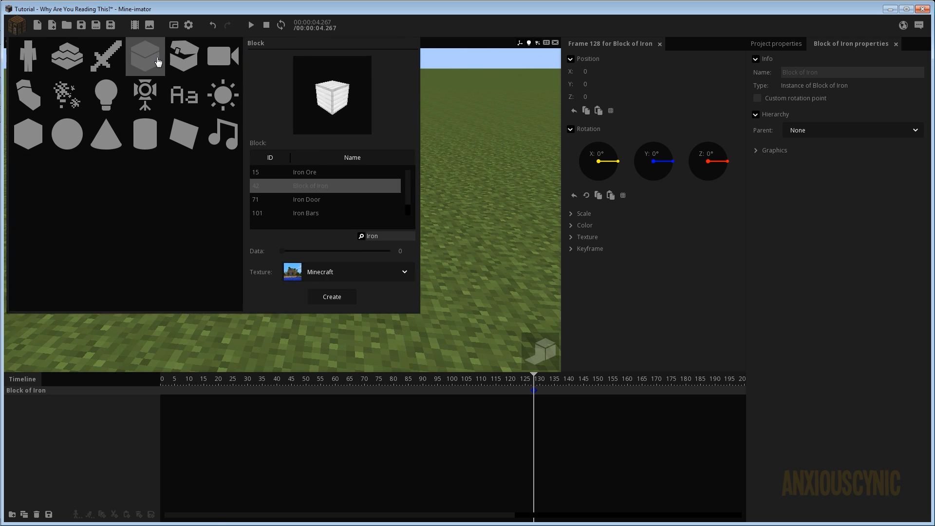
left_click(393, 241)
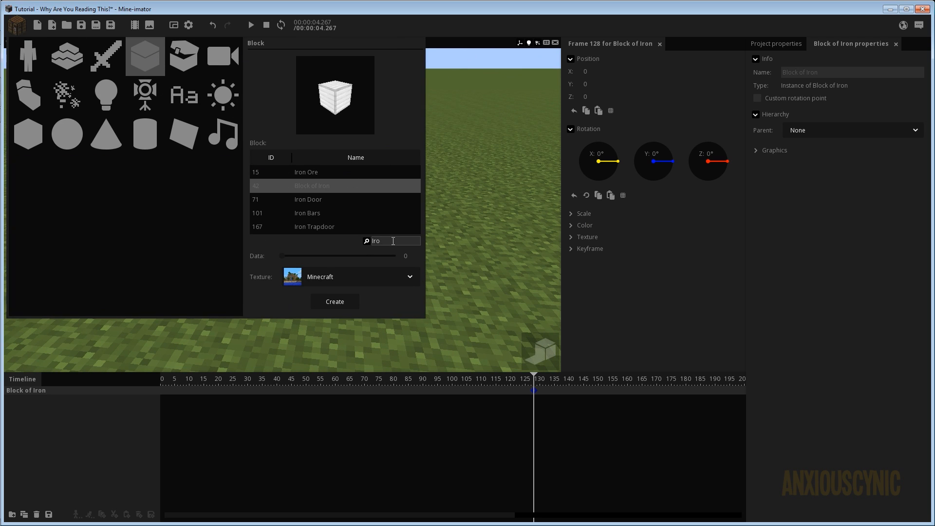
key("BackSpace")
key("BackSpace")
key("BackSpace")
type("stair")
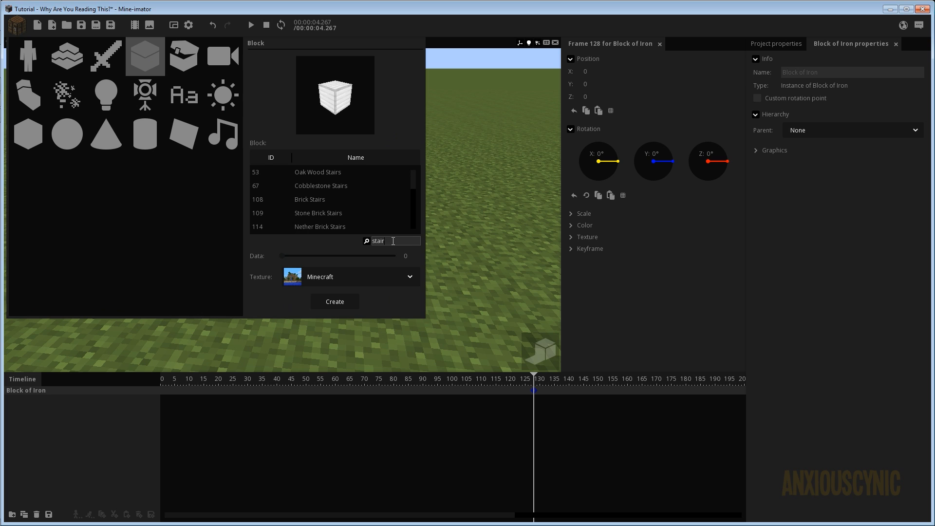
Preview the different stair blocks in the filtered list, from Oak Wood Stairs through to Purpur Stairs.
left_click(335, 174)
left_click(312, 189)
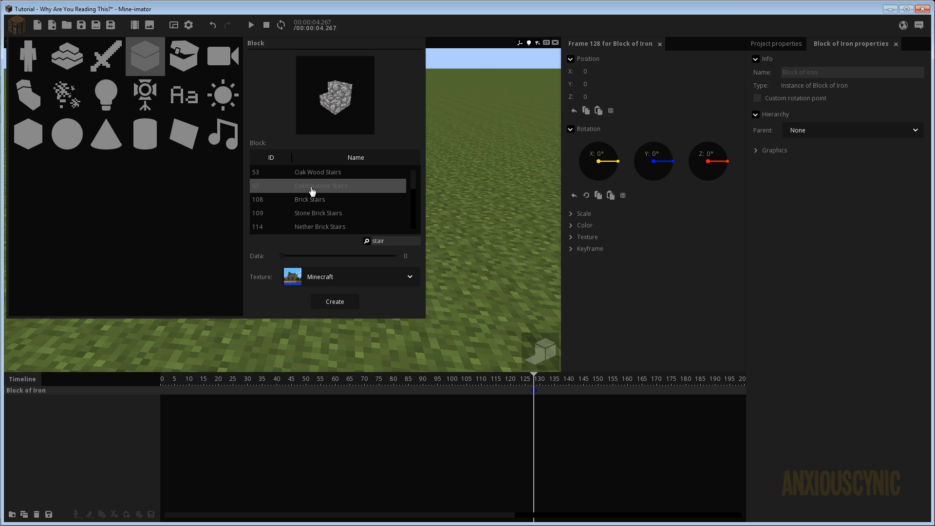
left_click(313, 199)
scroll(317, 202, "down", 1)
left_click(317, 200)
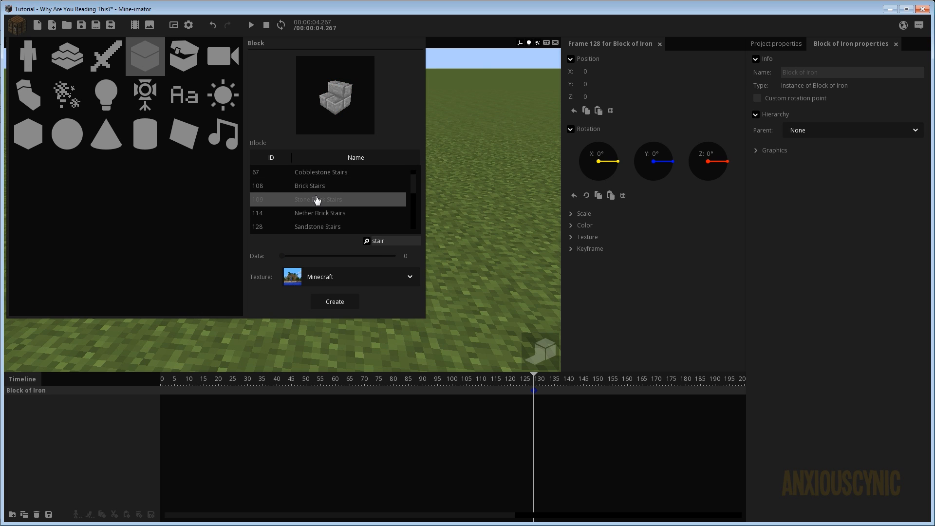
scroll(319, 201, "down", 1)
left_click(319, 200)
left_click(315, 212)
scroll(315, 211, "down", 1)
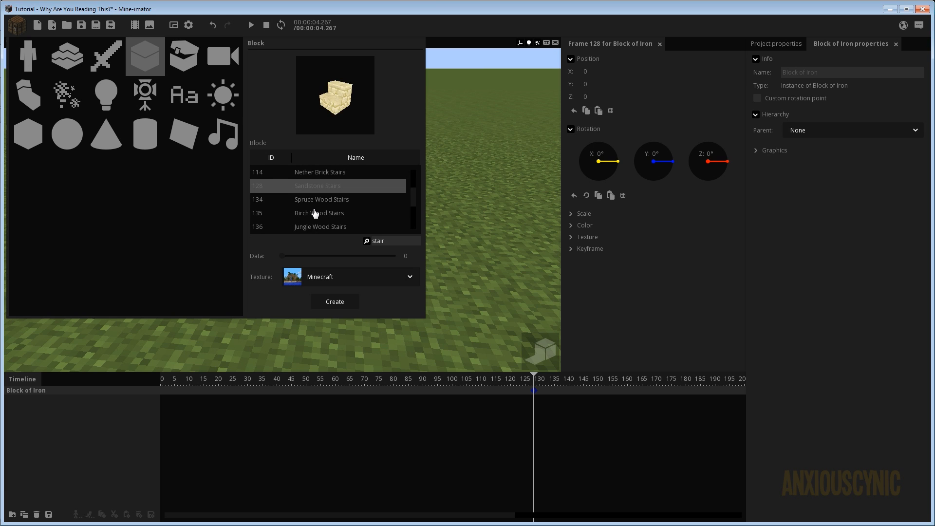
left_click(316, 200)
scroll(317, 200, "down", 1)
left_click(319, 199)
left_click(320, 218)
scroll(320, 217, "down", 1)
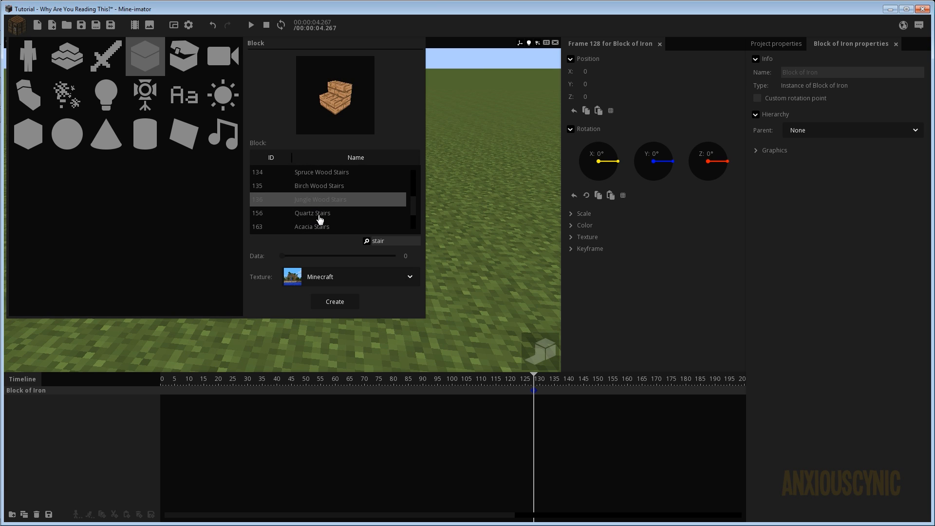
left_click(313, 217)
scroll(326, 208, "down", 2)
left_click(327, 208)
left_click(328, 217)
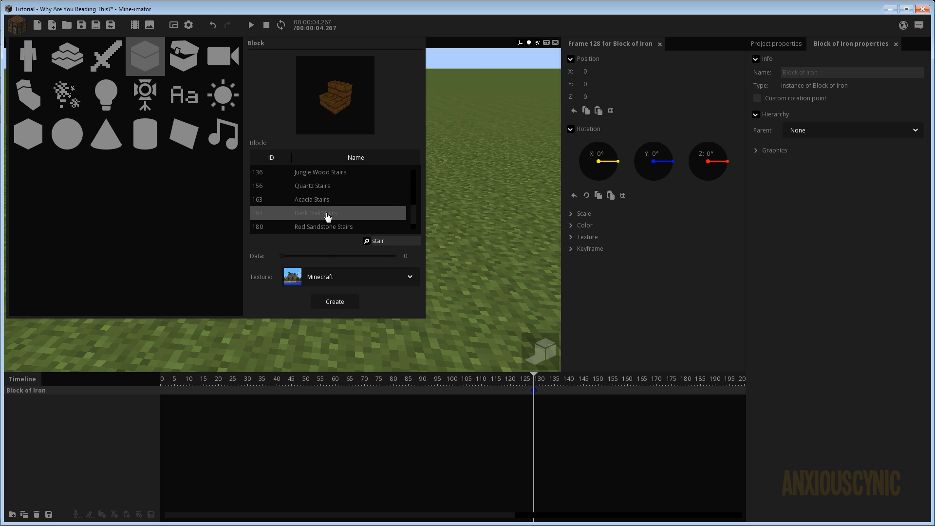
scroll(331, 214, "down", 1)
left_click(333, 214)
left_click(321, 228)
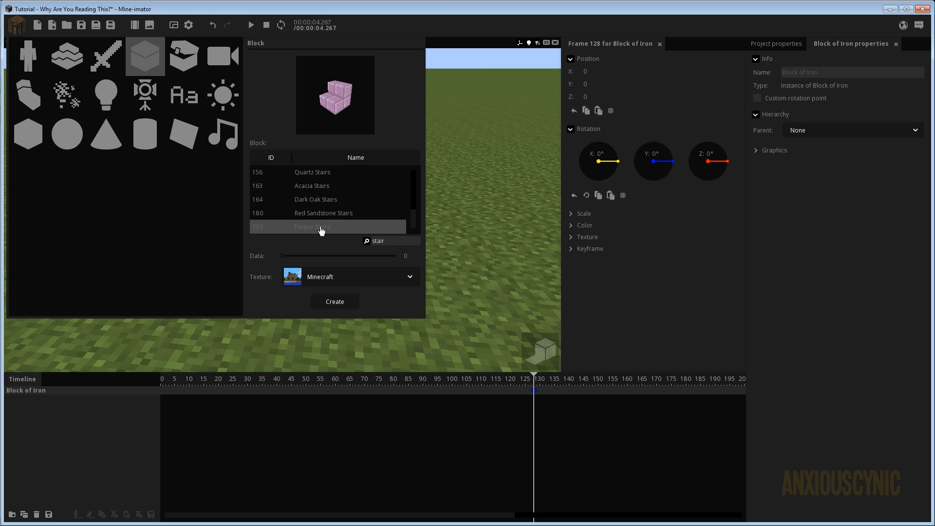
Create a Quartz Stairs block and raise it above the iron block to about Z 17.09.
left_click(318, 173)
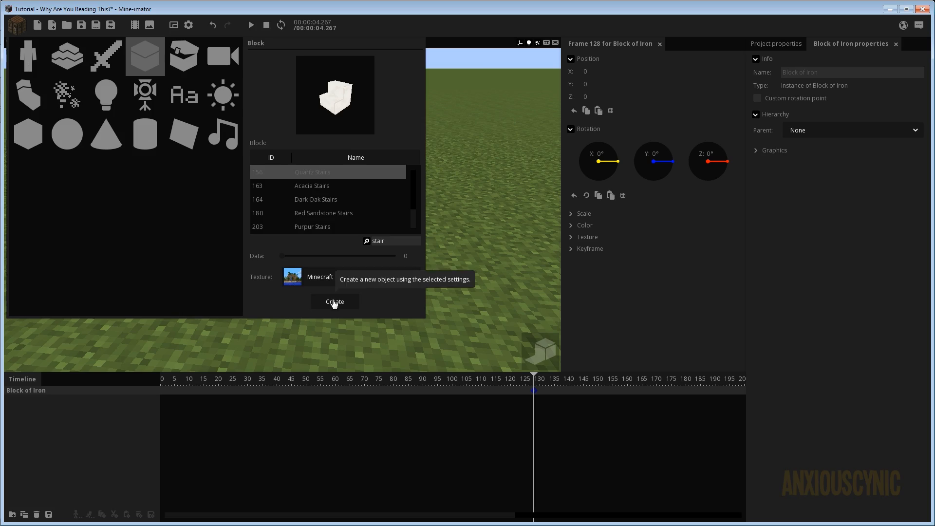
left_click(335, 301)
left_click_drag(304, 161, 340, 49)
mouse_move(404, 158)
left_mouse_down()
mouse_move(341, 158)
mouse_move(253, 219)
mouse_move(404, 158)
left_mouse_up()
Save the project.
key("ctrl+s")
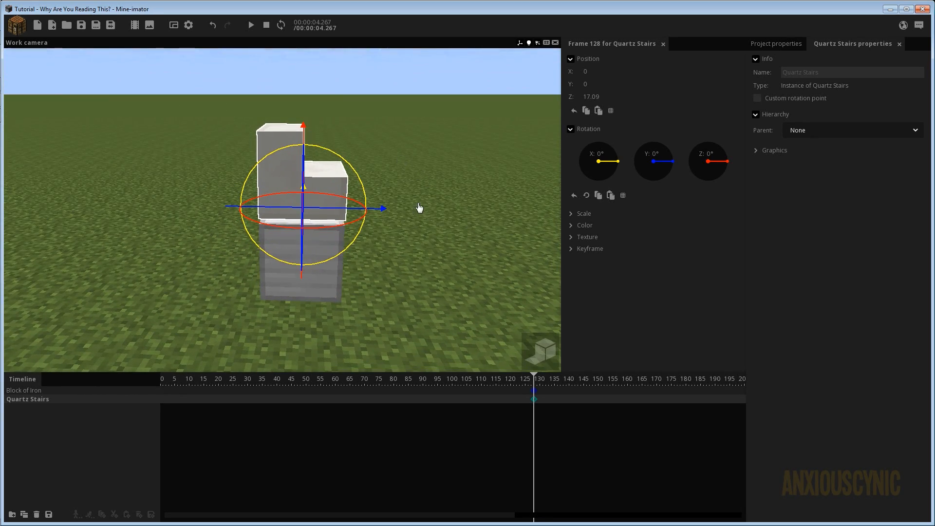
left_click_drag(384, 249, 418, 229)
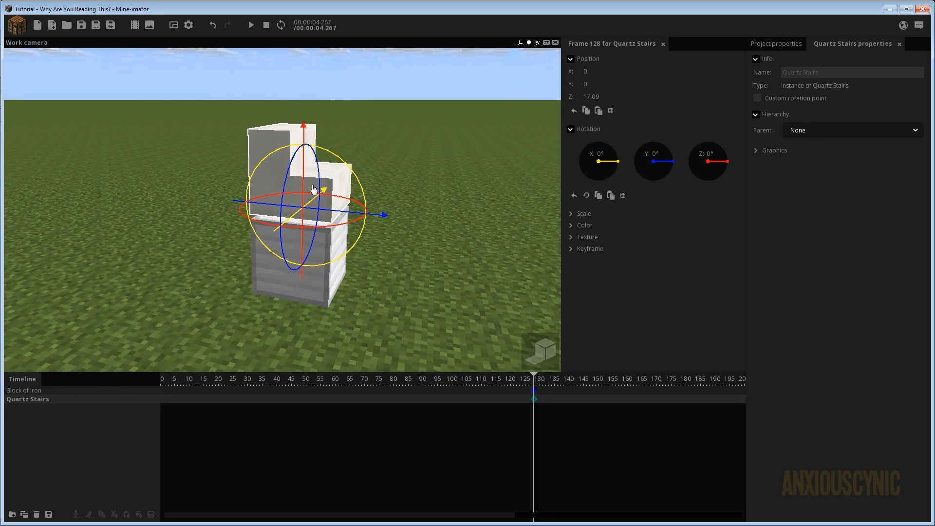
left_click_drag(447, 223, 397, 192)
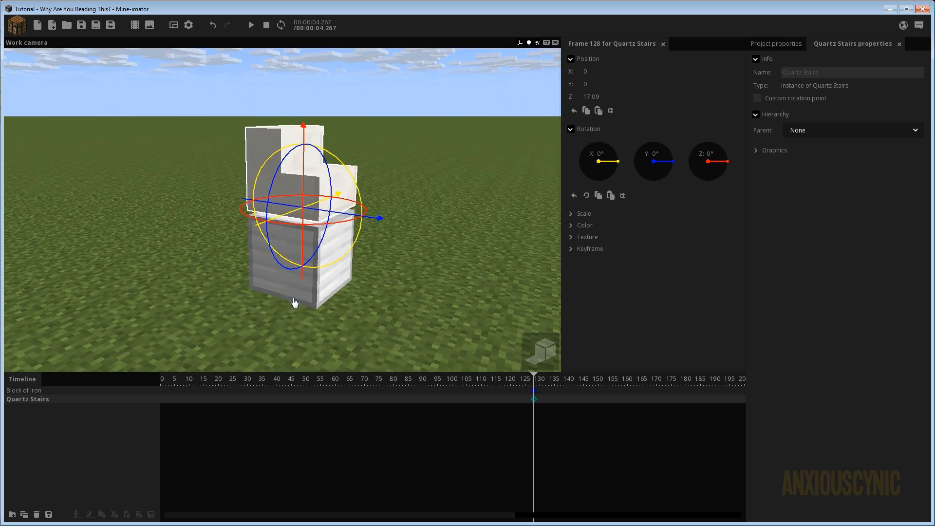
Select the iron block under the stairs and set its overall XYZ scale to 0.5.
left_click(294, 302)
mouse_move(417, 234)
left_mouse_down()
mouse_move(370, 236)
mouse_move(424, 221)
left_mouse_up()
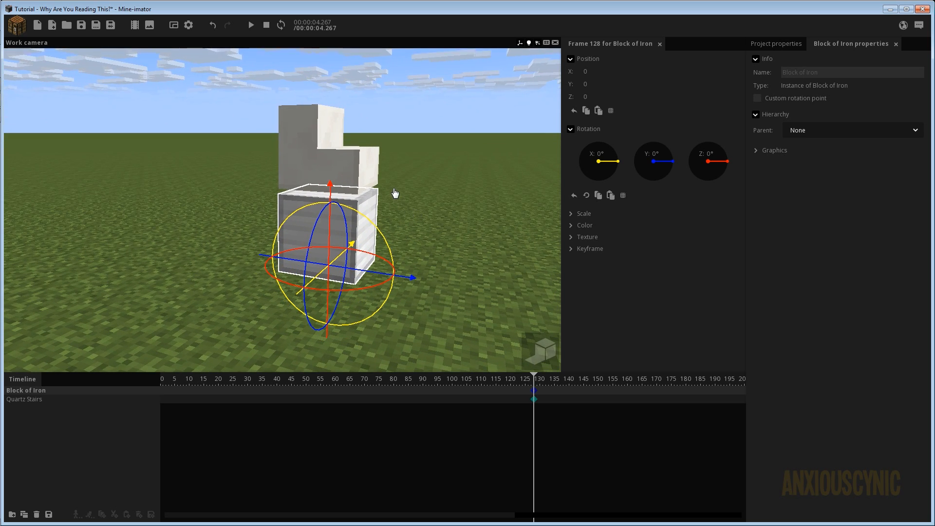
left_click_drag(383, 186, 418, 181)
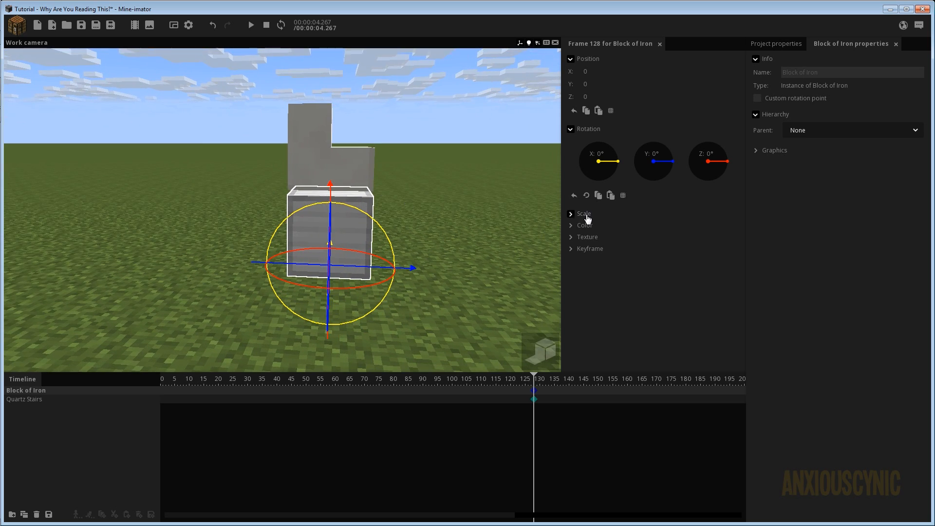
left_click(586, 214)
left_click_drag(593, 228, 575, 231)
left_click(600, 228)
type(".5")
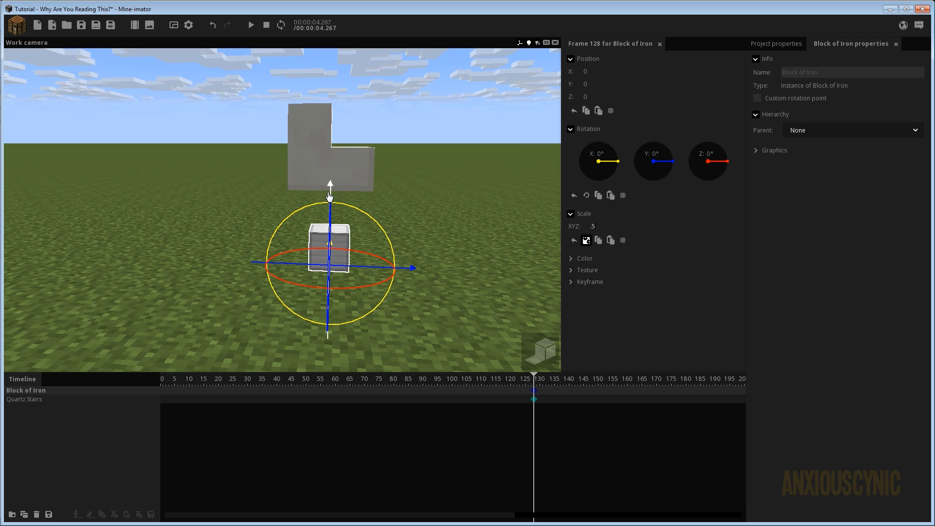
Raise the scaled iron block towards the underside of the quartz stairs and settle its height at Z 8.
left_click_drag(330, 185, 330, 143)
left_click_drag(440, 236, 440, 231)
scroll(451, 232, "up", 2)
right_click_drag(451, 232, 457, 206)
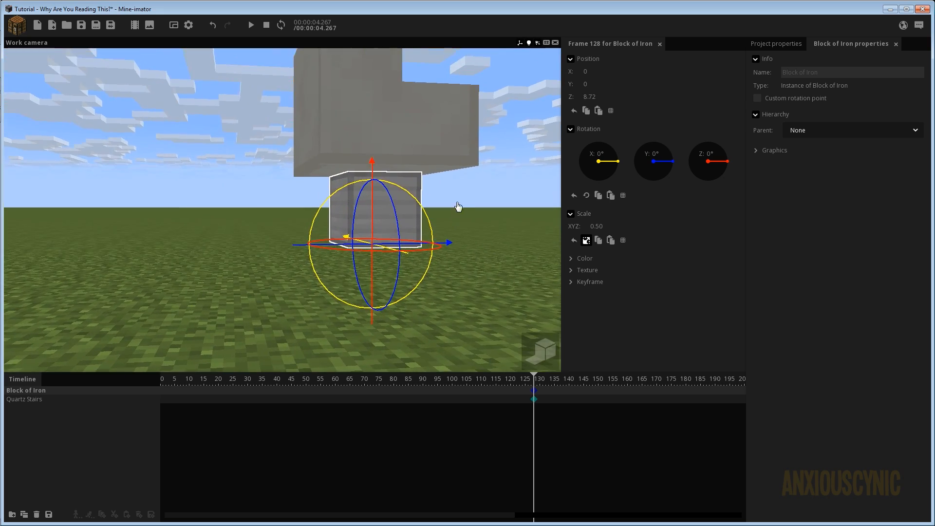
mouse_move(457, 206)
left_mouse_down()
mouse_move(428, 207)
mouse_move(477, 206)
mouse_move(458, 214)
left_mouse_up()
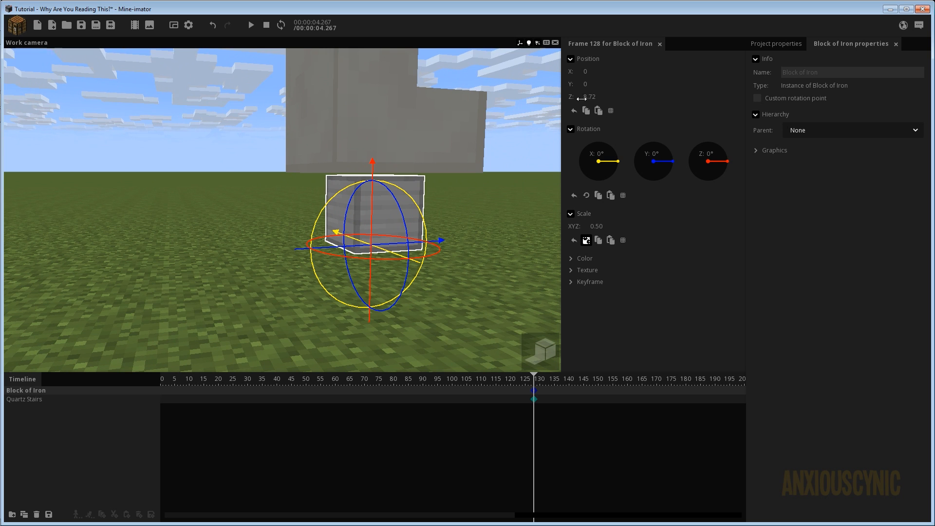
left_click_drag(372, 168, 430, 156)
scroll(430, 156, "up", 3)
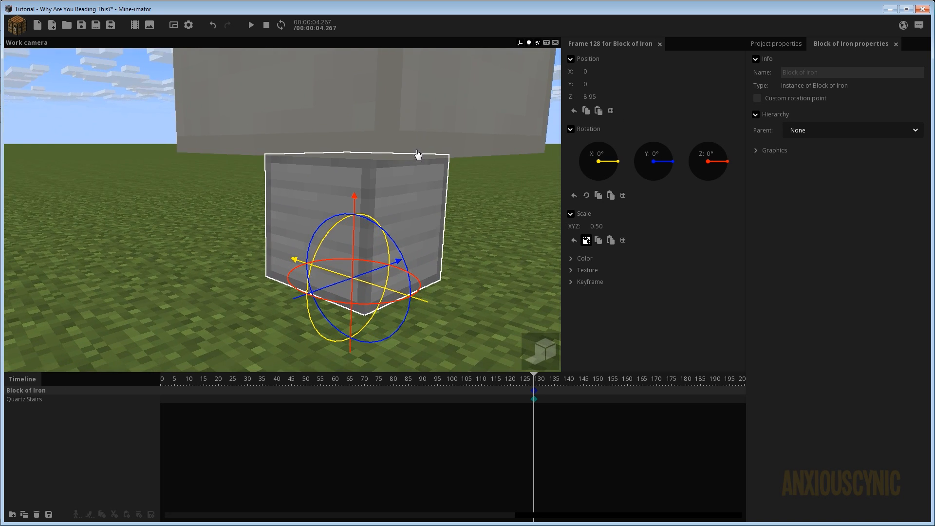
left_click_drag(355, 190, 355, 193)
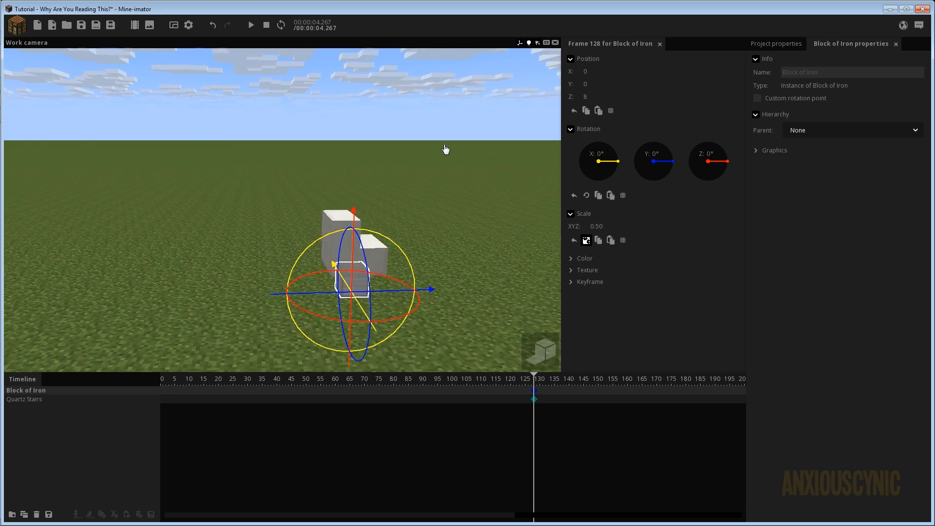
Turn on Repeat for the Block of Iron in the project library and set its X repeat to 3.
left_click_drag(445, 151, 518, 137)
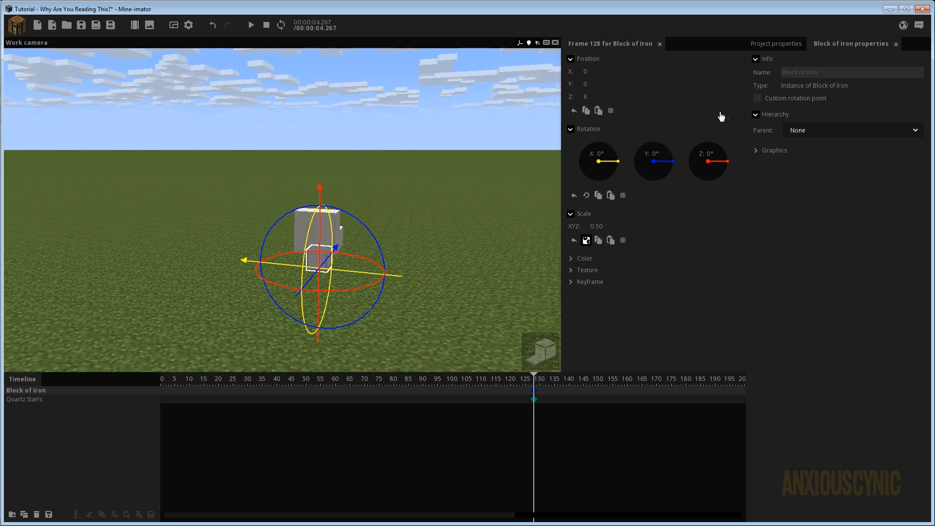
left_click(775, 43)
left_click(767, 72)
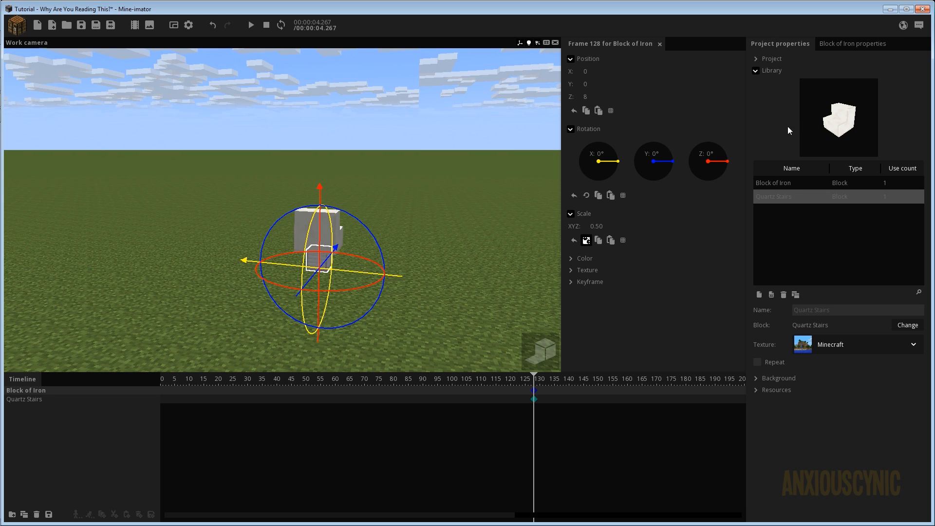
left_click(782, 185)
left_click(776, 362)
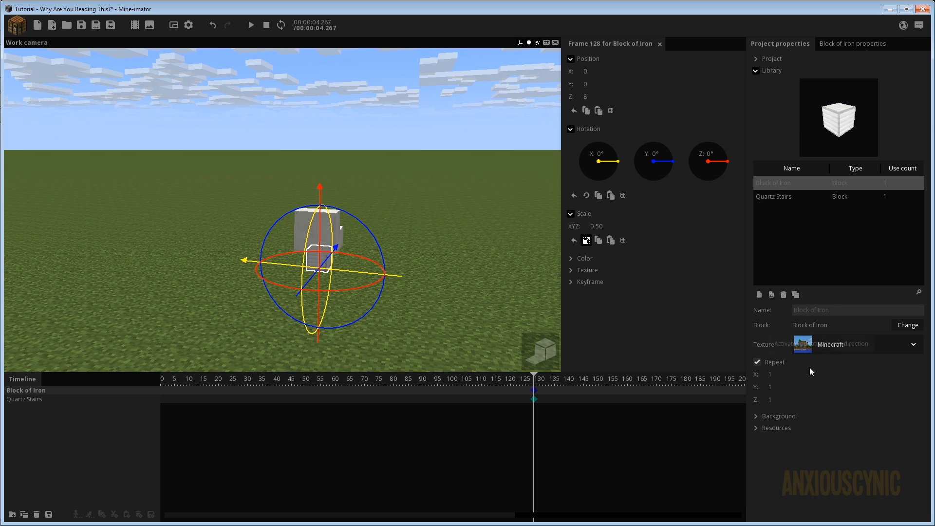
left_click_drag(772, 382, 782, 382)
right_click_drag(496, 249, 498, 244)
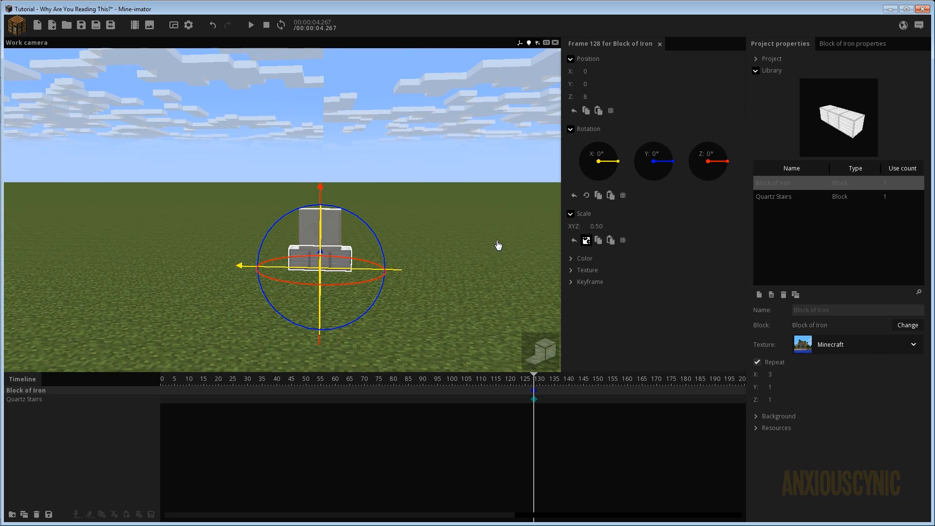
Save the project and set the Block of Iron's Y repeat to 7.
key("ctrl+s")
left_click_drag(492, 250, 488, 254)
key("w")
right_click_drag(488, 255, 482, 267)
left_click_drag(482, 268, 414, 263)
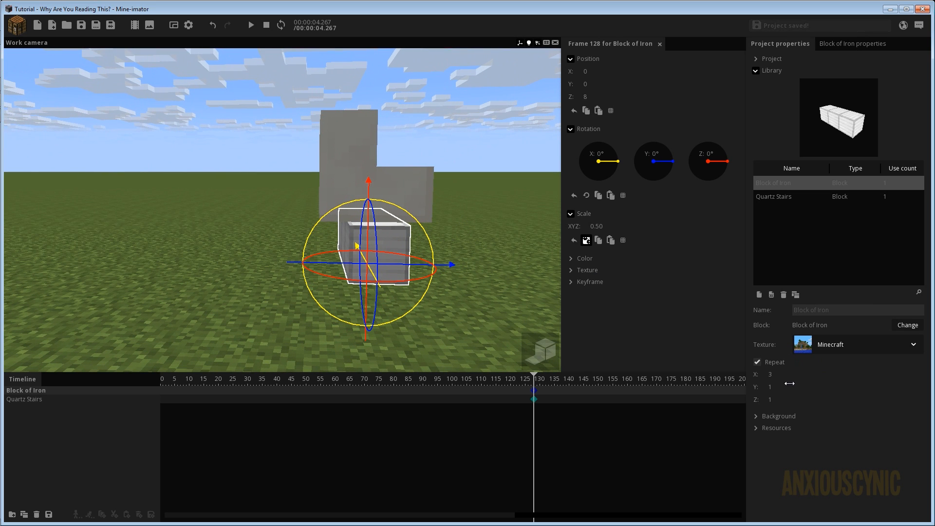
left_click_drag(774, 389, 802, 388)
right_click_drag(521, 246, 537, 249)
left_click_drag(515, 240, 474, 275)
scroll(516, 240, "down", 4)
left_click_drag(404, 201, 424, 202)
scroll(408, 205, "up", 2)
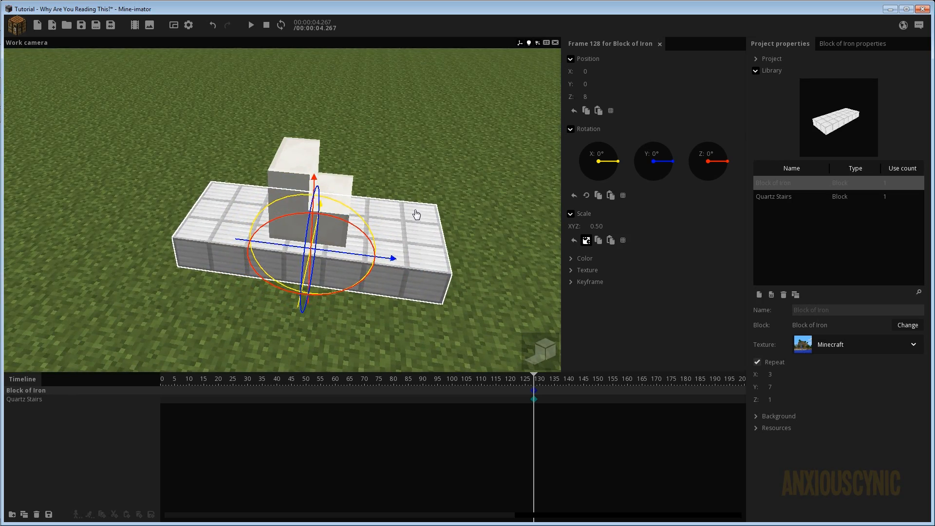
Rename the Block of Iron as CarChasis and parent the Quartz Stairs to it in the timeline.
left_click_drag(413, 241, 367, 280)
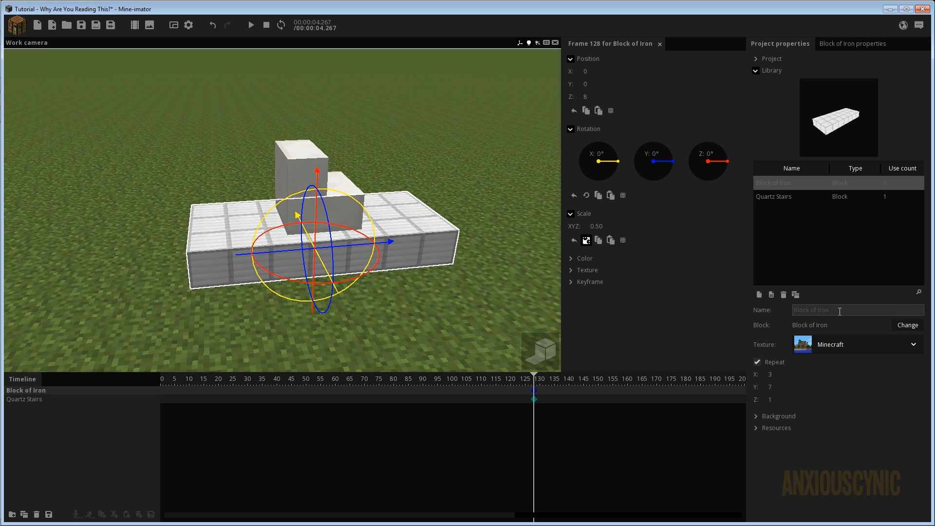
type("CarChasis")
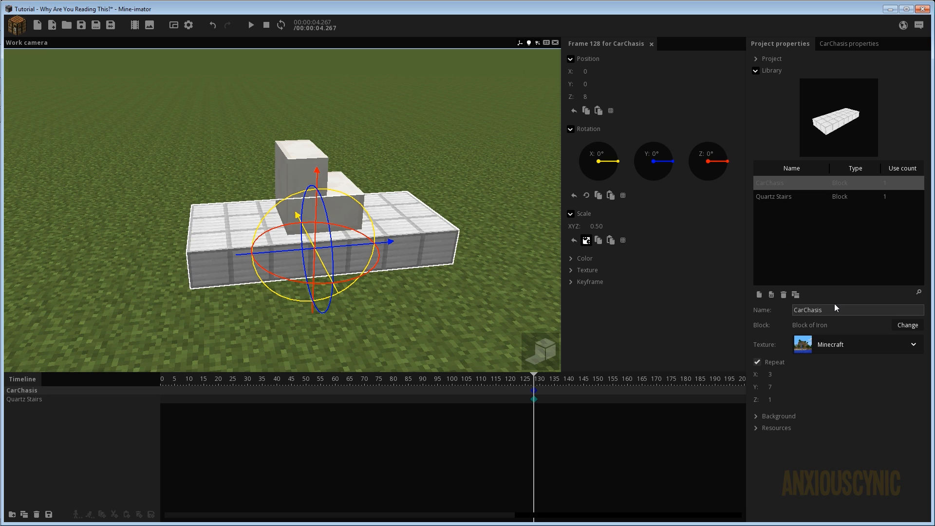
left_click(39, 399)
left_click_drag(32, 404, 19, 390)
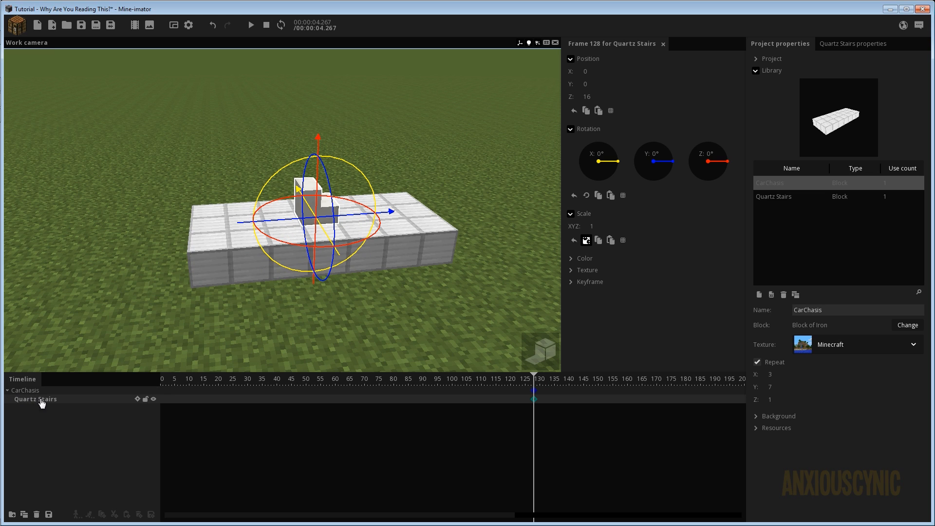
Turn off scale inheritance for the Quartz Stairs and save the project.
left_click(832, 44)
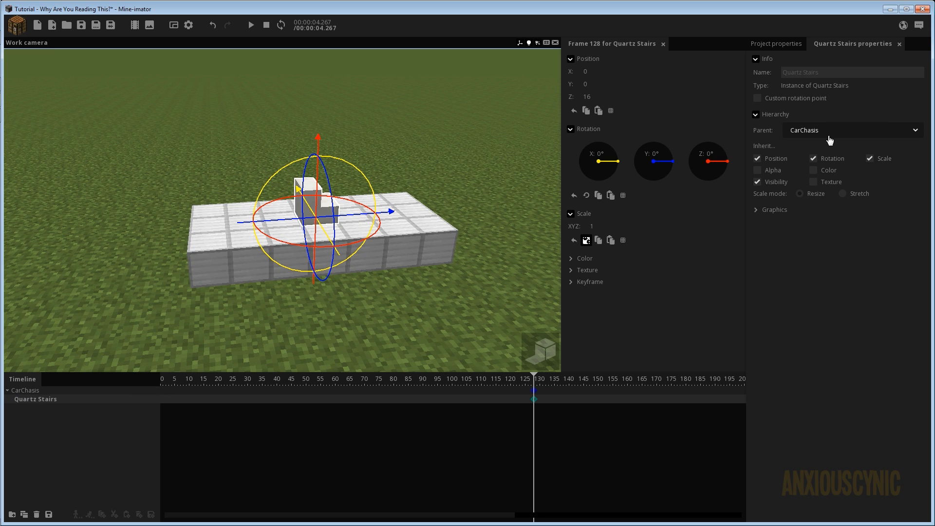
left_click(869, 159)
middle_click_drag(511, 188, 563, 157)
middle_click_drag(460, 178, 426, 136)
left_click(81, 25)
Slide the Quartz Stairs towards the rear of the chassis, set their Y position to -21 and save the project.
mouse_move(328, 238)
middle_mouse_down()
mouse_move(327, 215)
mouse_move(327, 237)
middle_mouse_up()
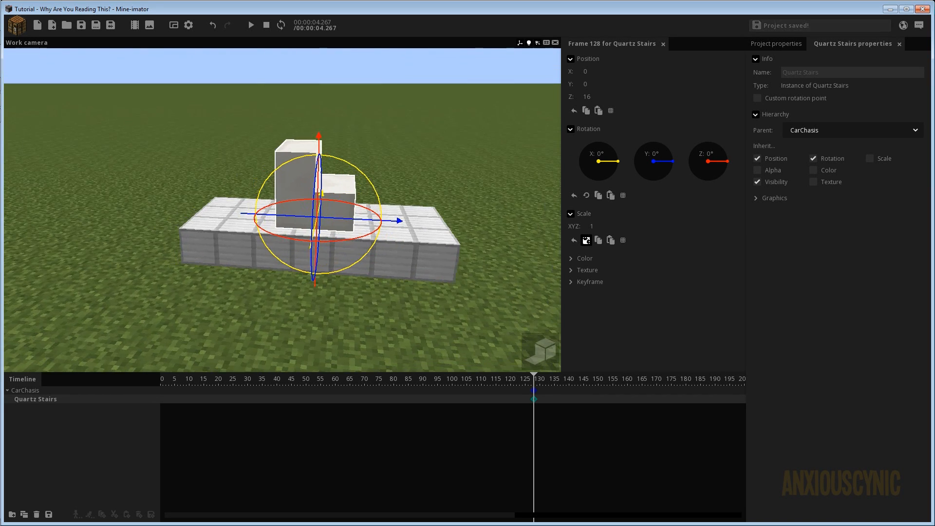
left_click_drag(338, 219, 311, 223)
left_click_drag(394, 219, 406, 210)
left_click(599, 83)
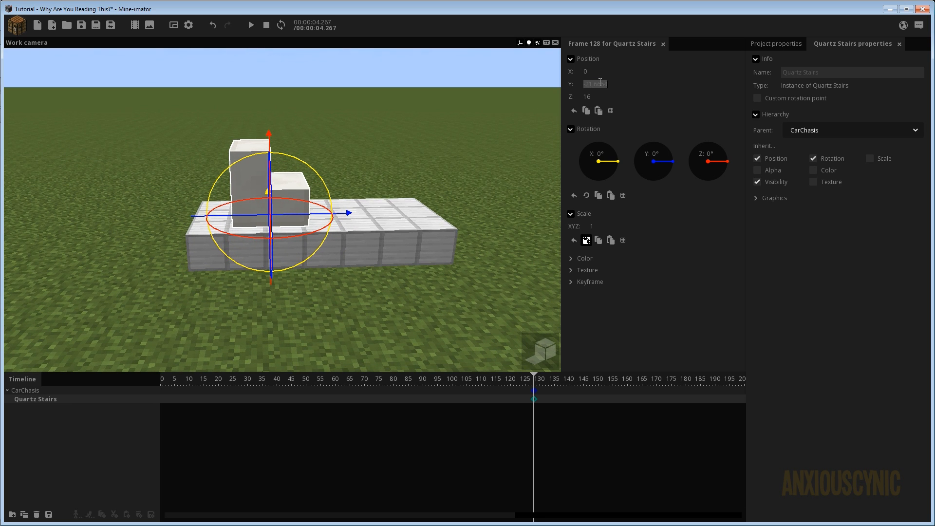
type("-21")
key("Return")
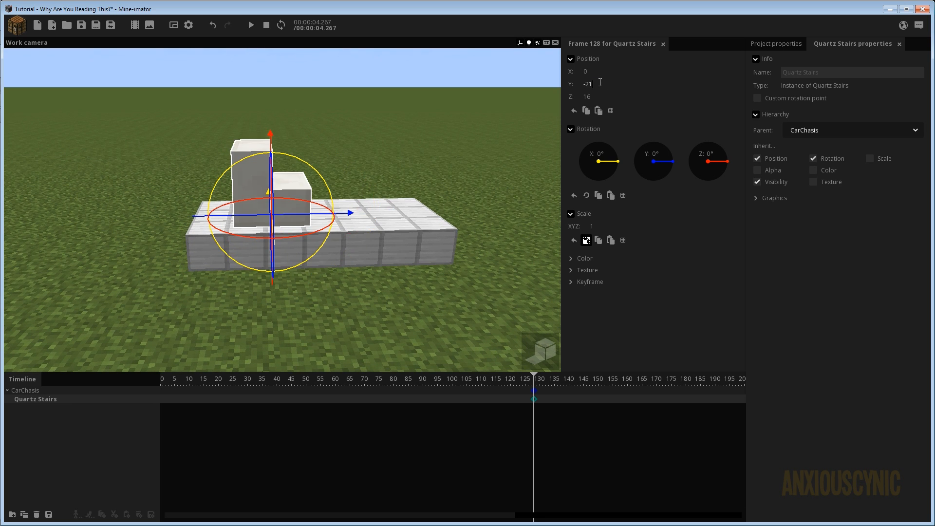
left_click(80, 27)
Create a Piston special block and parent it to CarChasis in the timeline.
middle_click_drag(417, 176, 439, 154)
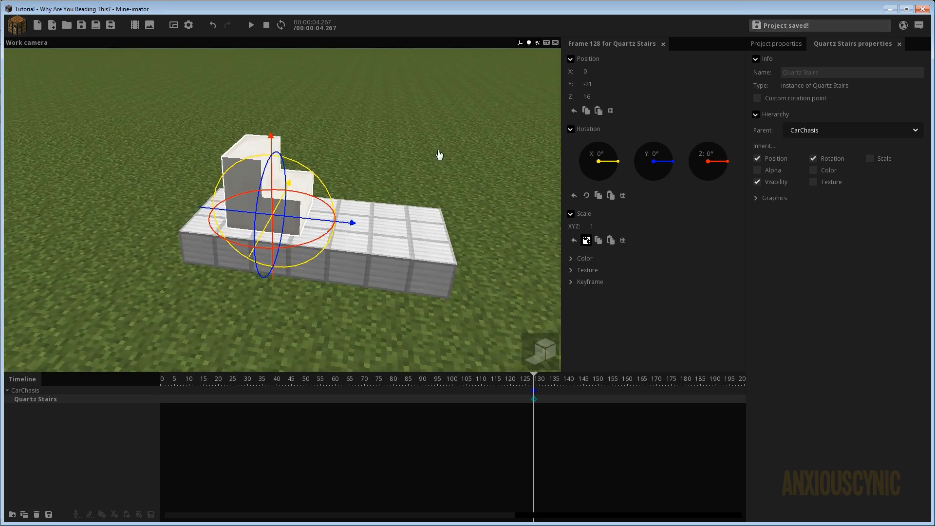
left_click_drag(430, 169, 408, 145)
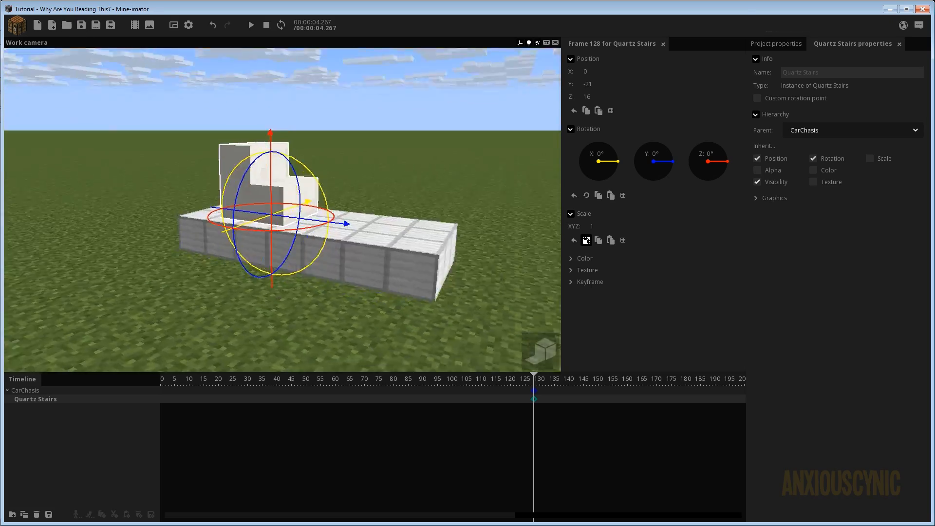
left_click_drag(354, 214, 402, 228)
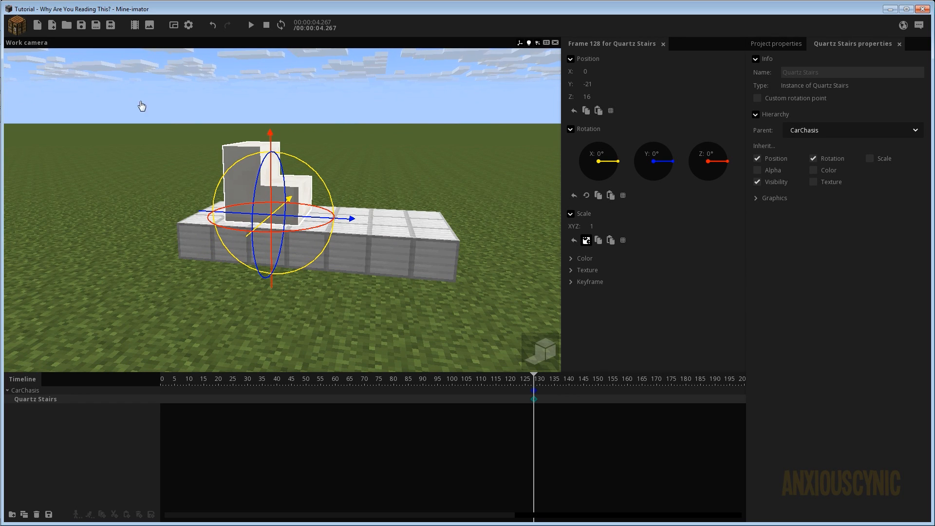
left_click(18, 31)
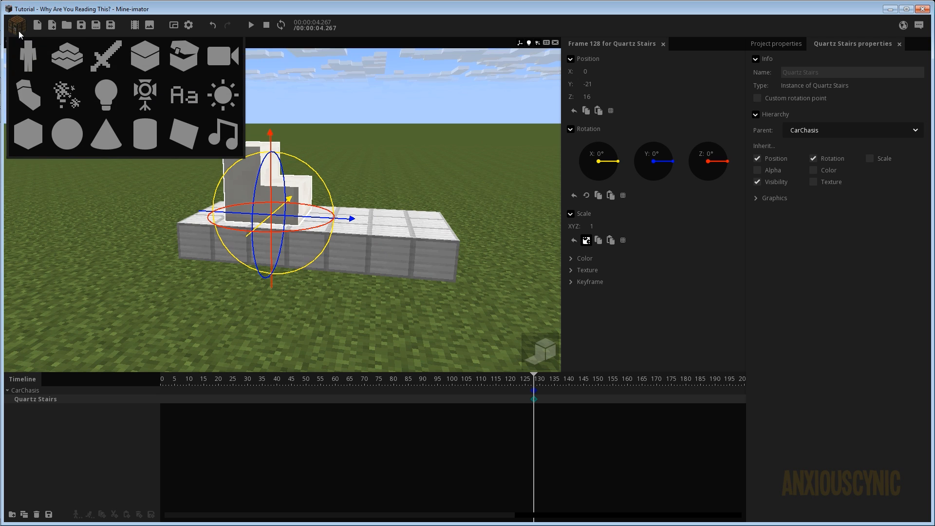
left_click(139, 66)
left_click(183, 55)
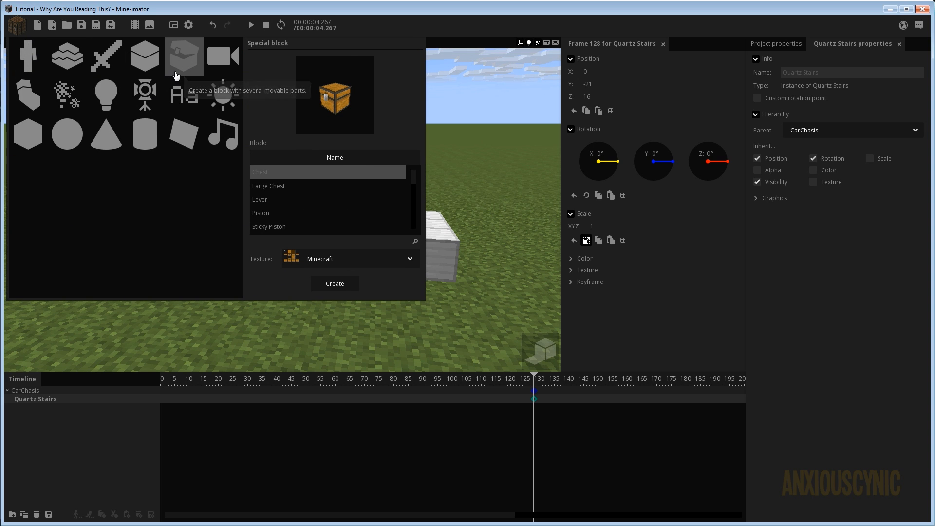
left_click(267, 215)
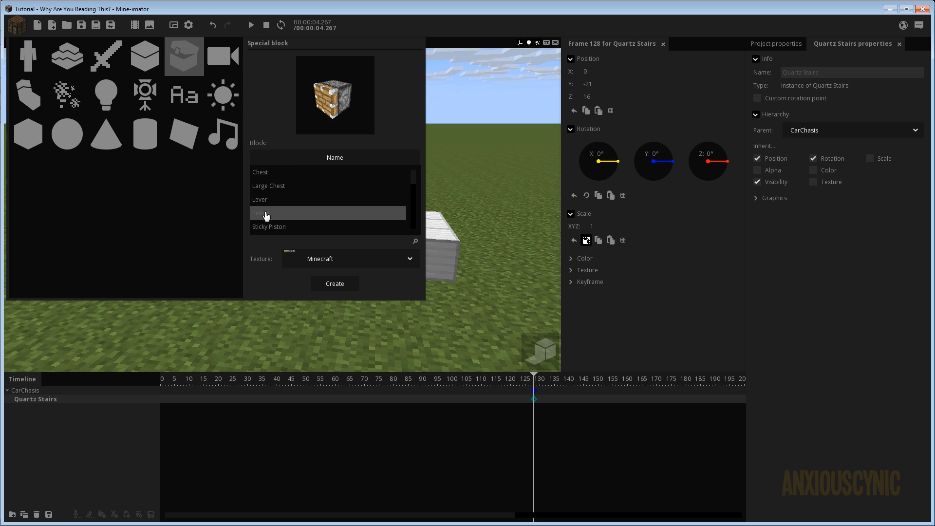
left_click(334, 284)
left_click(27, 410)
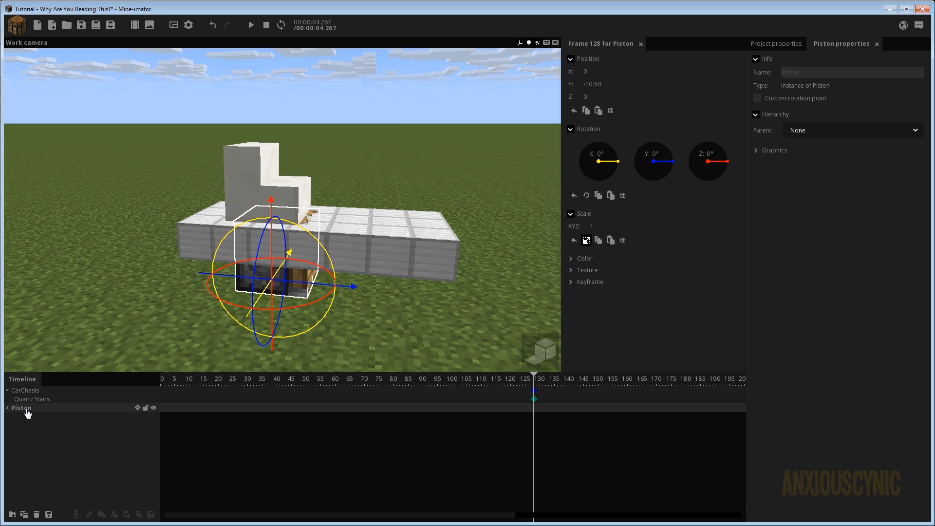
left_click_drag(33, 413, 32, 390)
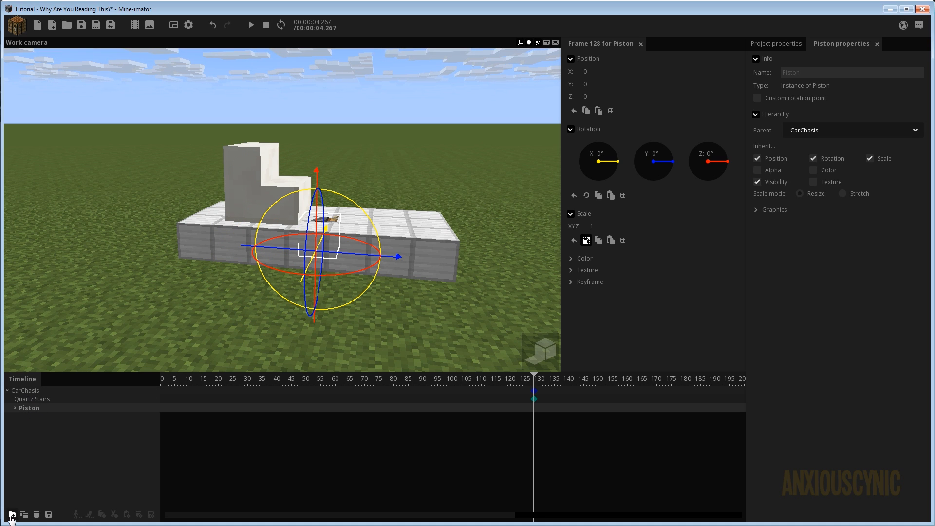
Put the piston in a new timeline folder named Engine and expand that folder.
left_click(11, 515)
left_click(819, 73)
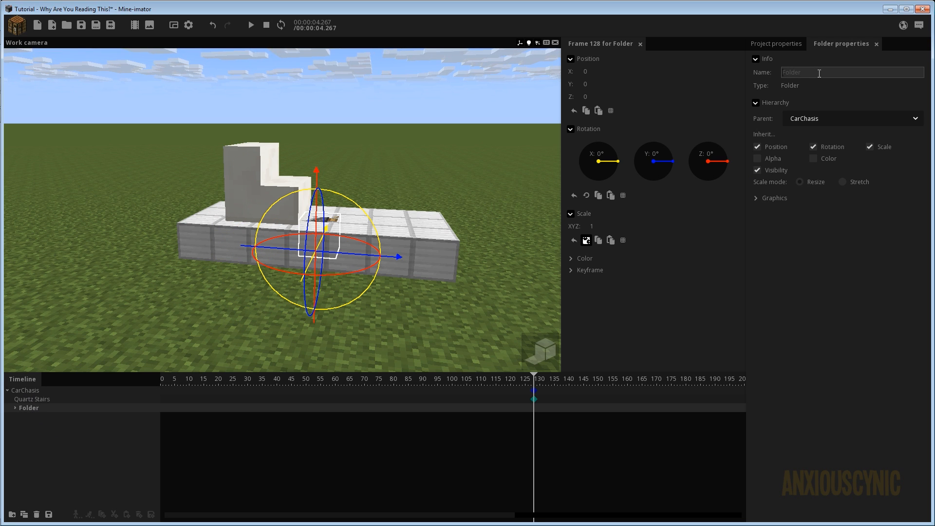
type("Engine")
left_click(15, 408)
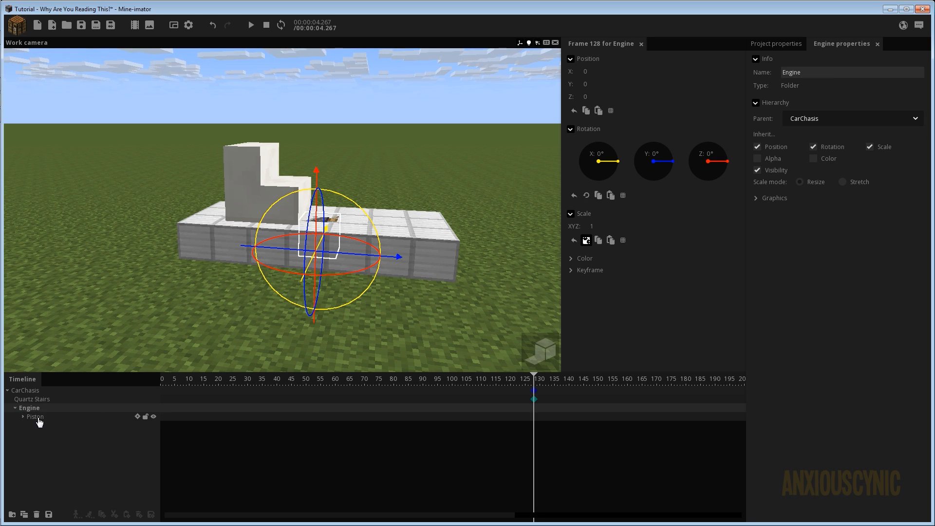
Select the piston, move it forward and above the chassis to about Y 36 and Z 26, and tilt it upright around X.
left_click(37, 417)
left_click_drag(380, 223, 439, 262)
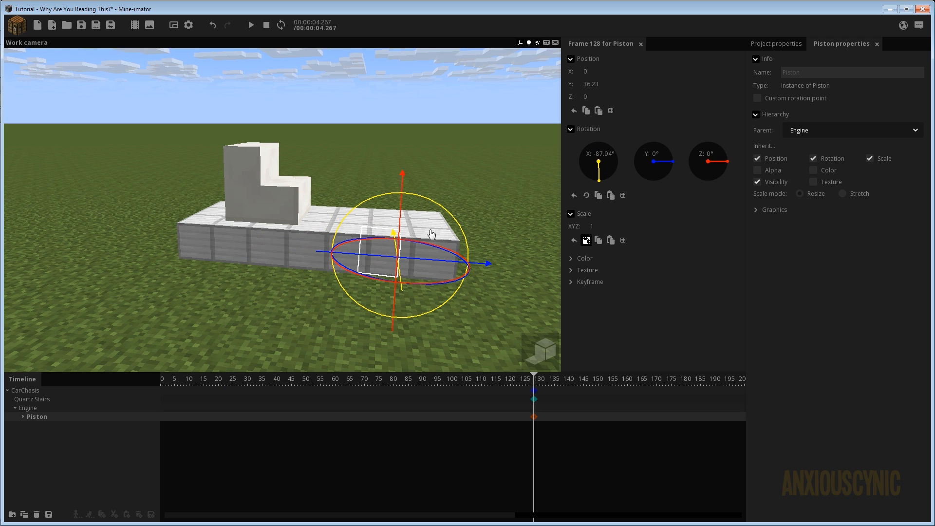
left_click_drag(407, 203, 453, 157)
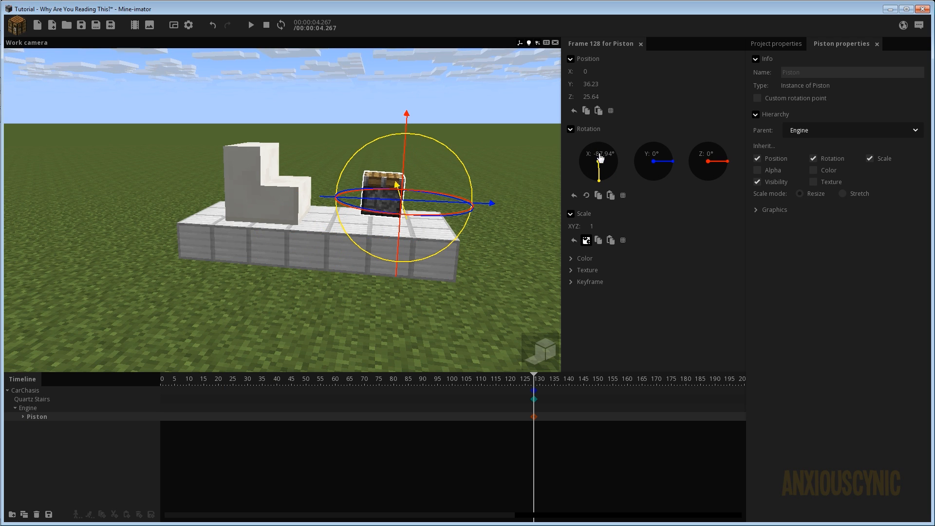
Set the piston's X rotation to -90° and enable its custom rotation point.
left_click(599, 155)
type("-")
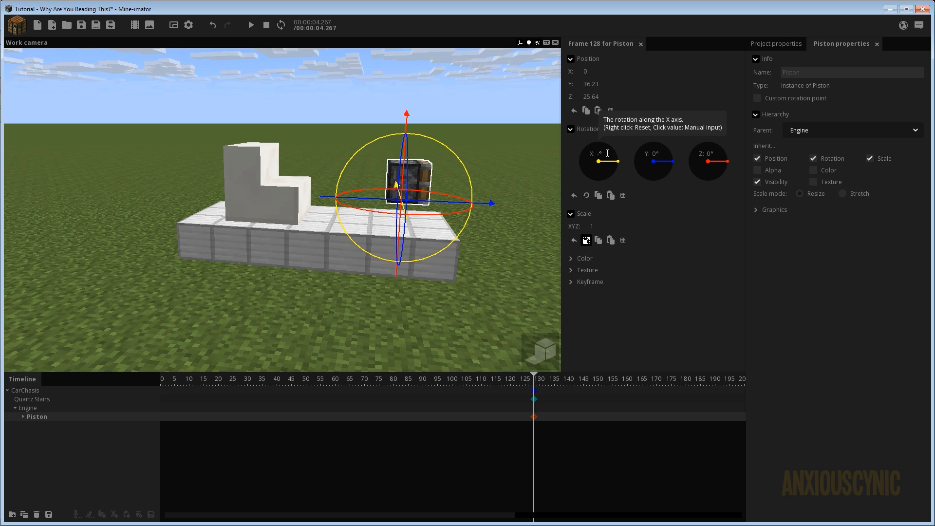
type("90")
left_click(779, 98)
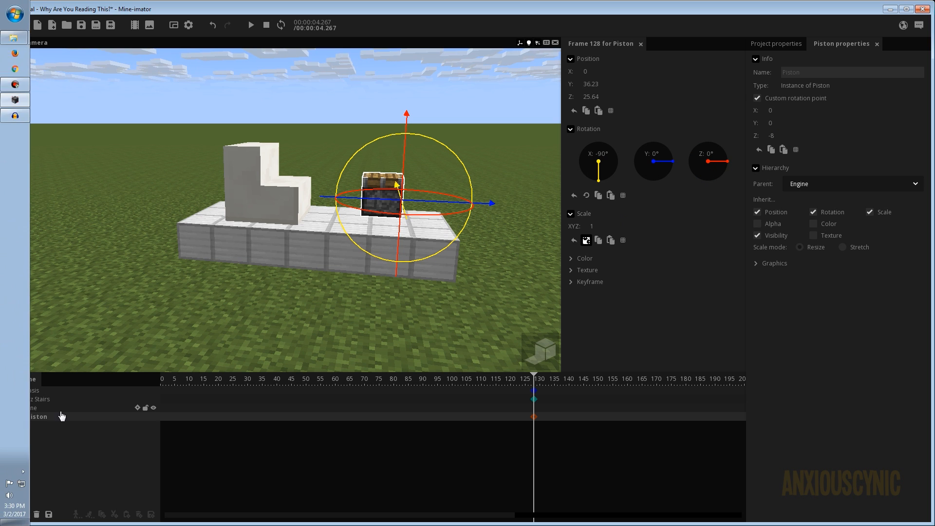
Look at the Stone part nested under the piston, and select the whole piston again.
left_click(24, 416)
left_click(41, 426)
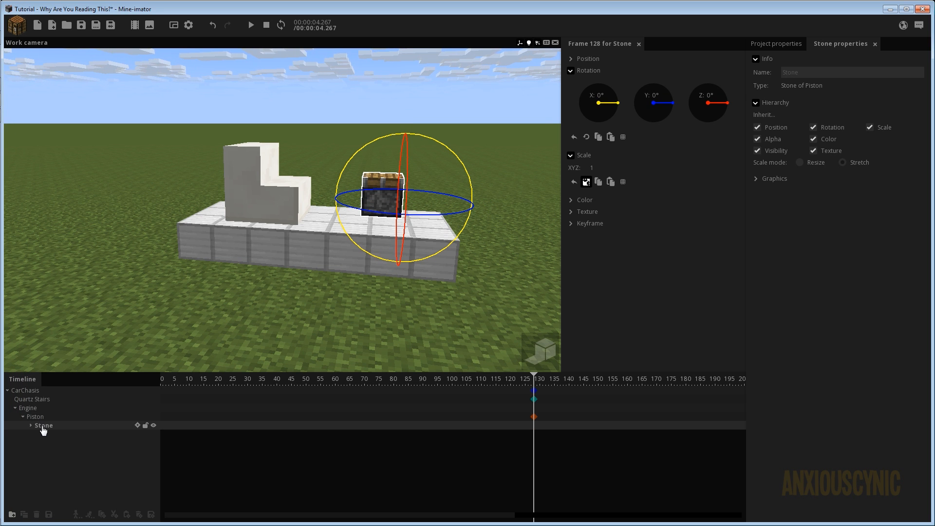
right_click_drag(463, 250, 463, 250)
left_click(23, 416)
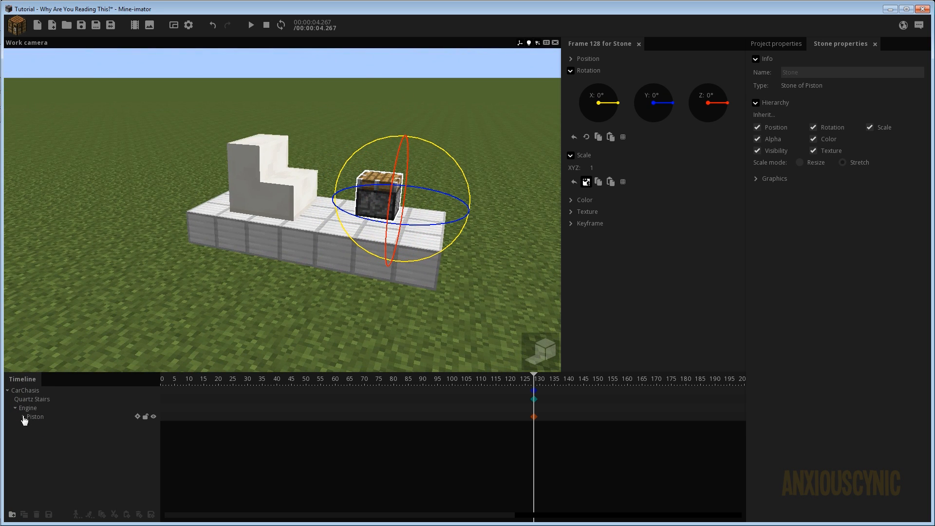
left_click(43, 420)
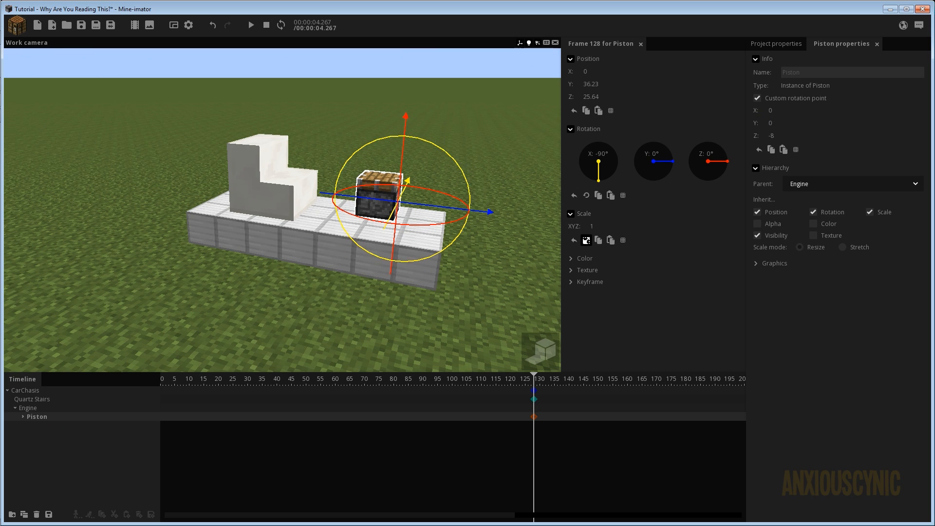
Lower the piston towards the chassis, and reset its Z and Y positions to their defaults.
right_click_drag(461, 167, 461, 167)
scroll(461, 167, "up", 2)
left_click_drag(461, 167, 443, 202)
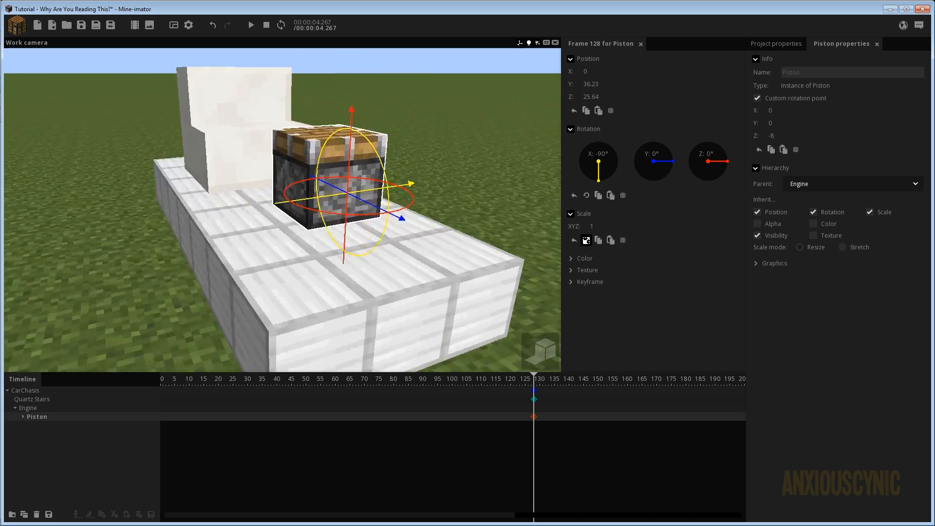
left_click_drag(429, 252, 450, 233)
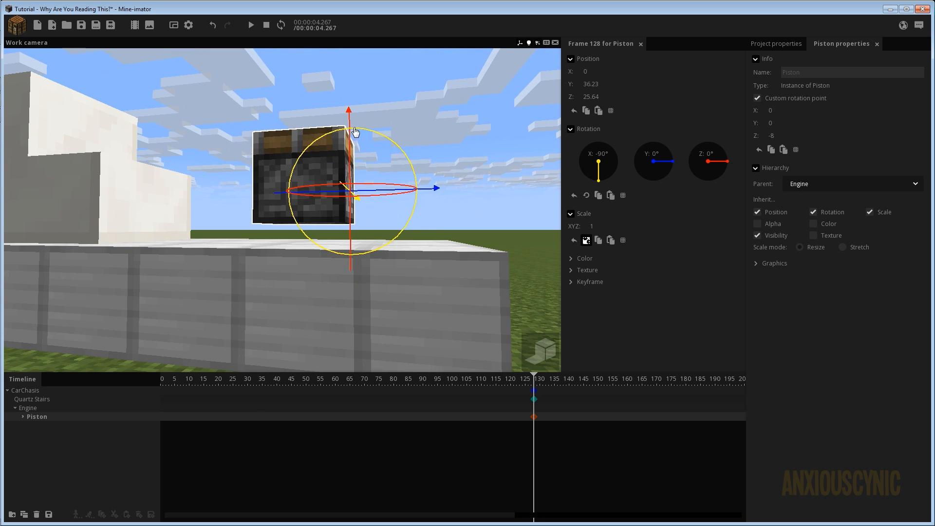
left_click_drag(350, 125, 351, 145)
right_click(586, 97)
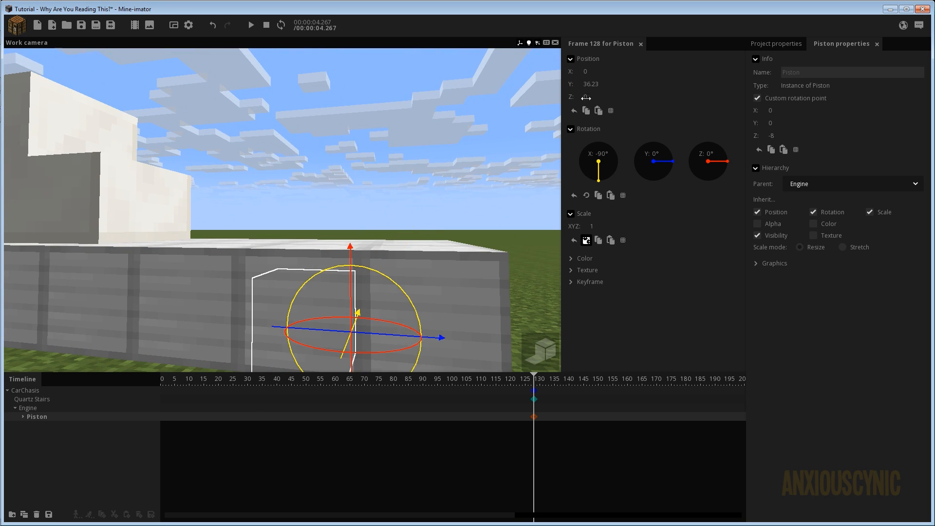
right_click(596, 83)
Move the piston forward along the chassis to about Y 44, raise it onto the surface and set its Z position to 22.
right_click_drag(281, 190, 281, 190)
left_click_drag(195, 237, 413, 225)
left_click_drag(375, 194, 390, 63)
left_click_drag(462, 144, 393, 200)
scroll(423, 211, "up", 3)
left_click_drag(376, 151, 380, 160)
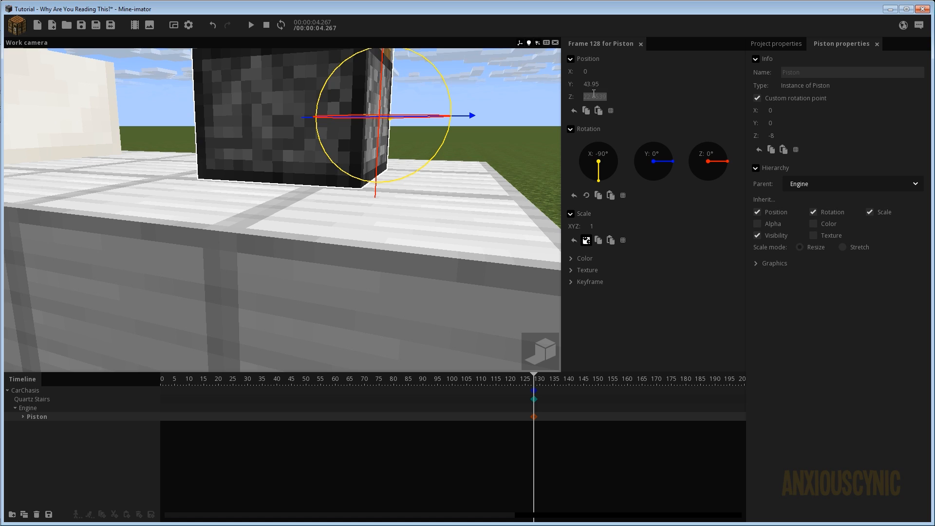
type("22")
Slide the piston further towards the front end of the chassis, to about Y 51.
left_click_drag(480, 157, 439, 176)
scroll(460, 162, "down", 4)
right_click_drag(438, 176, 418, 191)
left_click_drag(422, 166, 398, 163)
left_click_drag(342, 219, 369, 217)
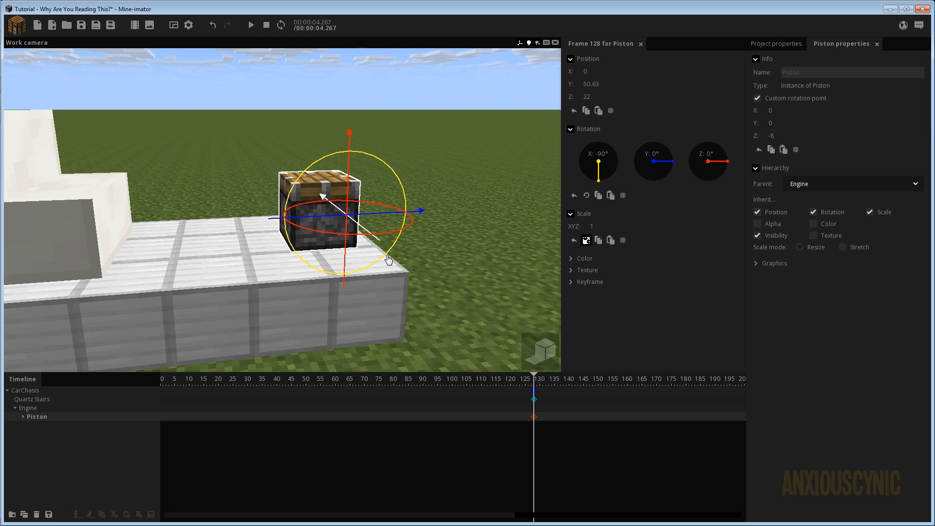
Set the piston's overall XYZ scale to 0.5 and save the project.
left_click_drag(442, 254, 475, 238)
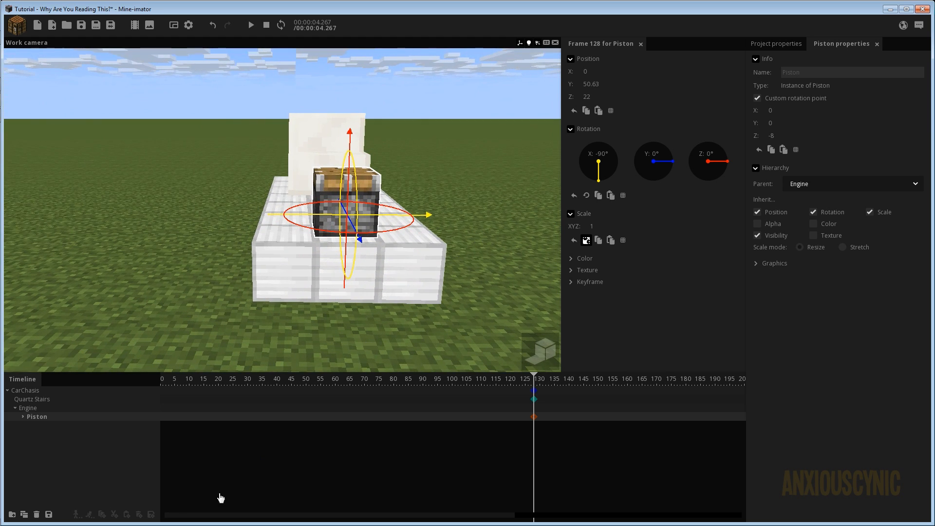
left_click_drag(600, 229, 582, 228)
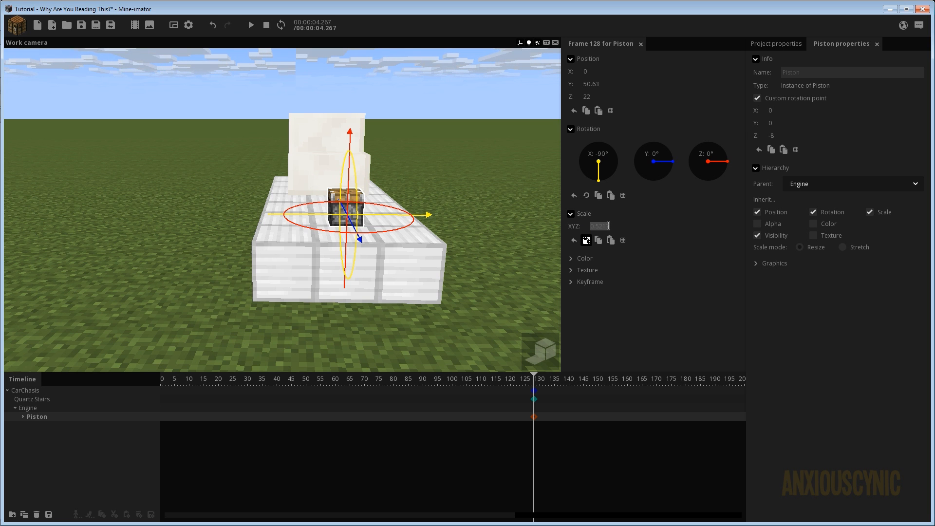
type(".5")
left_click_drag(416, 168, 427, 172)
key("ctrl+s")
Play the animation briefly and stop it with the timeline marker back at frame 0.
key("space")
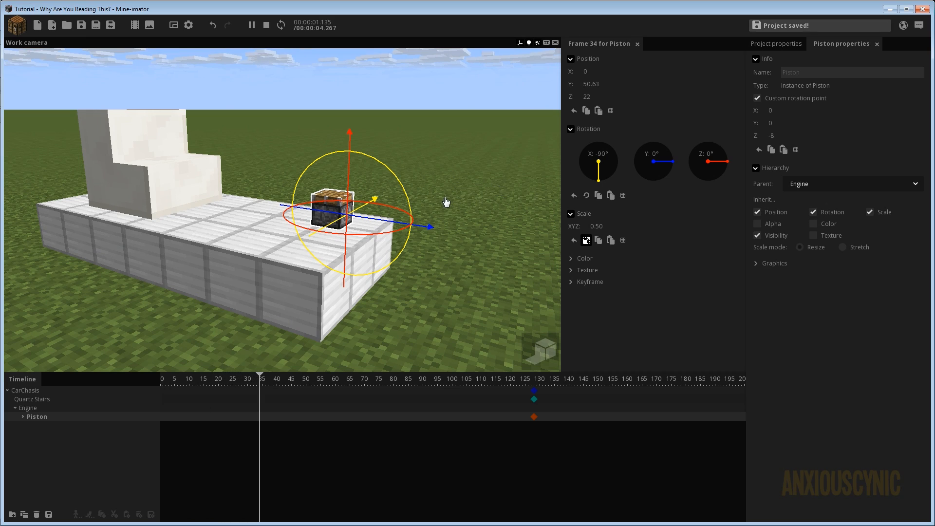
key("Return")
key("Return")
key("space")
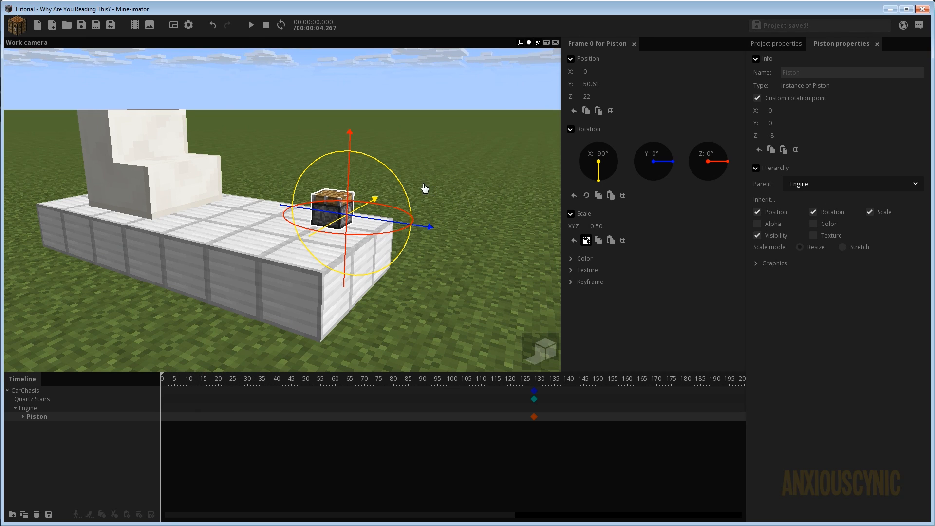
Slide the piston back from the chassis's front edge and set its Y position to 48.
left_click_drag(425, 188, 332, 189)
left_click_drag(409, 186, 320, 185)
left_click_drag(399, 217, 413, 219)
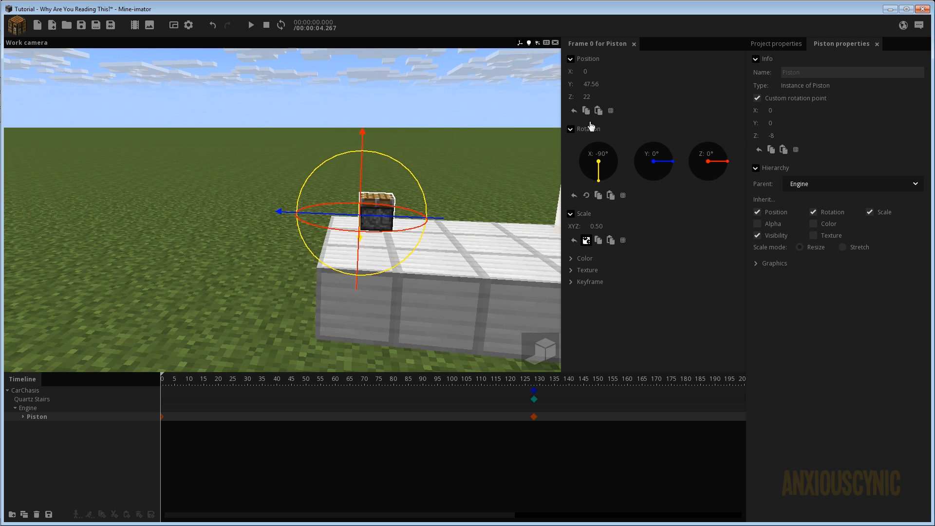
left_click(597, 86)
type("48")
Lower the piston onto the chassis surface and set its Z position to 19.
left_click_drag(473, 164, 555, 146)
scroll(473, 163, "up", 4)
left_click_drag(361, 183, 358, 219)
type("19")
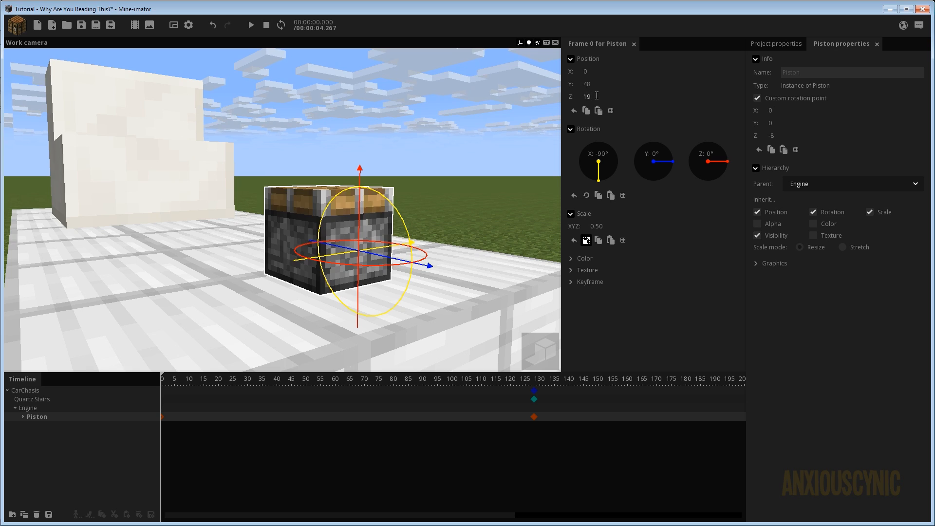
Save the project and play the animation to check the piston's motion.
scroll(406, 172, "down", 6)
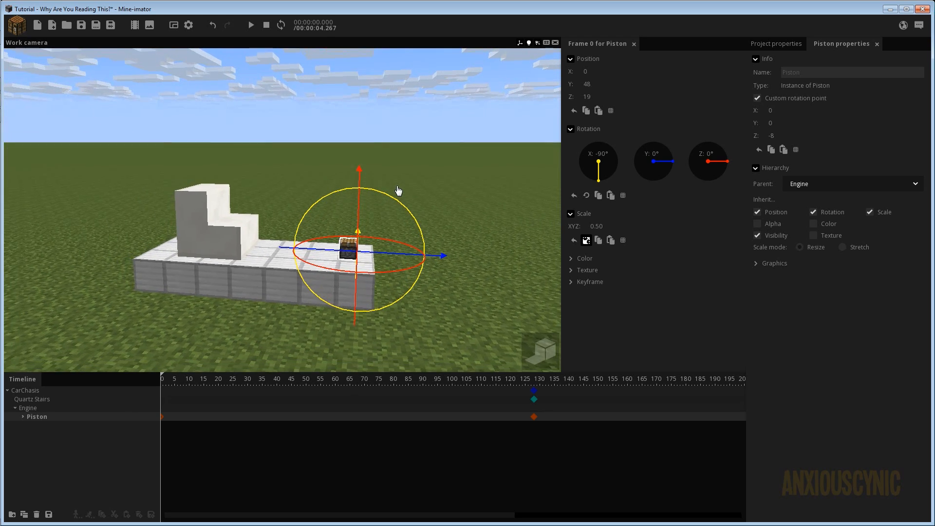
key("ctrl+s")
key("space")
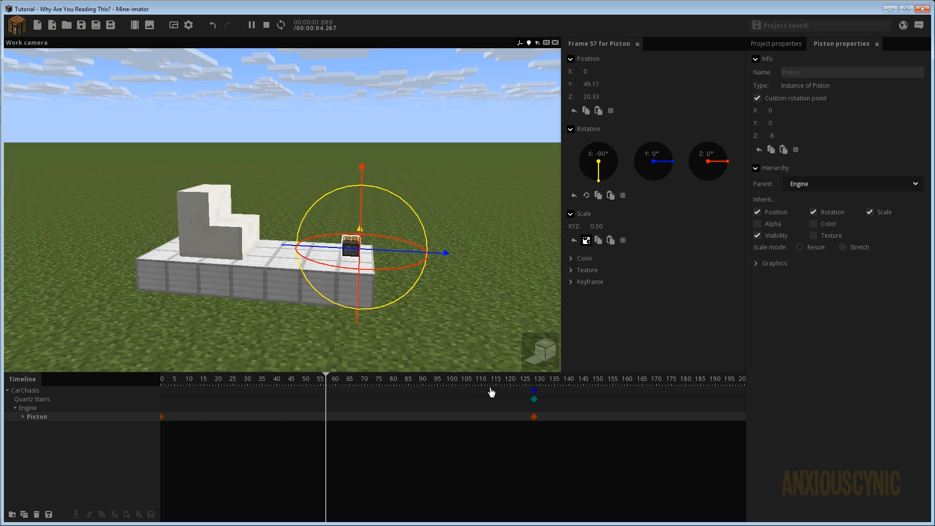
Gather all keyframes at frame 0, including one for the Engine folder, and save the project.
left_click(508, 382)
left_click_drag(509, 382, 510, 434)
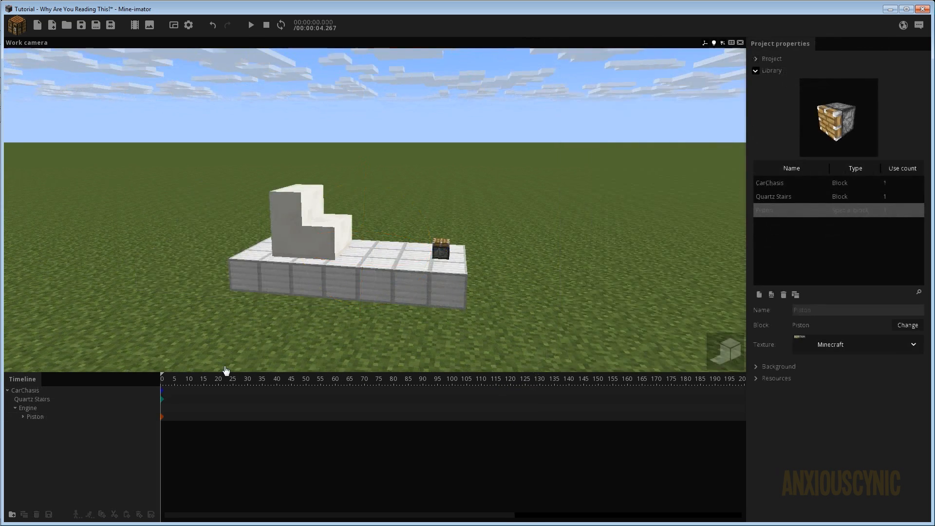
left_click(163, 409)
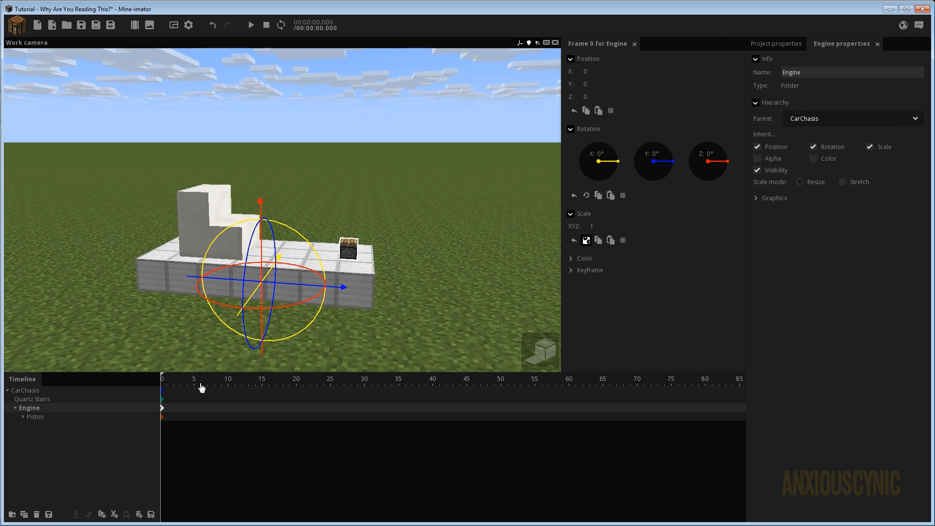
scroll(201, 388, "up", 3)
key("ctrl+s")
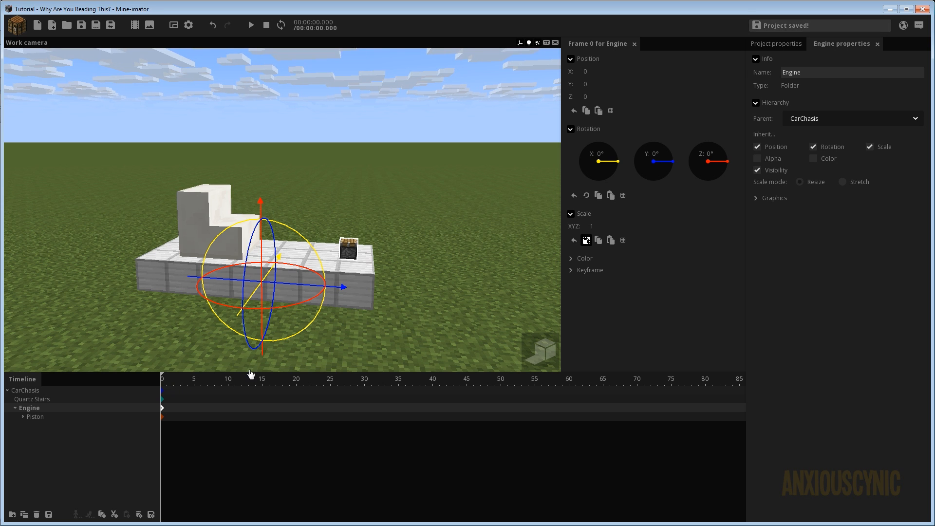
Slide the piston sideways across the front of the chassis and set its X position to 6.
right_click_drag(403, 225, 397, 242)
left_click(48, 417)
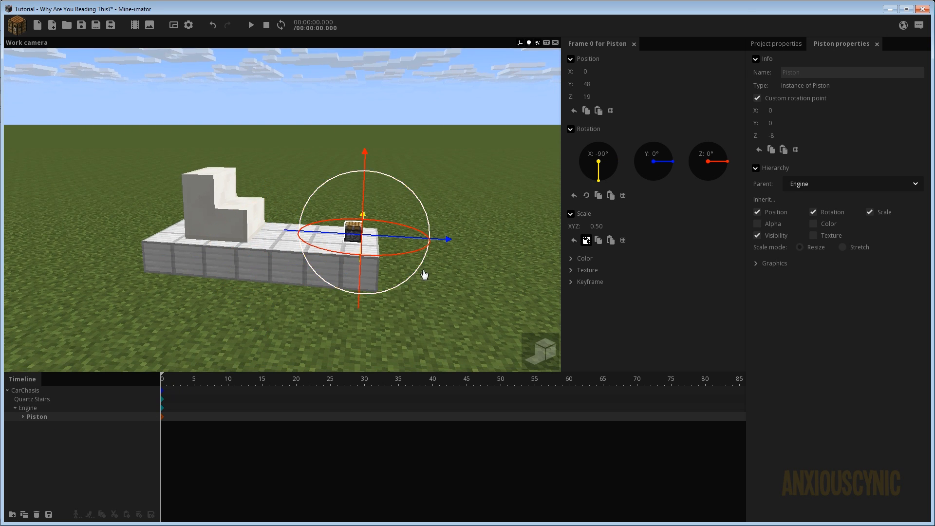
mouse_move(435, 238)
left_mouse_down()
mouse_move(409, 244)
mouse_move(420, 242)
left_mouse_up()
key("ctrl+z")
scroll(427, 249, "up", 3)
left_click_drag(458, 292, 474, 258)
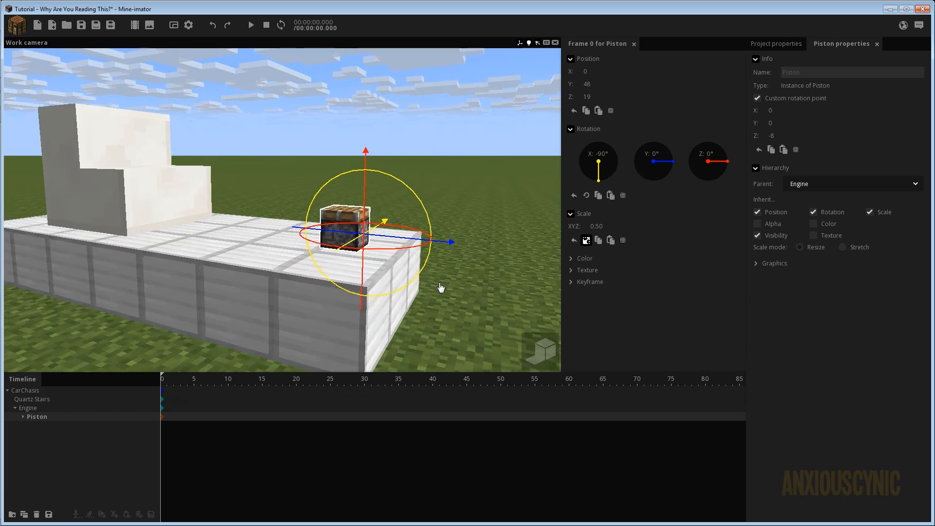
right_click_drag(474, 258, 465, 258)
mouse_move(475, 258)
left_mouse_down()
mouse_move(350, 258)
mouse_move(485, 271)
left_mouse_up()
left_click_drag(426, 242, 465, 252)
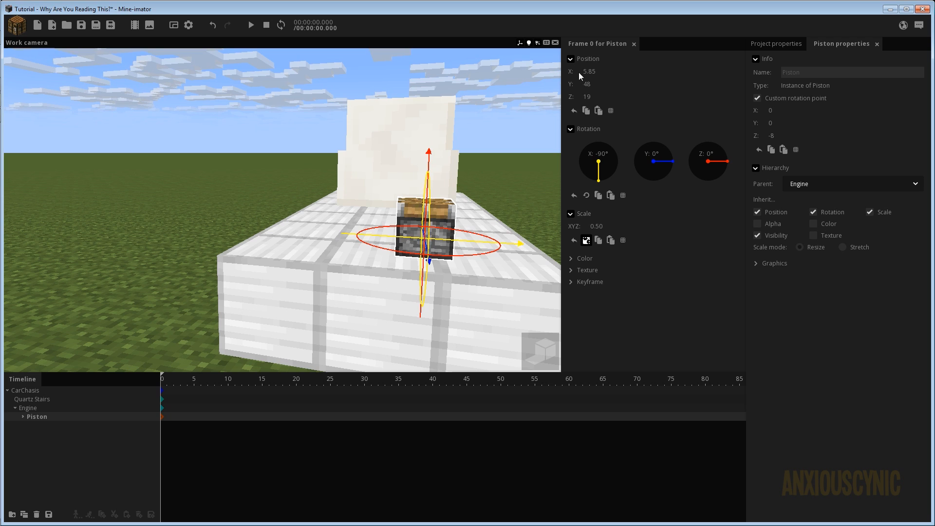
left_click(586, 59)
left_click(588, 62)
type("6")
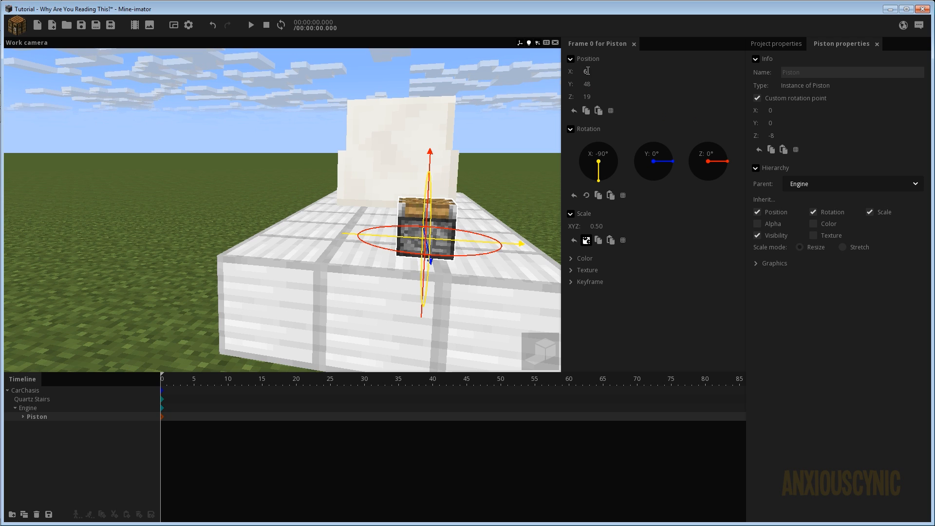
Duplicate the piston, slide the copy to the other side and set its X position to -4.
left_click(24, 514)
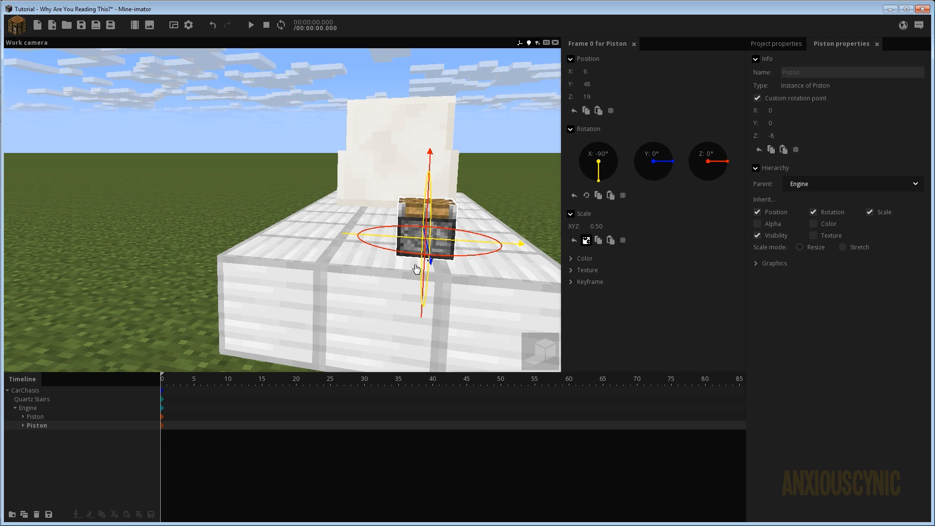
left_click_drag(475, 243, 383, 249)
mouse_move(427, 296)
left_mouse_down()
mouse_move(427, 336)
mouse_move(428, 296)
left_mouse_up()
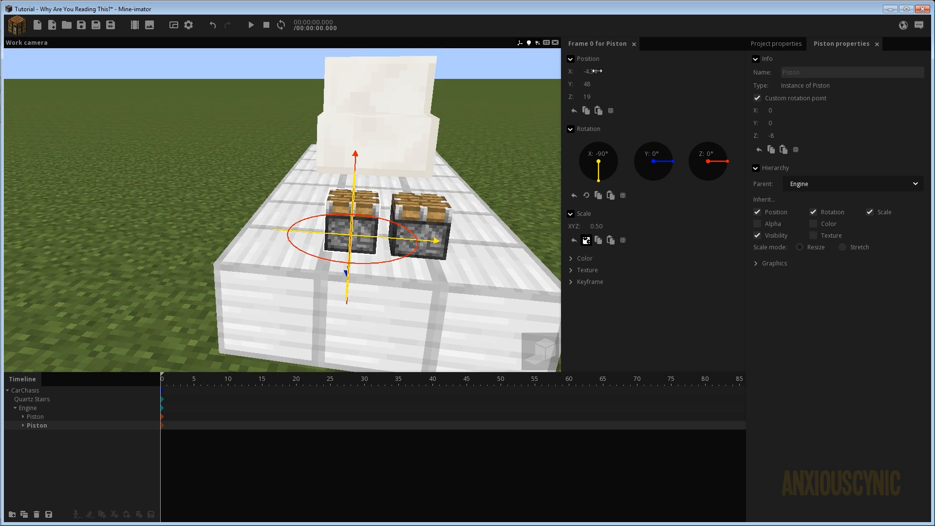
type("-4")
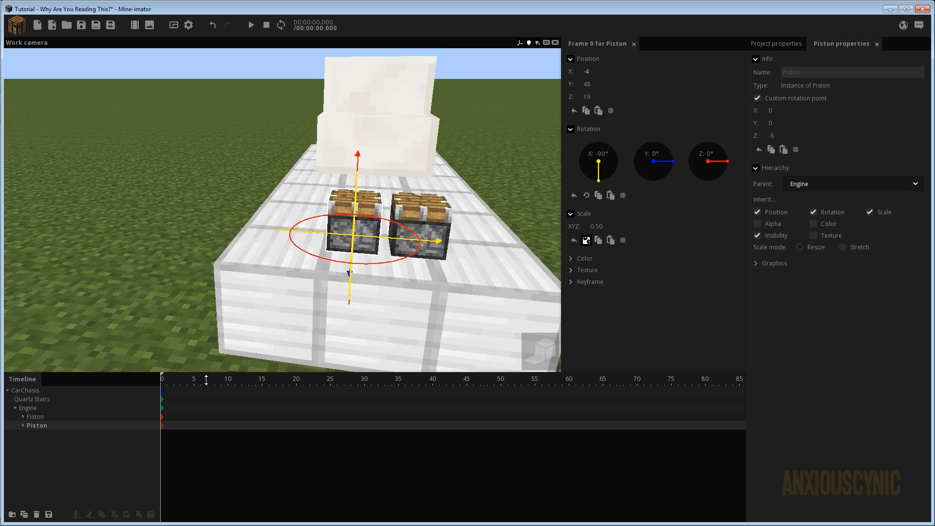
Bring the original piston closer to the copy by setting its X position to 4.5.
left_click(46, 420)
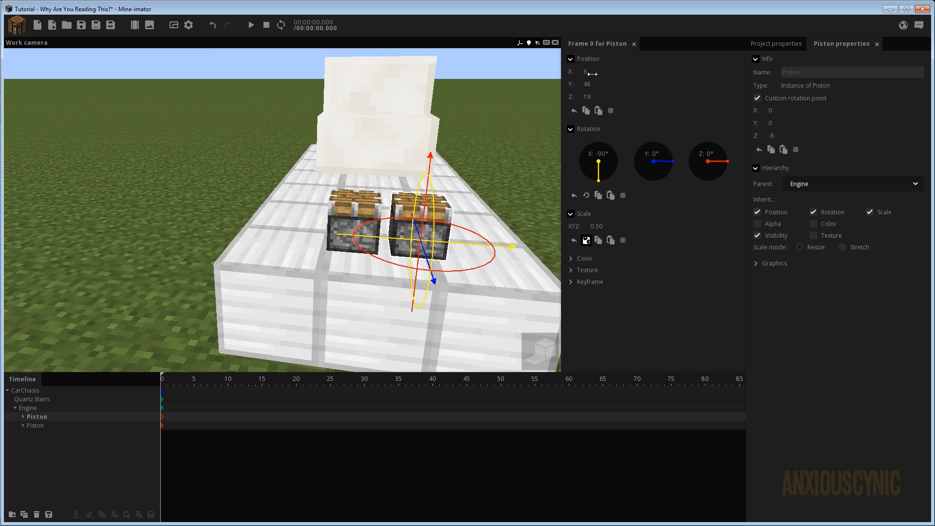
type("4")
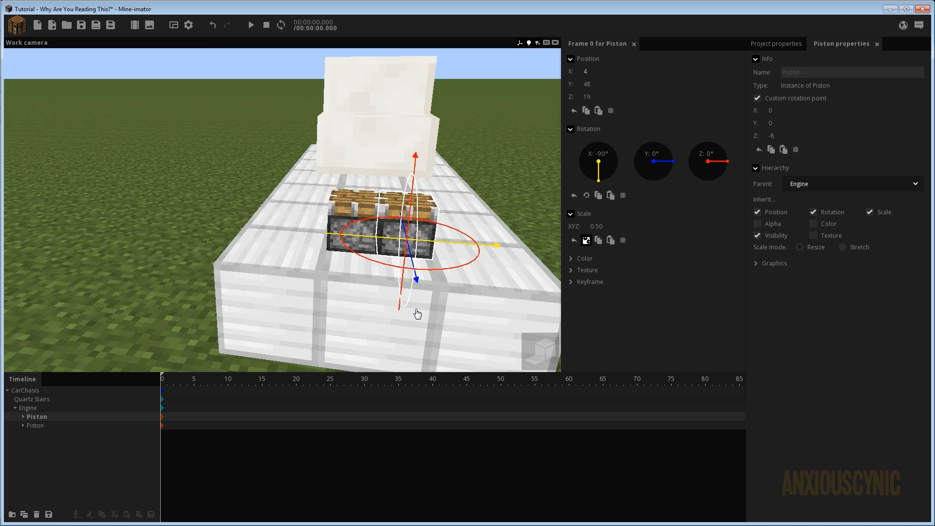
left_click_drag(423, 326, 467, 327)
right_click_drag(440, 325, 471, 317)
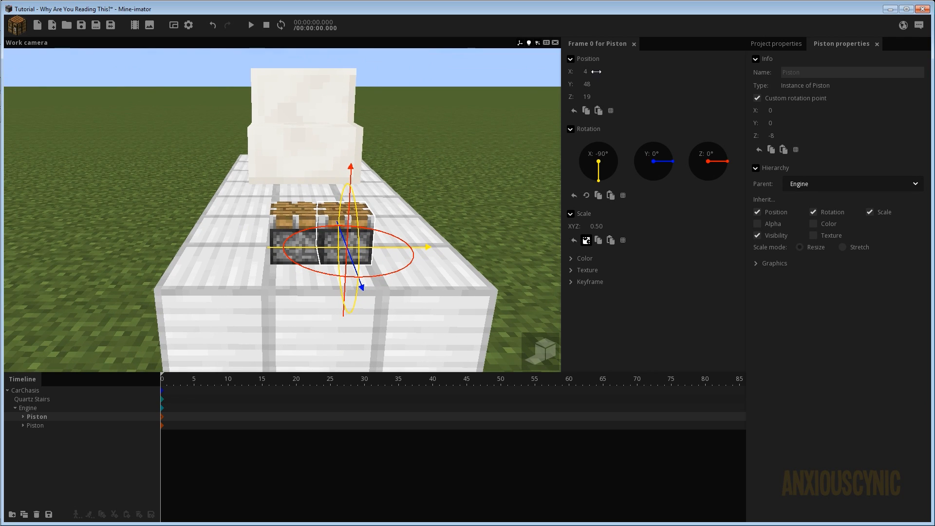
type(".5")
Set the duplicate piston's X position to -4.5 and save the project.
left_click(66, 426)
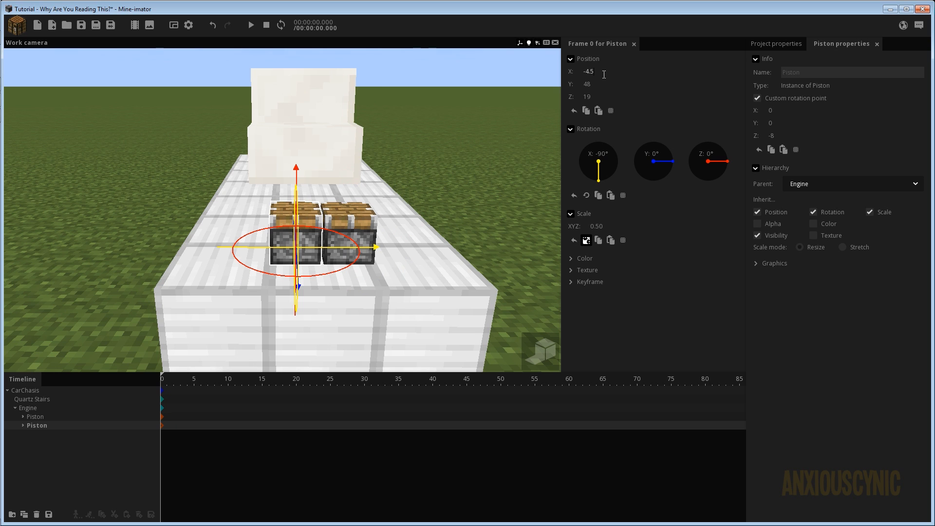
left_click(77, 23)
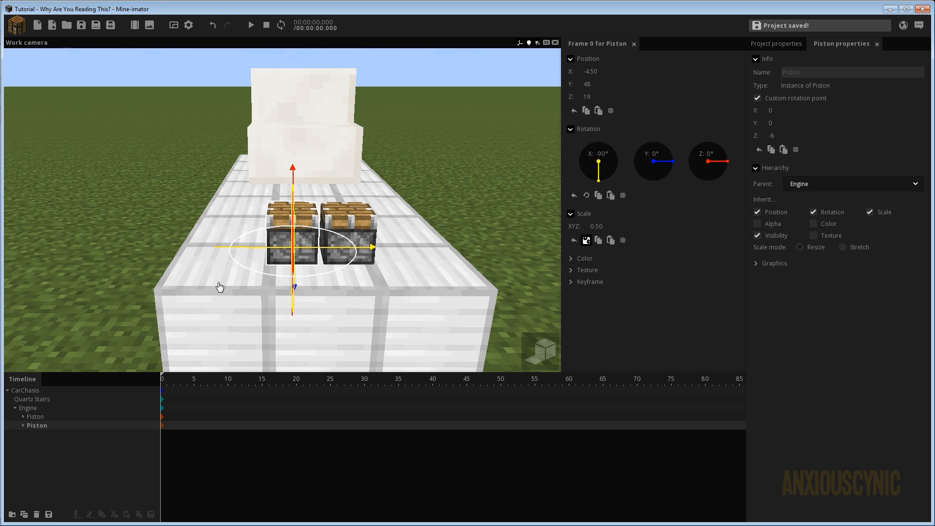
left_click_drag(219, 286, 390, 273)
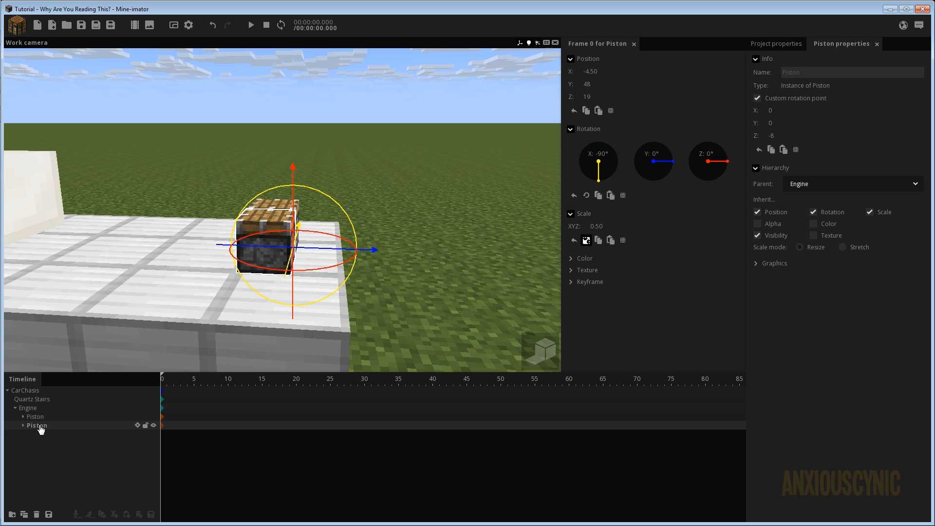
Parent the duplicate piston to the original piston and reset its position and rotation to 0 and its scale to 1.
left_click_drag(41, 428, 24, 419)
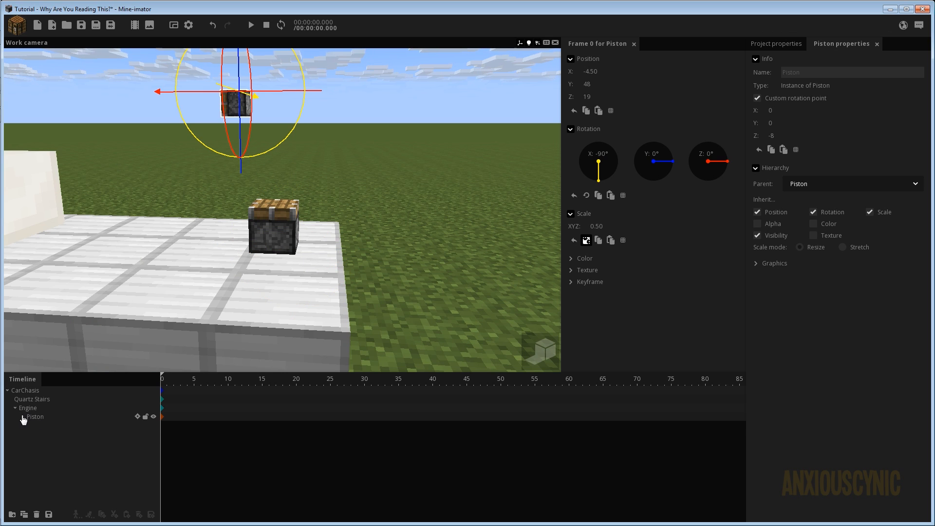
left_click(22, 418)
right_click(595, 70)
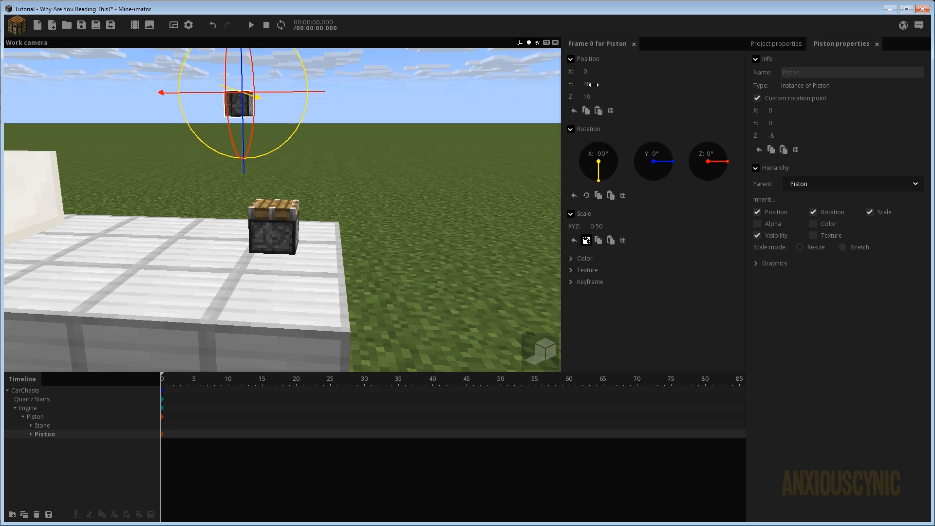
right_click(590, 97)
right_click(589, 86)
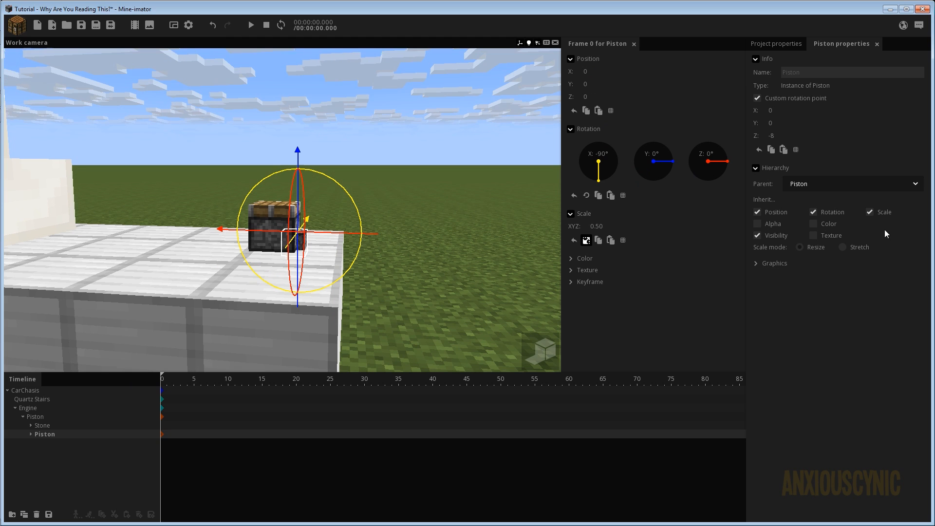
right_click(600, 226)
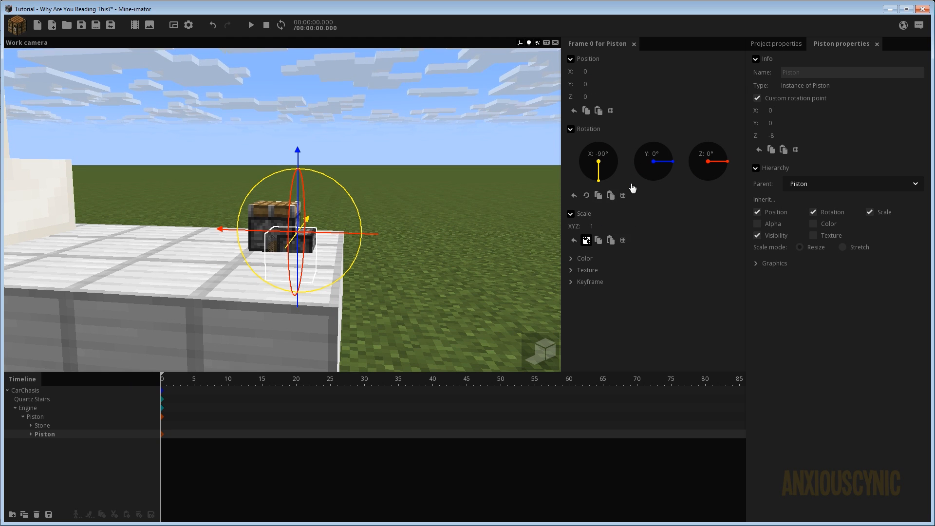
right_click(599, 167)
Slide the child piston sideways next to its parent and set its X position to -18.
middle_click_drag(393, 240, 391, 228)
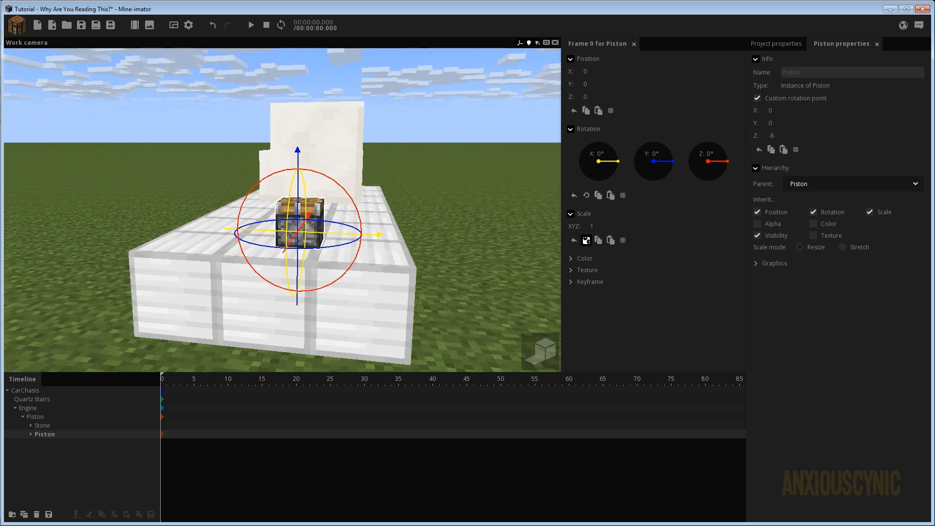
left_click_drag(337, 233, 286, 235)
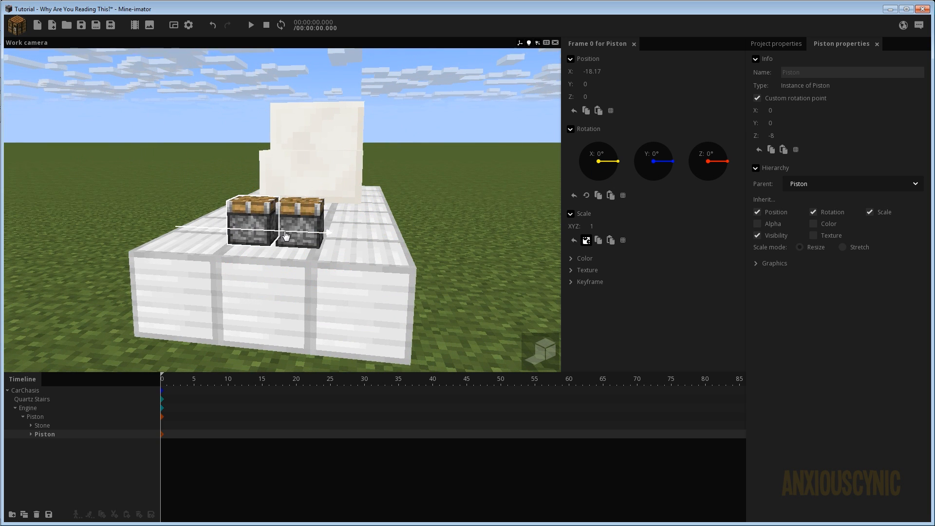
key("w")
right_click_drag(359, 200, 326, 225)
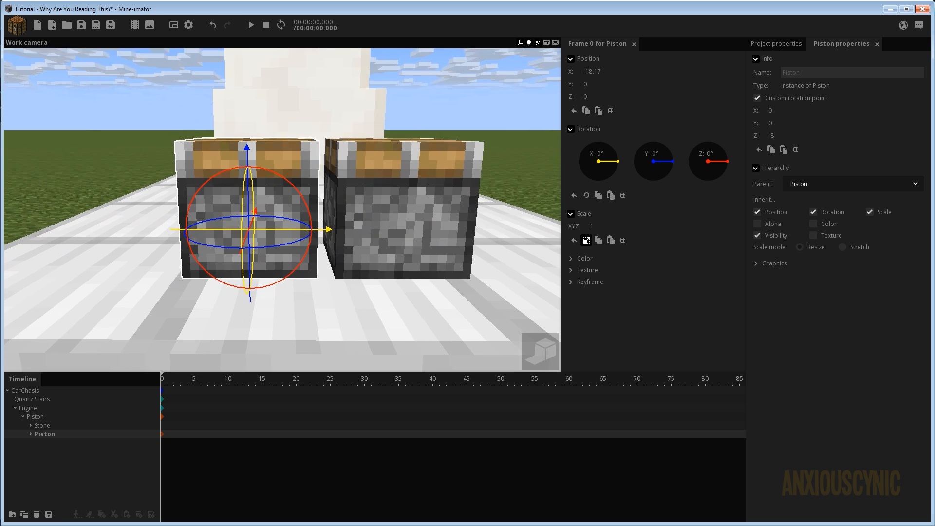
mouse_move(368, 194)
left_mouse_down()
mouse_move(341, 215)
mouse_move(369, 193)
left_mouse_up()
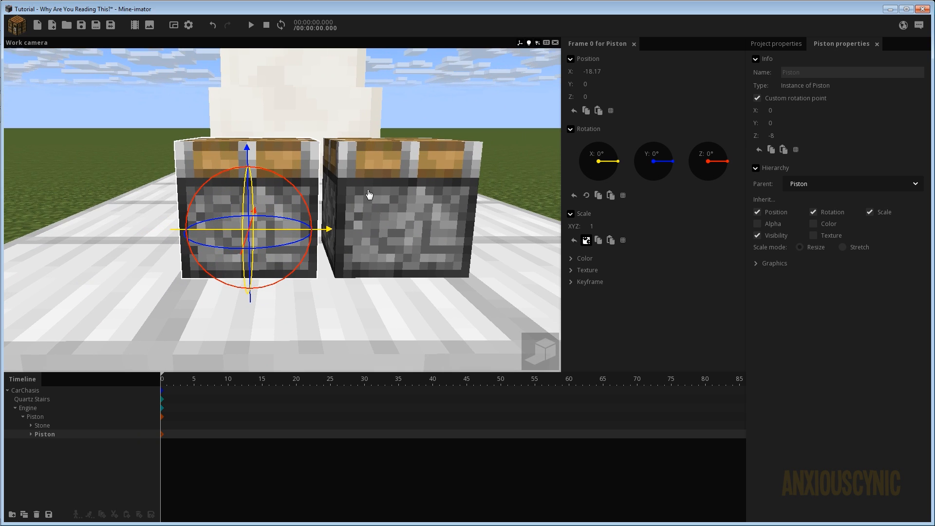
left_click(604, 72)
type("-18")
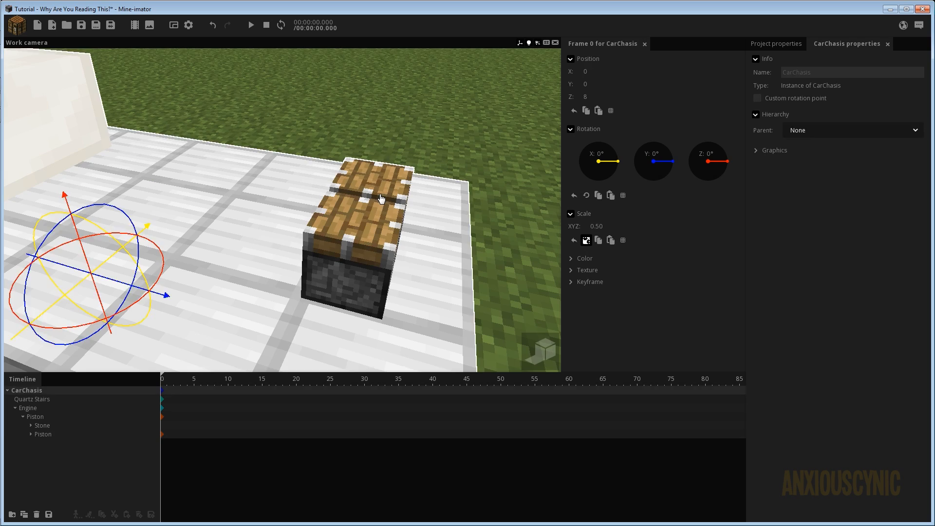
Collapse the Stone part in the hierarchy and duplicate the child piston.
left_click(383, 199)
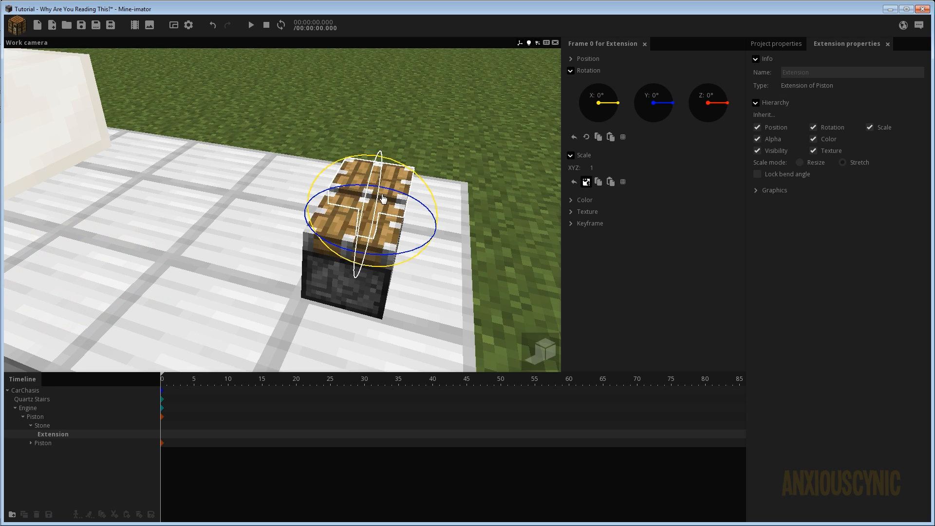
left_click_drag(413, 285, 410, 294)
left_click_drag(507, 232, 477, 245)
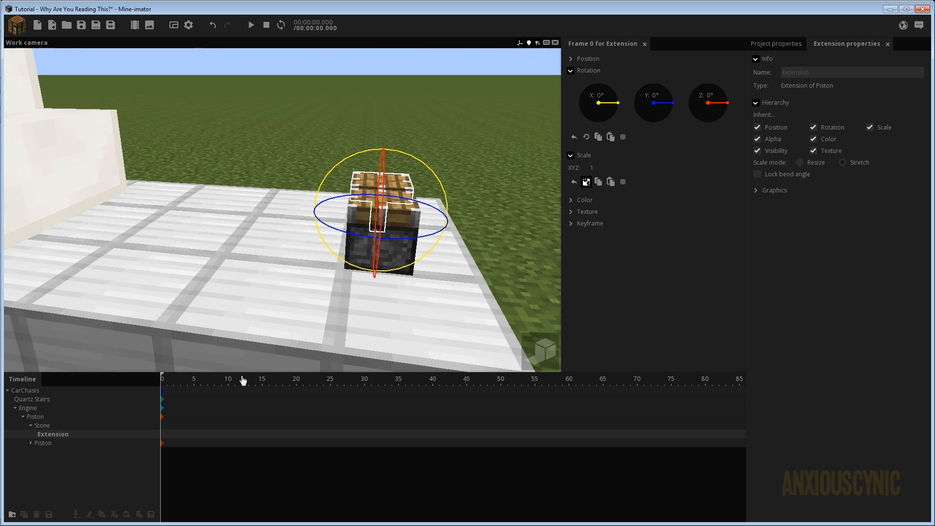
left_click(31, 425)
left_click(51, 434)
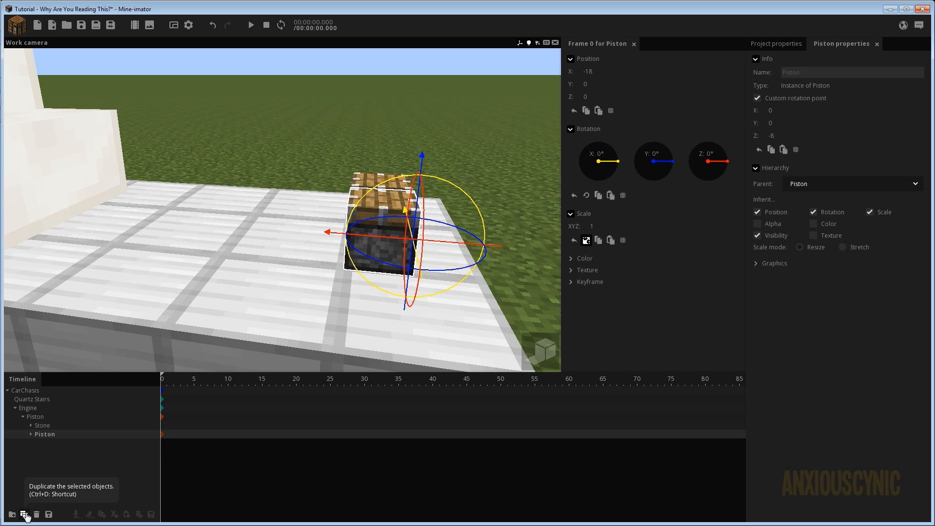
left_click(24, 514)
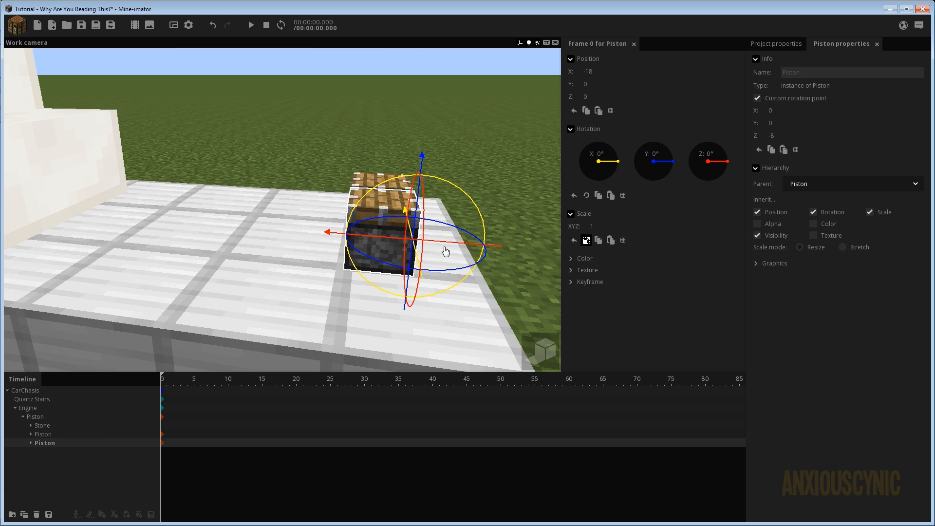
Enable position snapping with a grid size of 18 and move the new piston copy to Z 18.
left_click(612, 111)
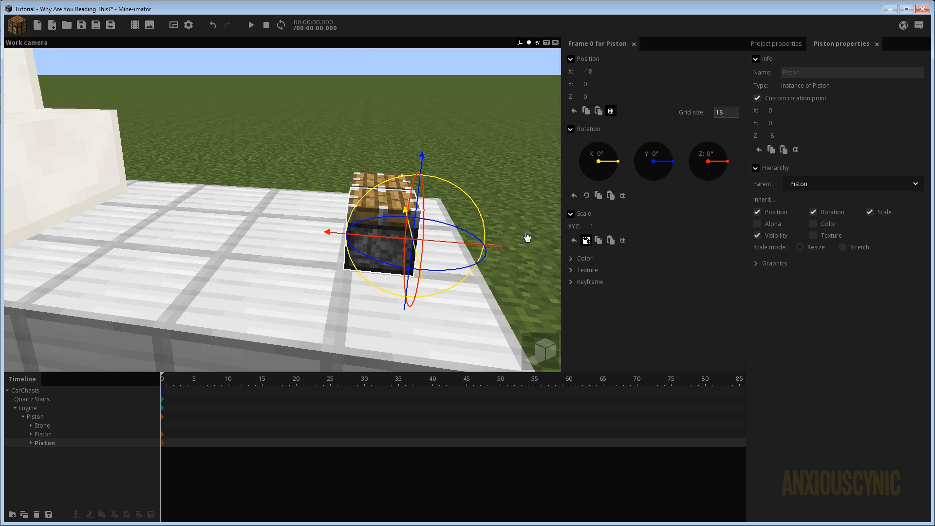
left_click_drag(455, 243, 392, 247)
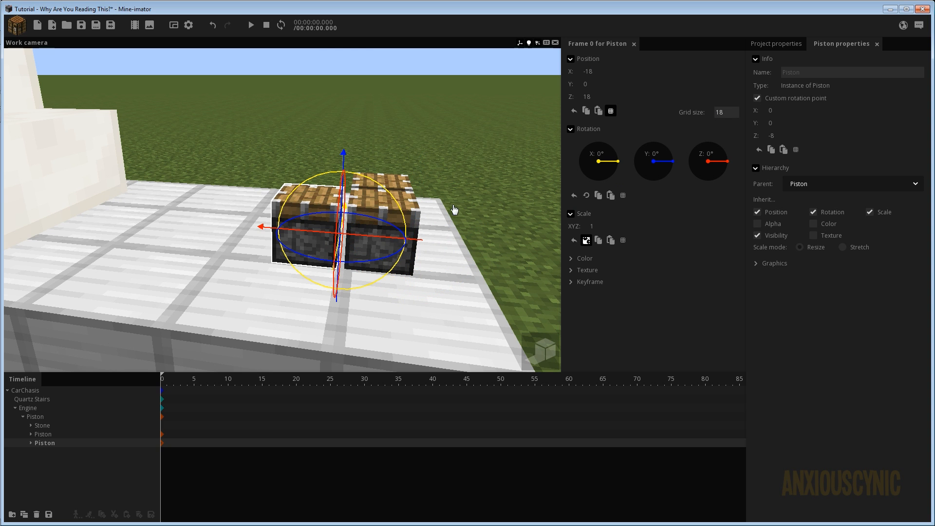
Duplicate the selected child piston and move the copy along its row to Z 36.
mouse_move(453, 204)
left_mouse_down()
mouse_move(492, 221)
mouse_move(495, 233)
mouse_move(453, 204)
left_mouse_up()
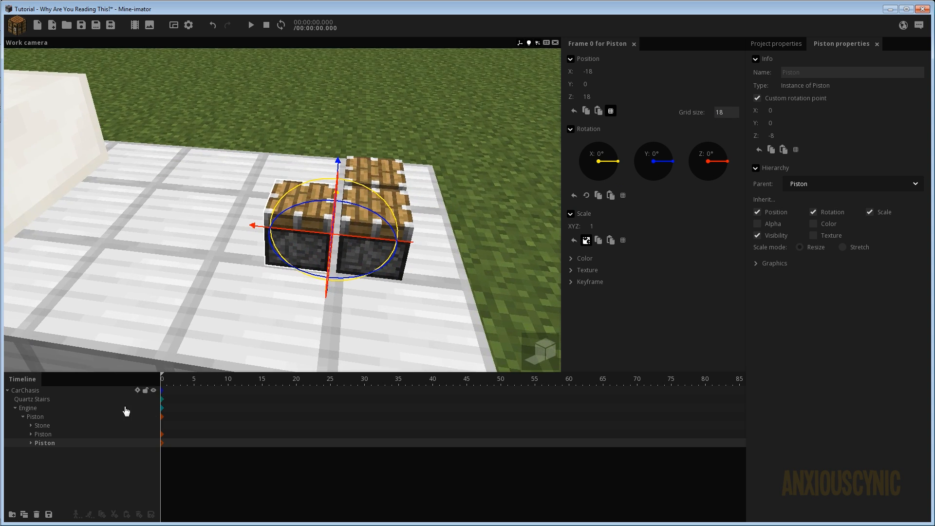
left_click(24, 514)
left_click_drag(364, 238, 302, 243)
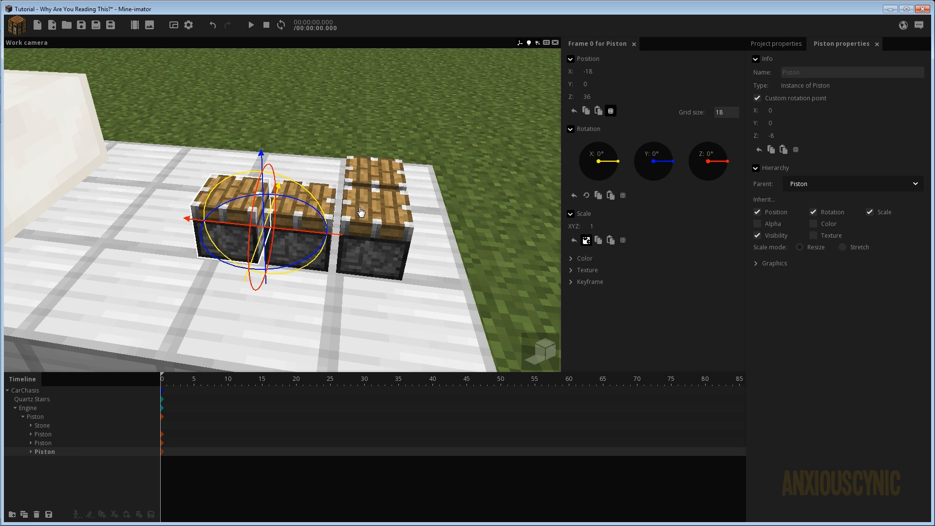
Duplicate the child piston at Z 18 and move the copy across into the row of the original piston.
left_click(51, 443)
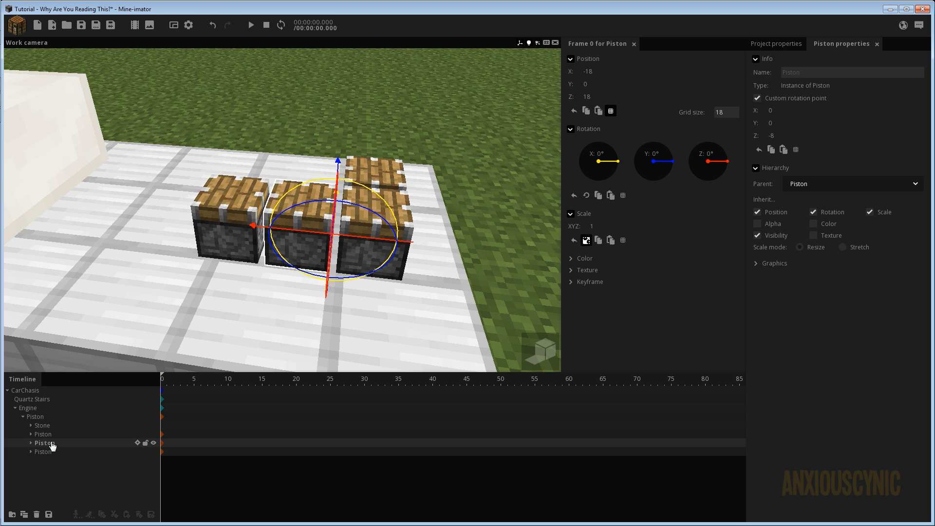
left_click(23, 514)
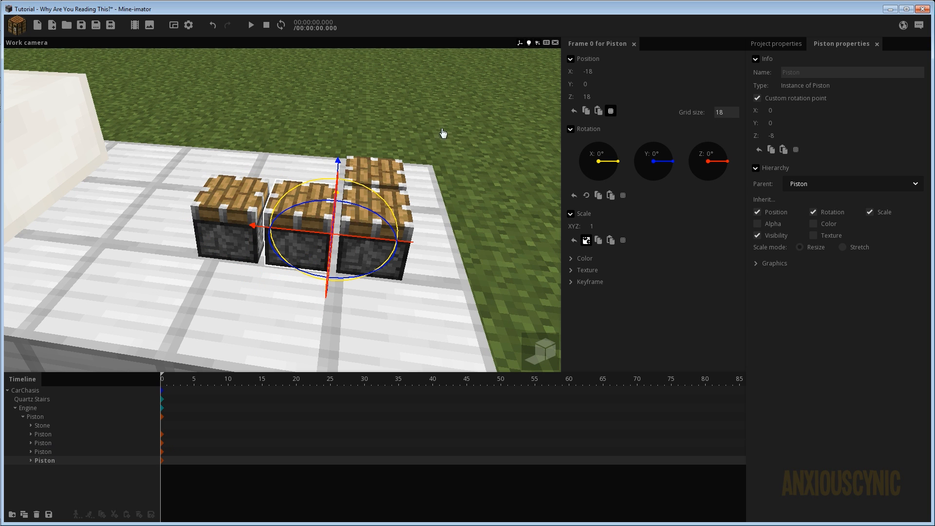
right_click_drag(438, 131, 419, 140)
left_click_drag(374, 234, 413, 223)
Duplicate the child piston at Z 36, move the copy across to X 0, and save the project.
left_click(49, 451)
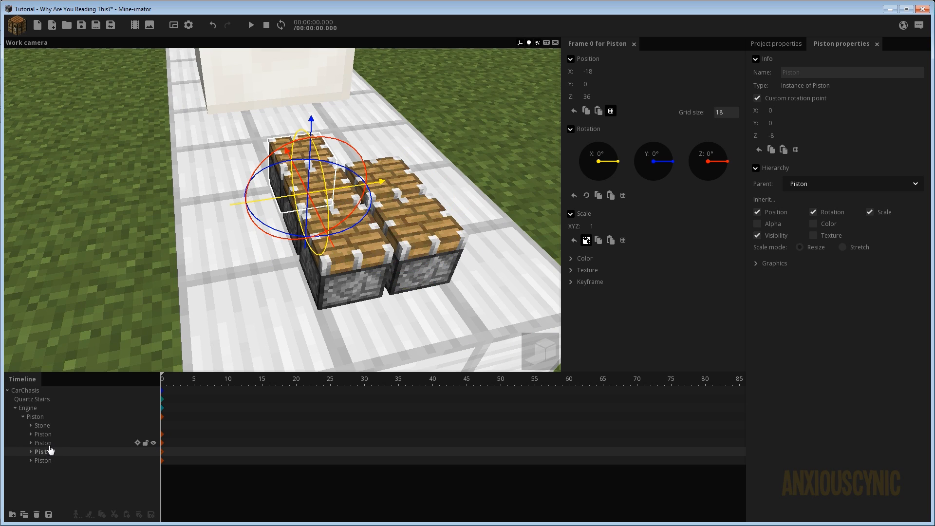
right_click_drag(388, 136, 370, 146)
left_click_drag(370, 146, 396, 176)
left_click(24, 513)
left_click_drag(453, 219, 398, 307)
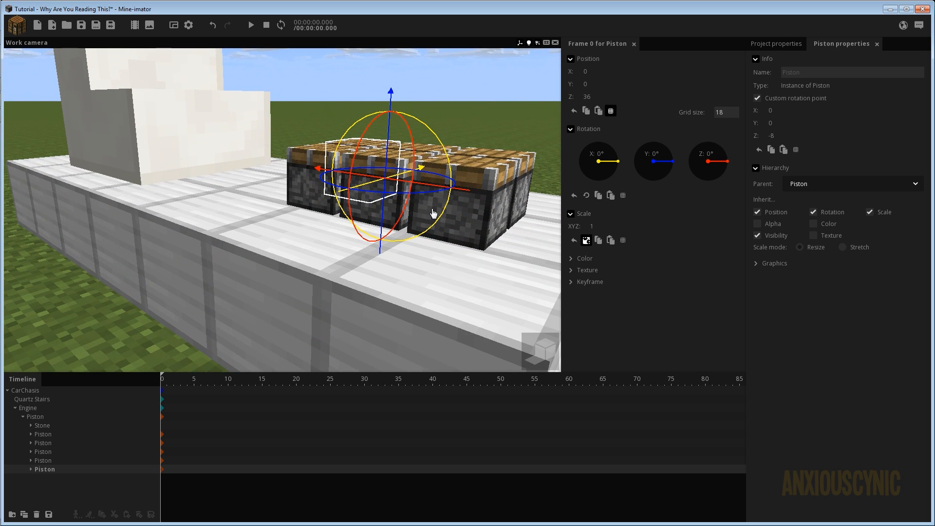
key("ctrl+s")
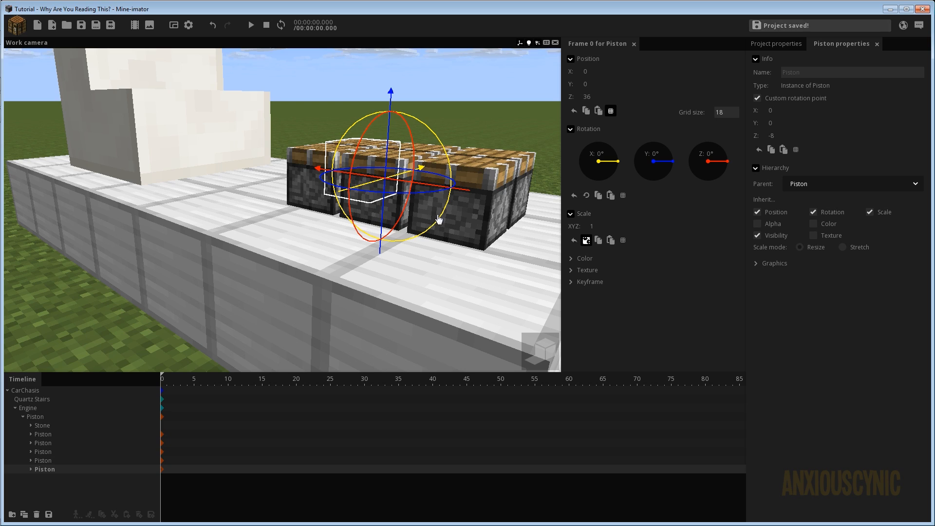
Raise the parent piston with all its copies to a Z position of 32 and save the project.
scroll(431, 220, "down", 5)
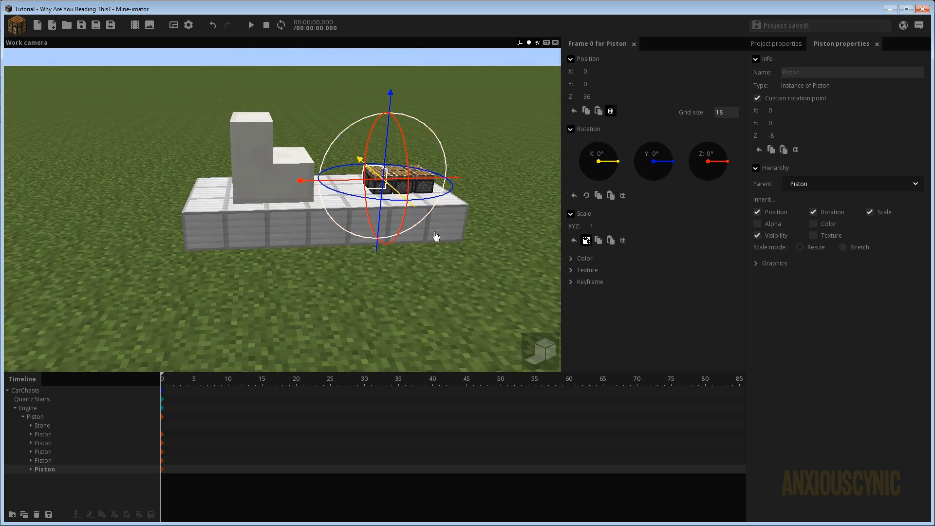
left_click_drag(436, 236, 441, 242)
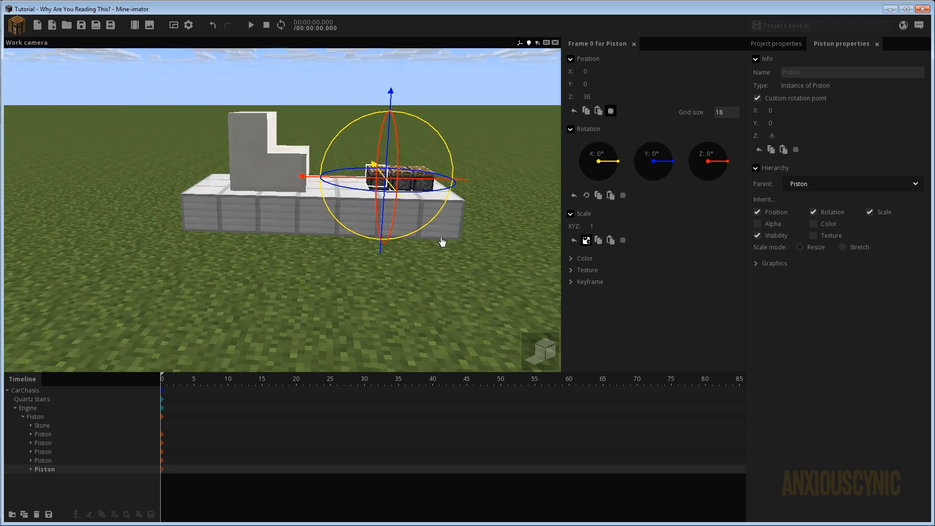
right_click_drag(442, 242, 450, 258)
left_click_drag(450, 258, 457, 275)
scroll(456, 275, "up", 3)
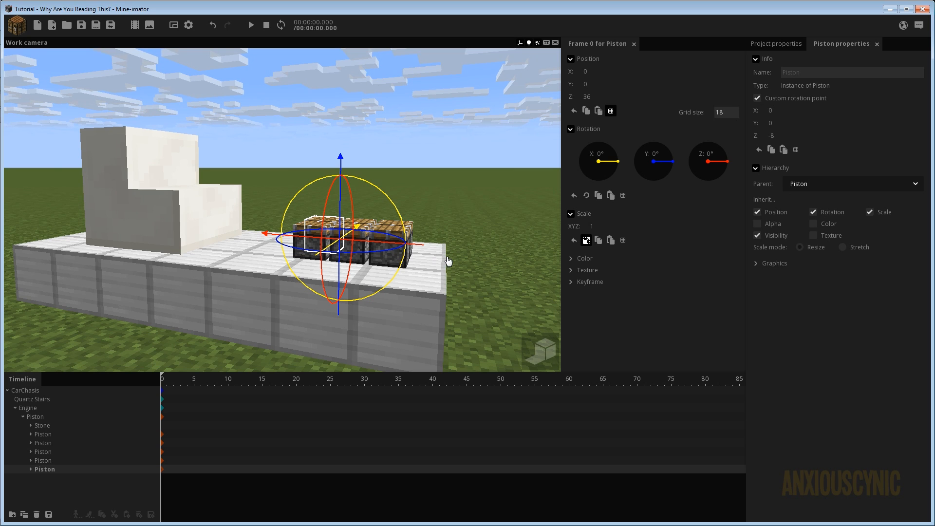
left_click(35, 417)
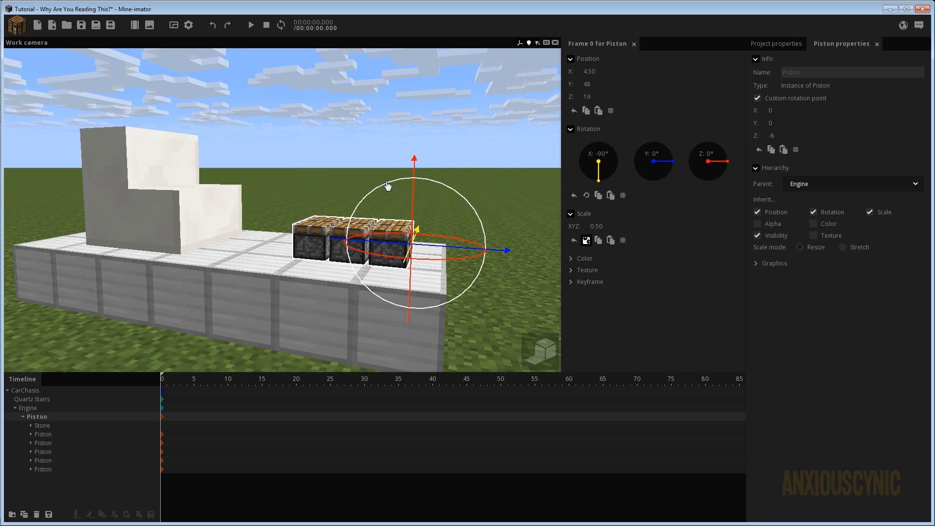
left_click_drag(409, 201, 418, 149)
left_click(598, 96)
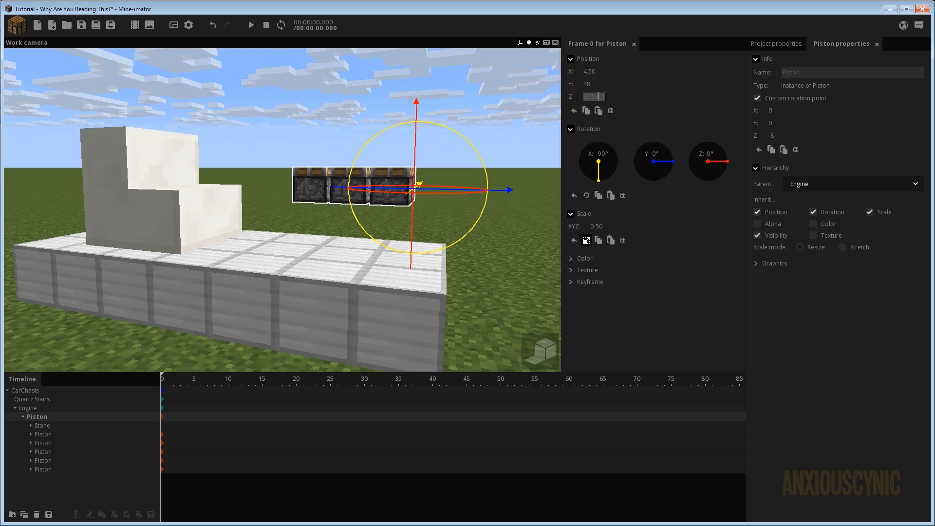
type("32")
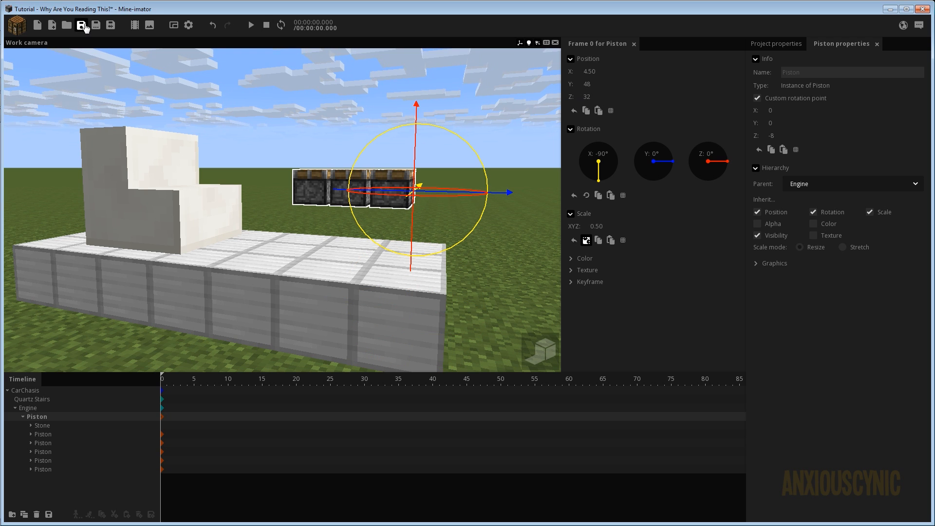
left_click(81, 25)
Find the Block of Redstone by searching the block list for "redstone" and create it.
left_click(17, 24)
left_click(145, 58)
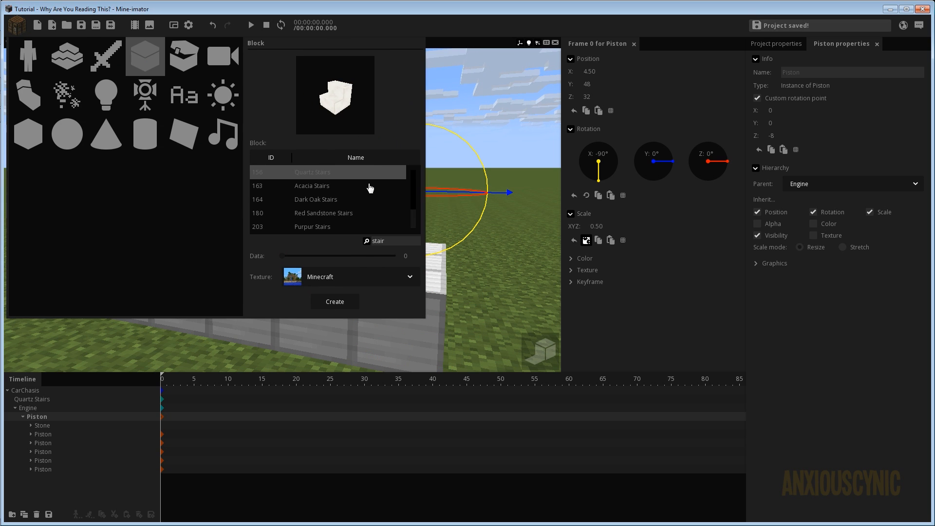
left_click(394, 241)
type("red")
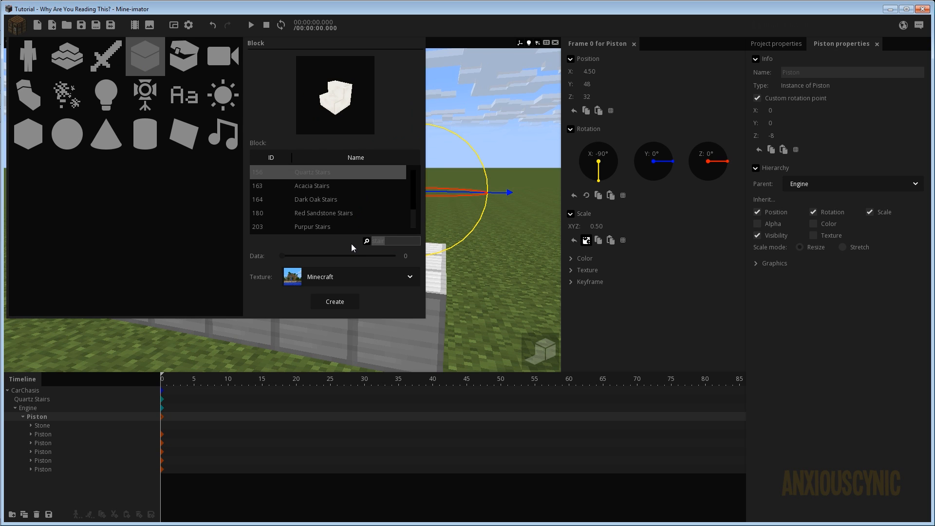
type("s")
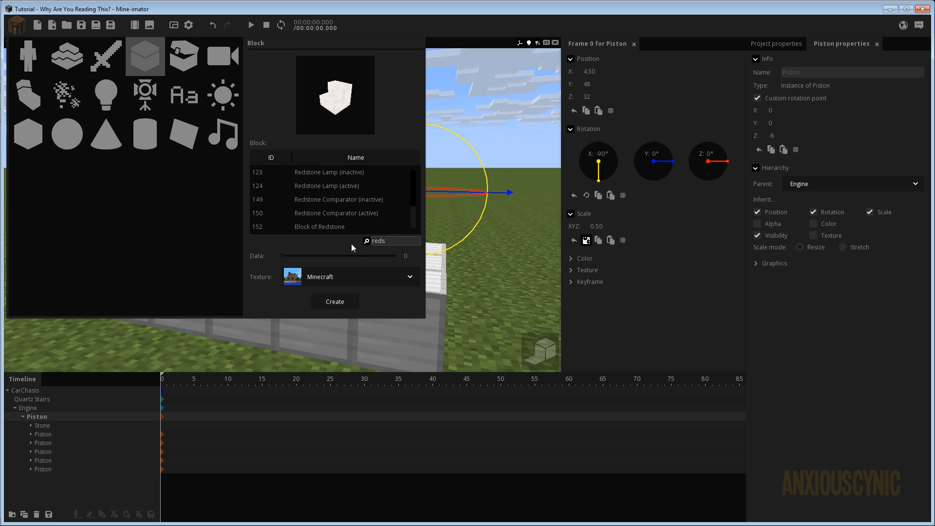
type("tone")
left_click(333, 226)
left_click(334, 300)
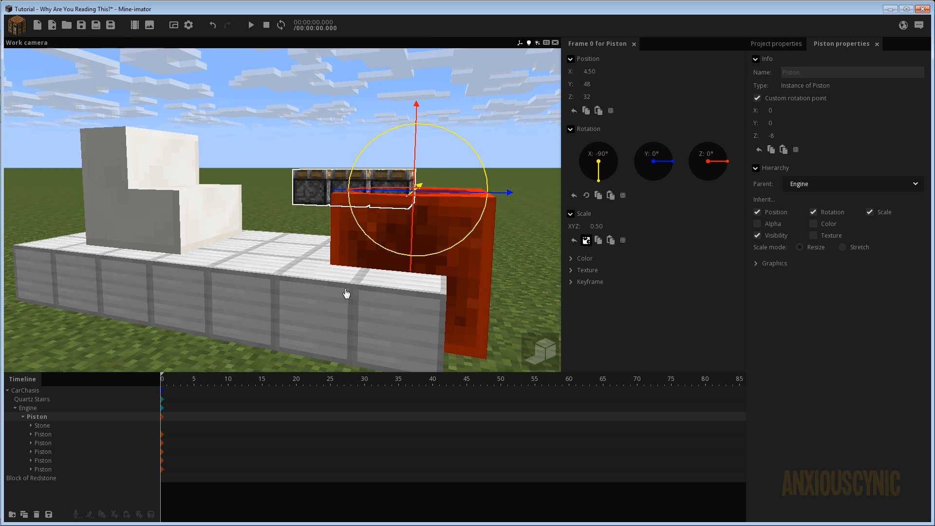
Parent the Block of Redstone to Engine and set its Z position to 16.
left_click(34, 478)
left_click_drag(33, 482, 53, 412)
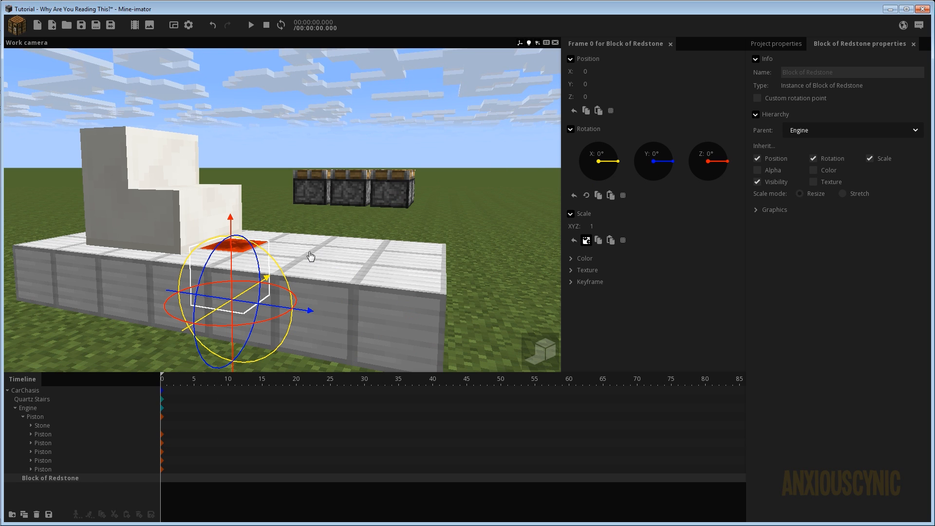
left_click_drag(232, 268, 247, 212)
left_click(589, 96)
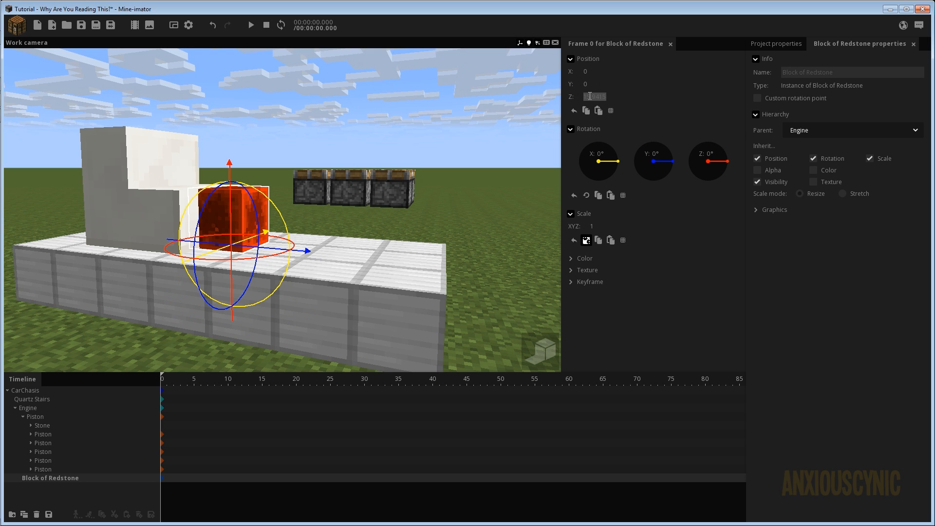
type("16")
Move the Block of Redstone along the chassis beneath the pistons and set its Y position to 35.
left_click_drag(292, 249, 394, 260)
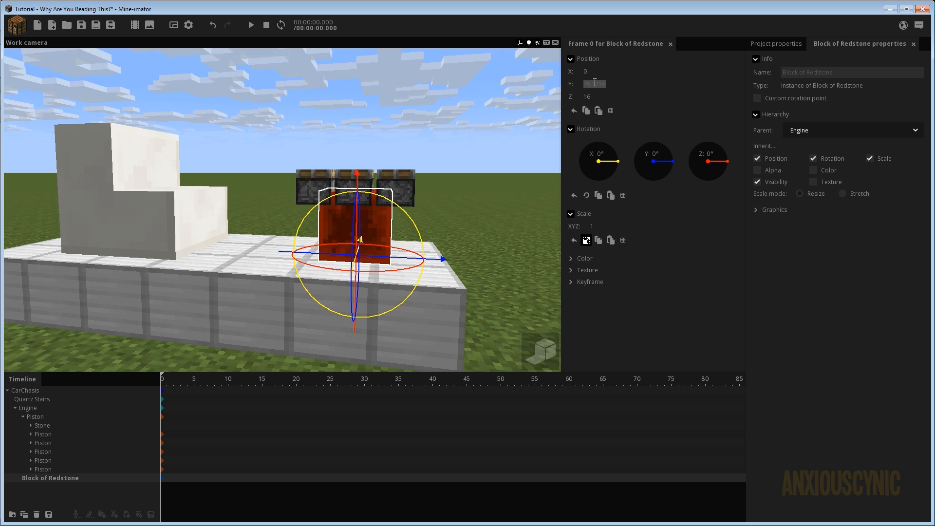
key("Return")
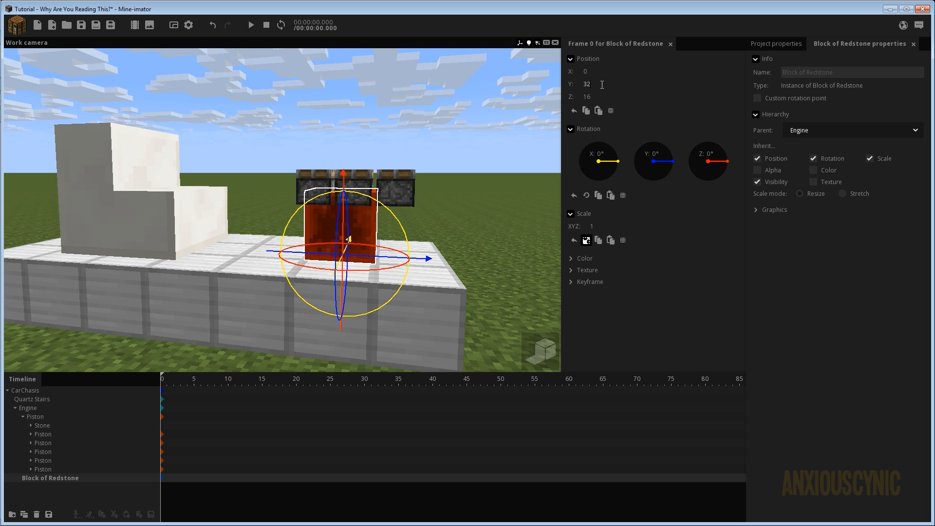
key("BackSpace")
type("6")
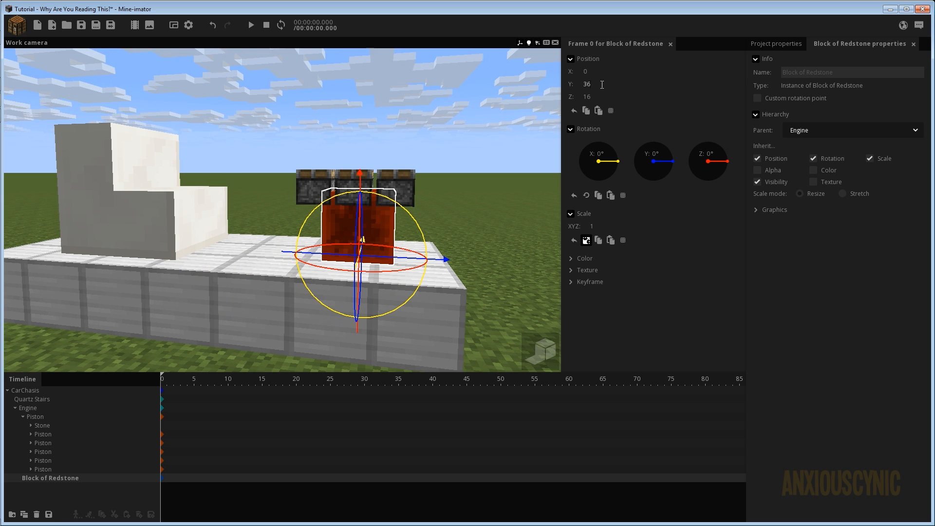
left_click_drag(283, 210, 278, 253)
left_click_drag(509, 141, 514, 126)
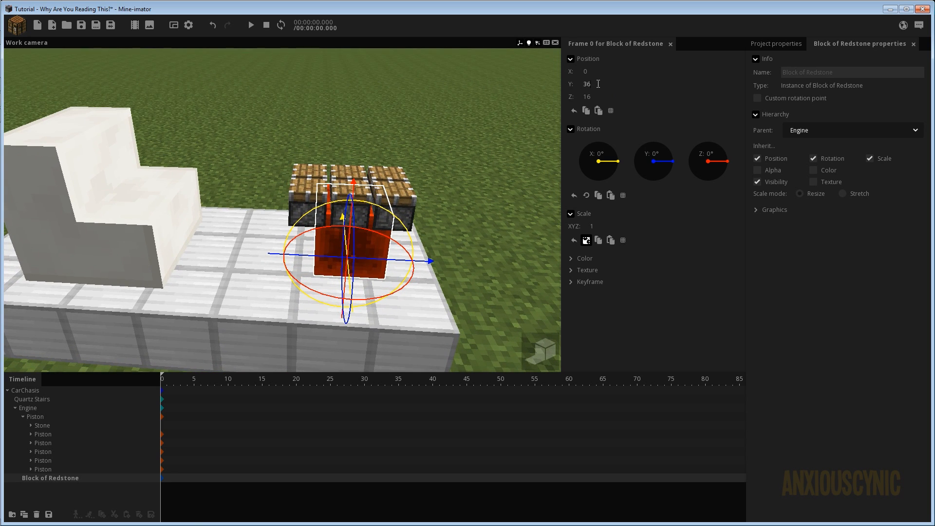
key("BackSpace")
type("5")
Try a uniform scale of 0.85 on the Block of Redstone and reset the scale.
left_click_drag(488, 141, 452, 97)
left_click_drag(596, 226, 519, 211)
scroll(494, 204, "up", 5)
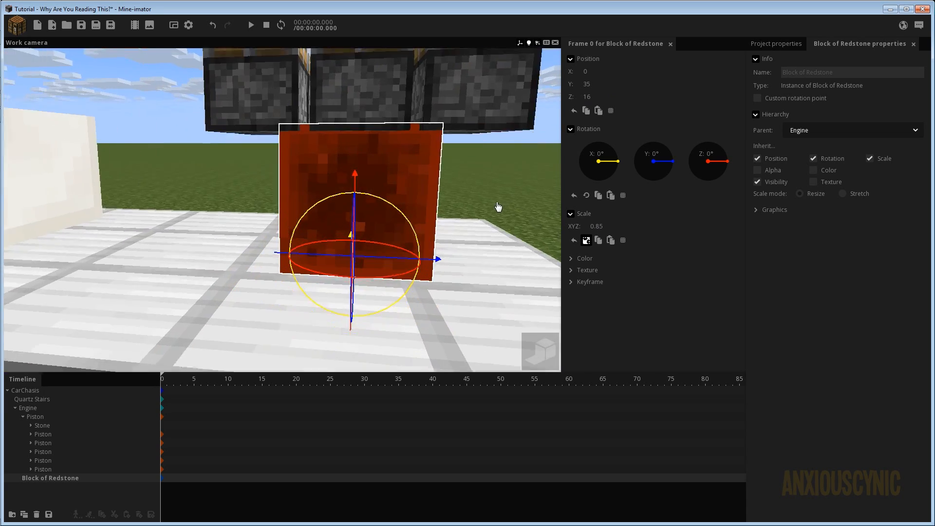
middle_click_drag(497, 207, 487, 204)
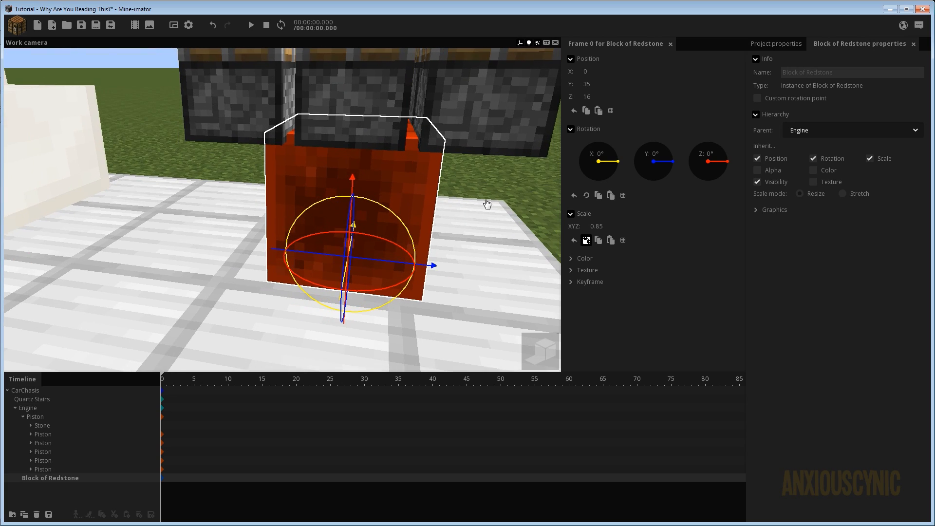
right_click(598, 225)
Unlink the Block of Redstone's scale axes, set its scale to X 1.5 and Y 1.80, and save the project.
left_click_drag(441, 172, 572, 155)
left_click_drag(282, 209, 282, 214)
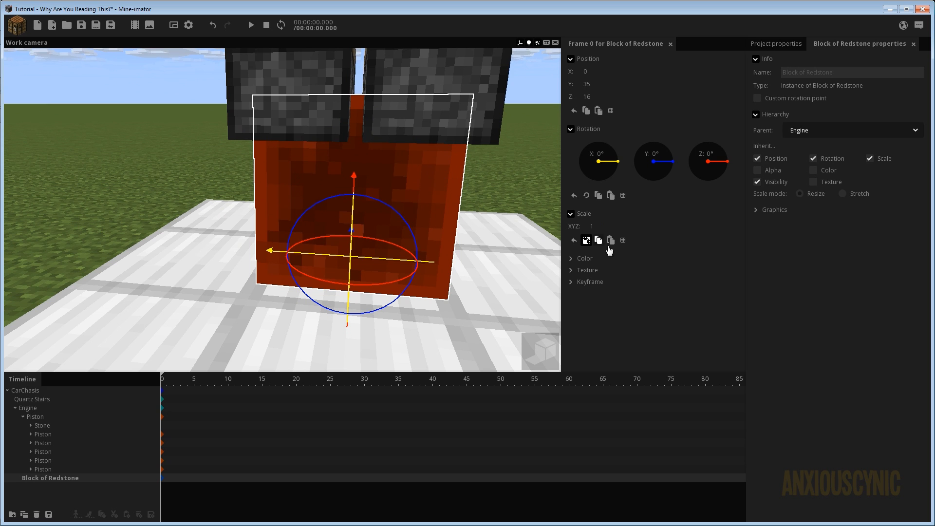
left_click(584, 241)
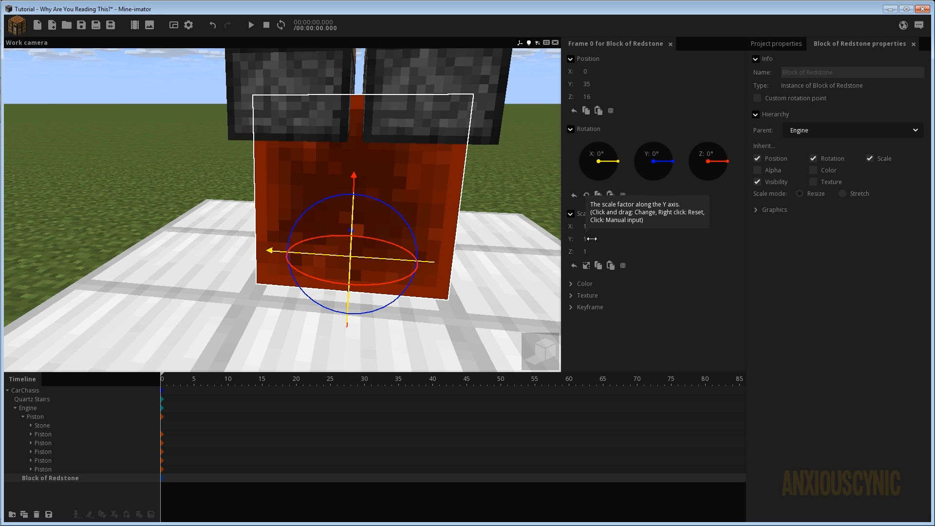
left_click_drag(457, 215, 302, 215)
scroll(457, 215, "down", 3)
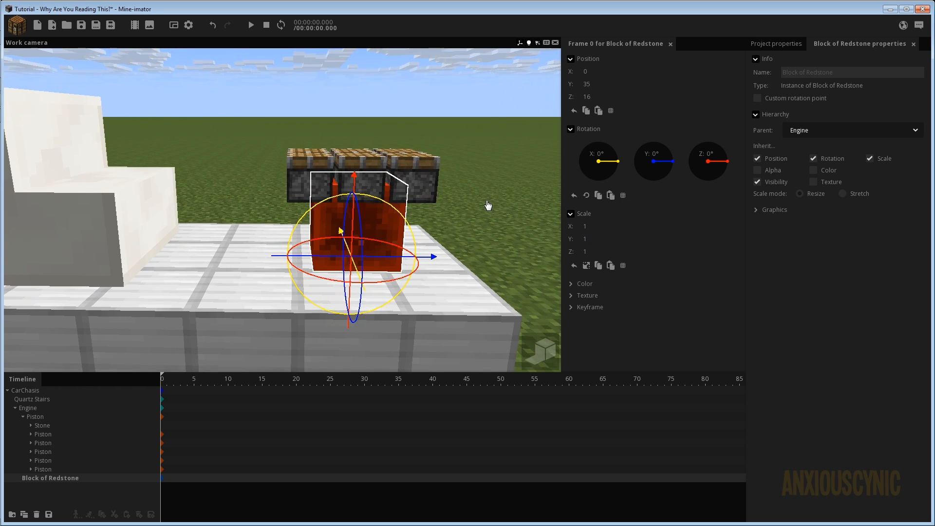
mouse_move(488, 204)
left_mouse_down()
mouse_move(470, 205)
mouse_move(489, 206)
left_mouse_up()
left_click_drag(586, 239, 600, 241)
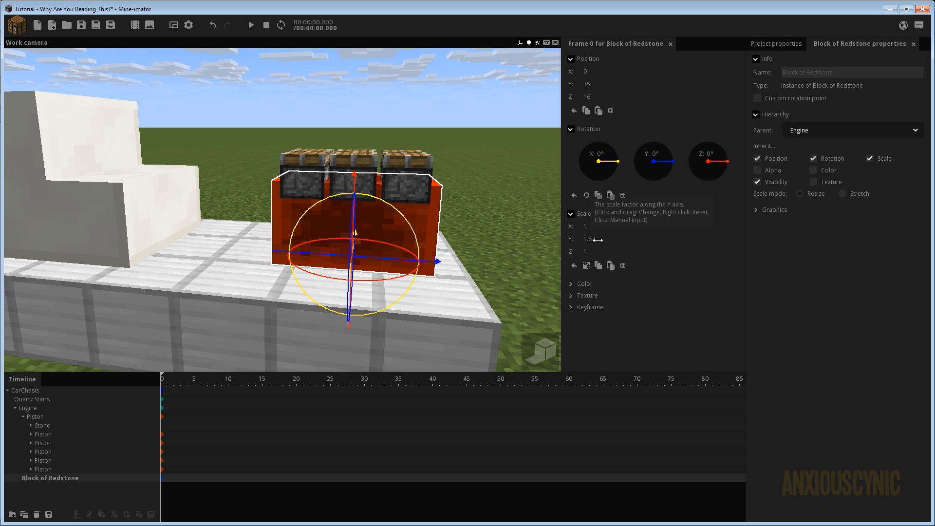
left_click(595, 239)
type("1.")
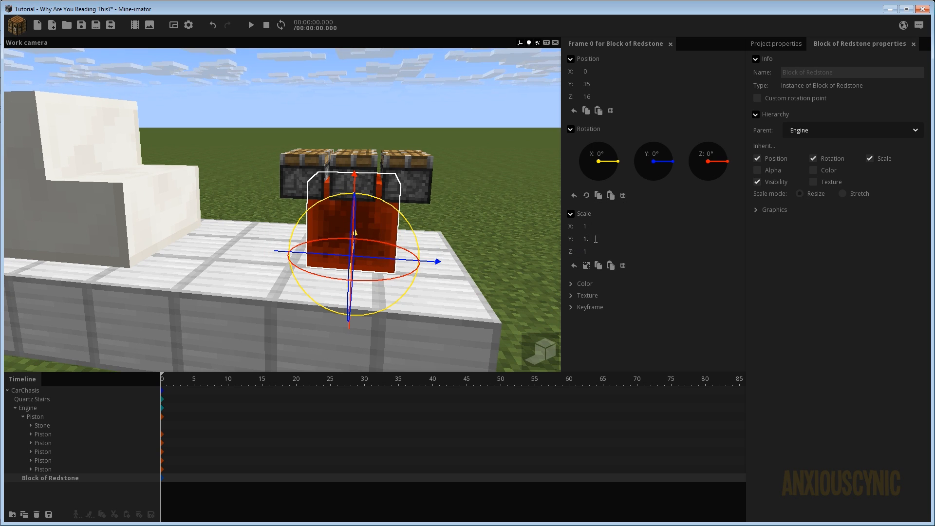
type("80")
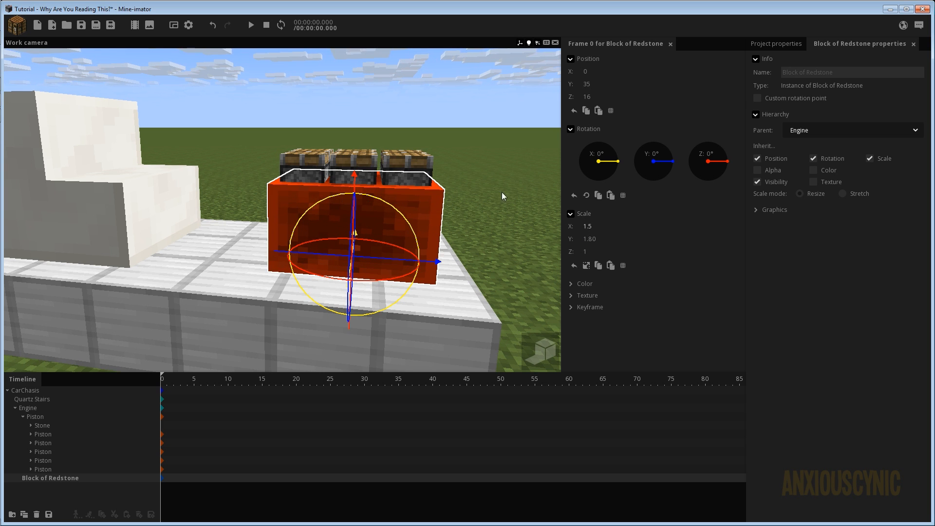
mouse_move(335, 161)
left_mouse_down()
mouse_move(414, 224)
mouse_move(453, 220)
mouse_move(429, 190)
mouse_move(335, 155)
left_mouse_up()
key("ctrl+s")
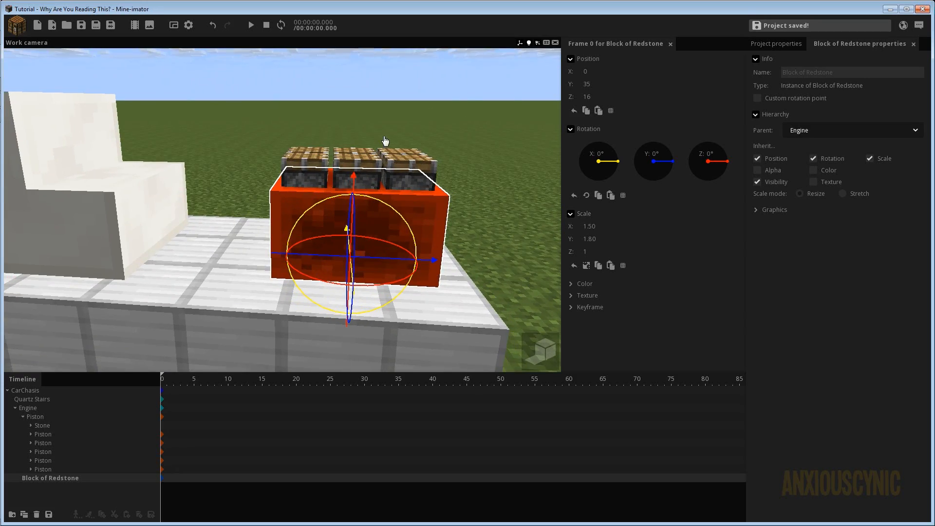
left_click_drag(394, 140, 331, 141)
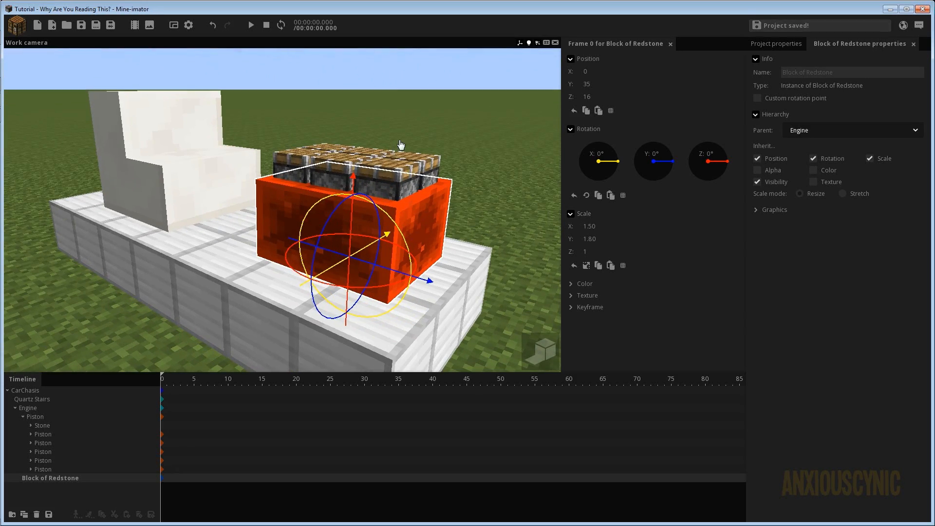
middle_click_drag(427, 166, 437, 138)
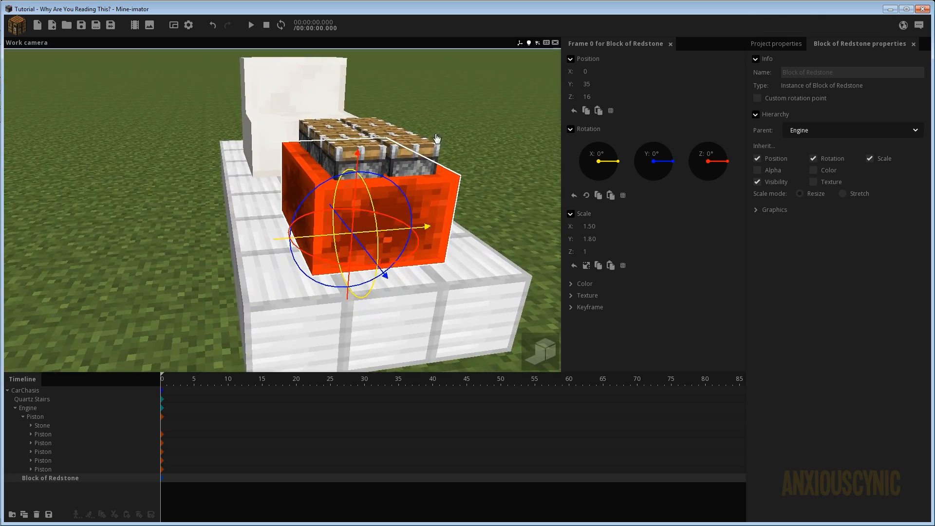
middle_click_drag(471, 168, 433, 183)
scroll(433, 183, "down", 2)
left_click_drag(453, 184, 407, 172)
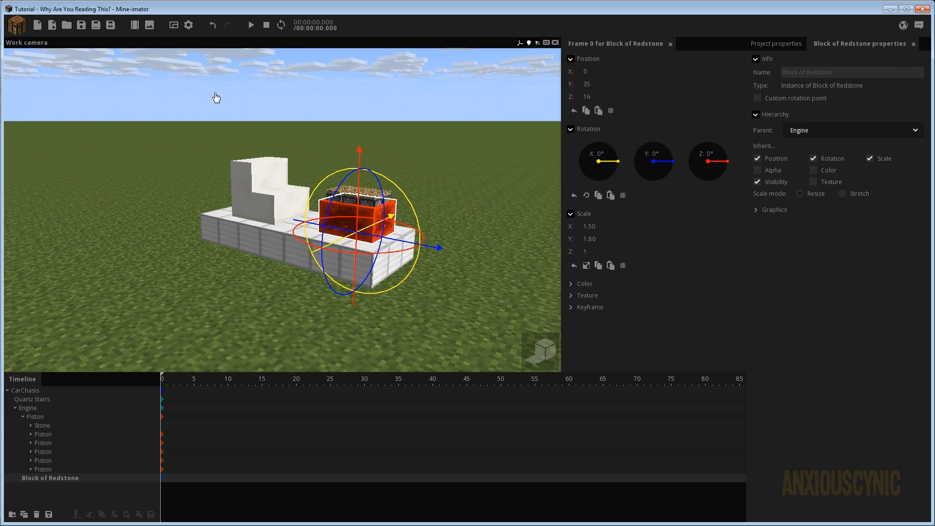
Start adding a new block and filter the block list for wood.
left_click(24, 32)
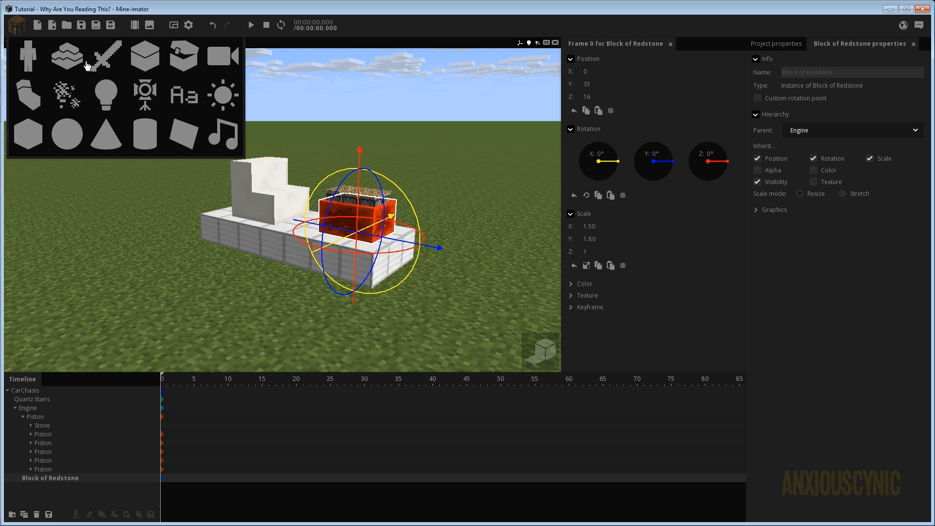
left_click(142, 69)
left_click(399, 242)
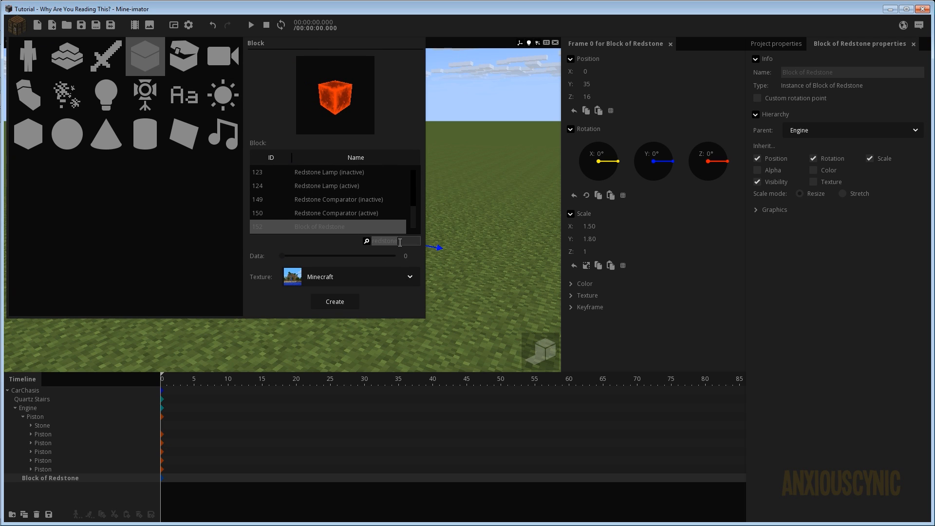
type("wood")
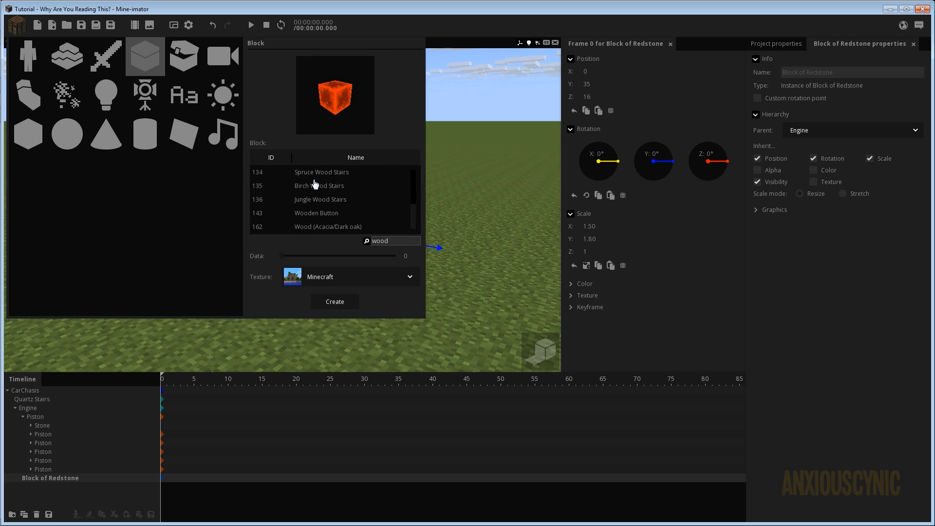
Look through the wood planks, stairs and slab blocks in the filtered list and compare their previews.
left_click(314, 174)
left_click(317, 196)
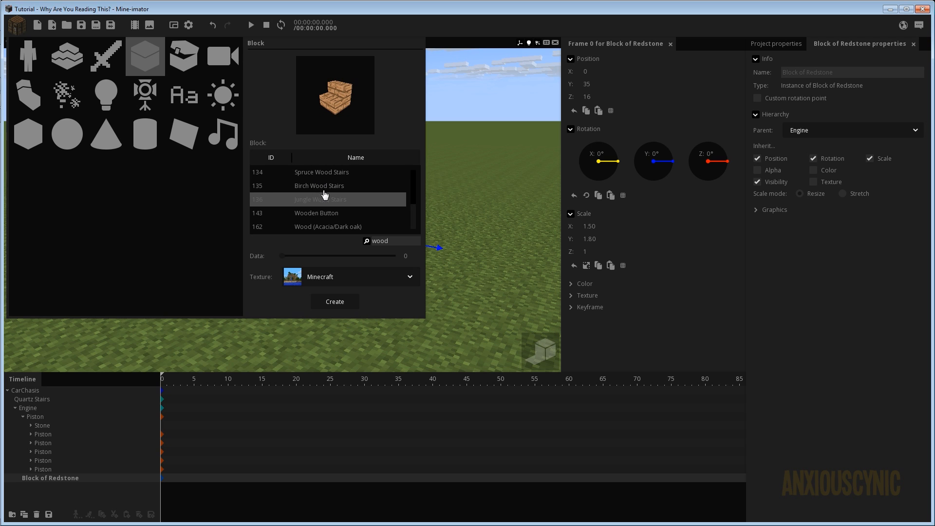
left_click(324, 189)
scroll(325, 190, "up", 2)
left_click(326, 189)
scroll(327, 189, "up", 2)
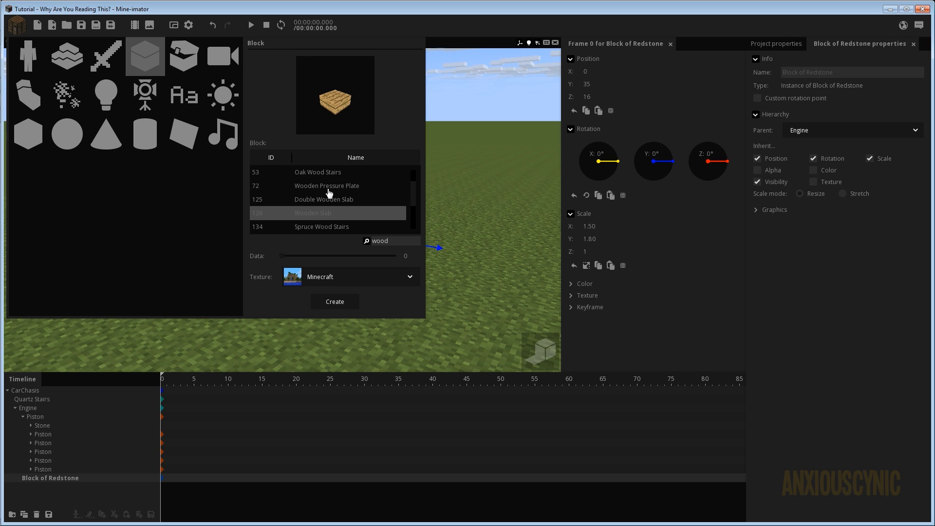
left_click(328, 189)
scroll(328, 190, "up", 2)
left_click(321, 201)
left_click(320, 188)
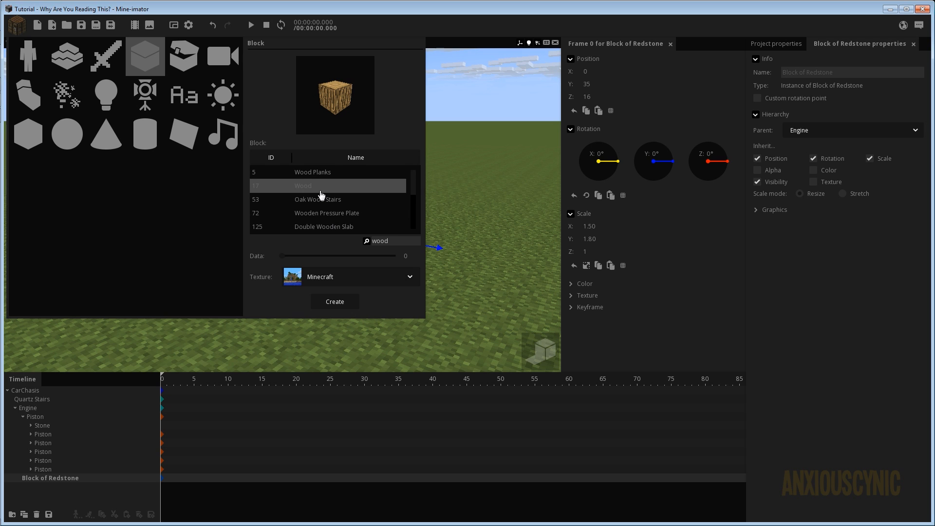
scroll(321, 192, "down", 2)
left_click(319, 199)
left_click(321, 213)
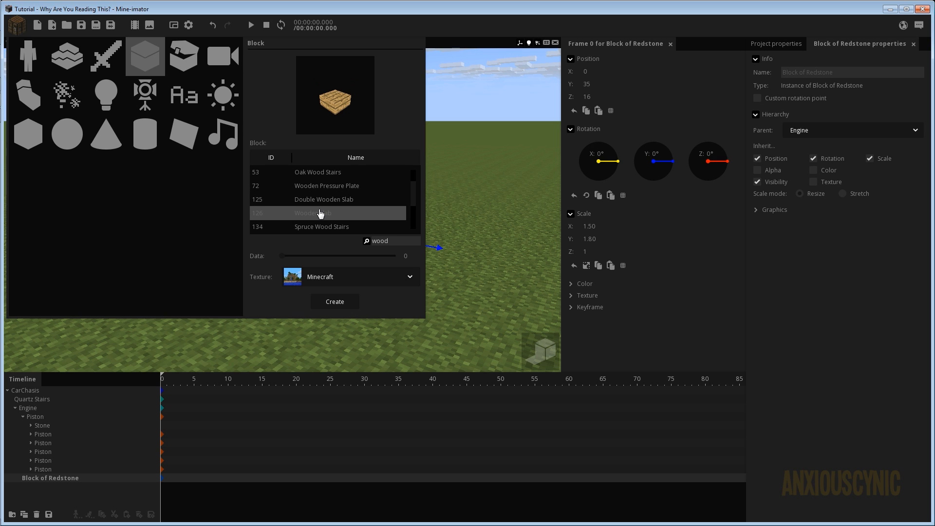
scroll(320, 215, "down", 2)
left_click(320, 212)
scroll(321, 206, "down", 1)
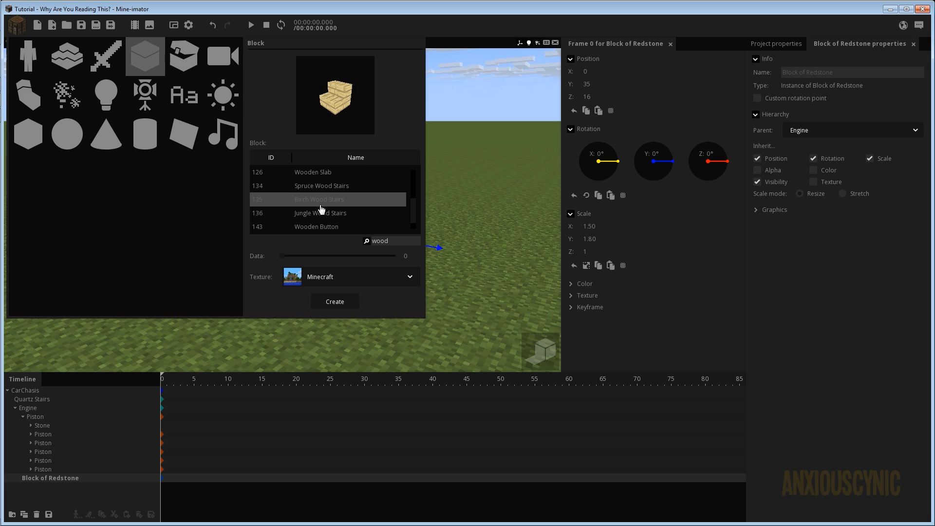
left_click(321, 213)
scroll(316, 205, "up", 1)
Create a Wooden Slab block with data value 1.
left_click(308, 187)
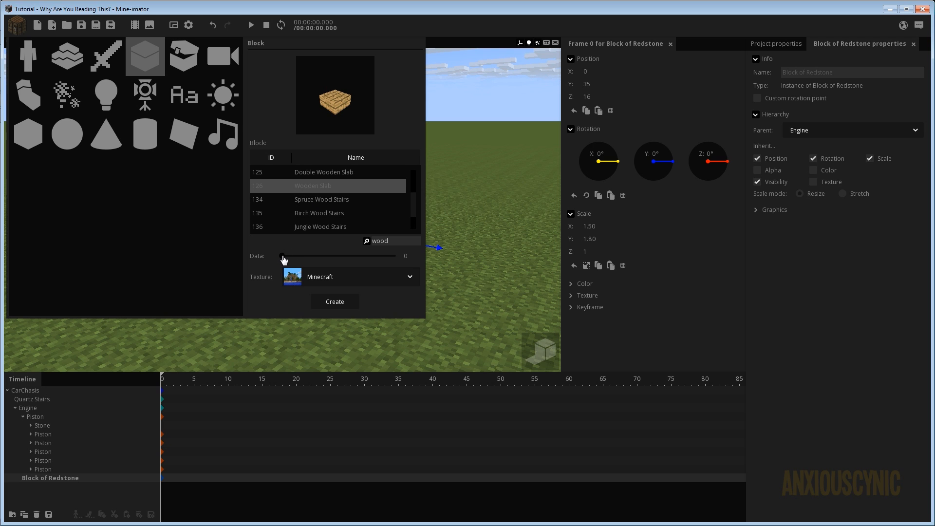
mouse_move(283, 259)
left_mouse_down()
mouse_move(324, 264)
mouse_move(293, 266)
left_mouse_up()
left_click(334, 302)
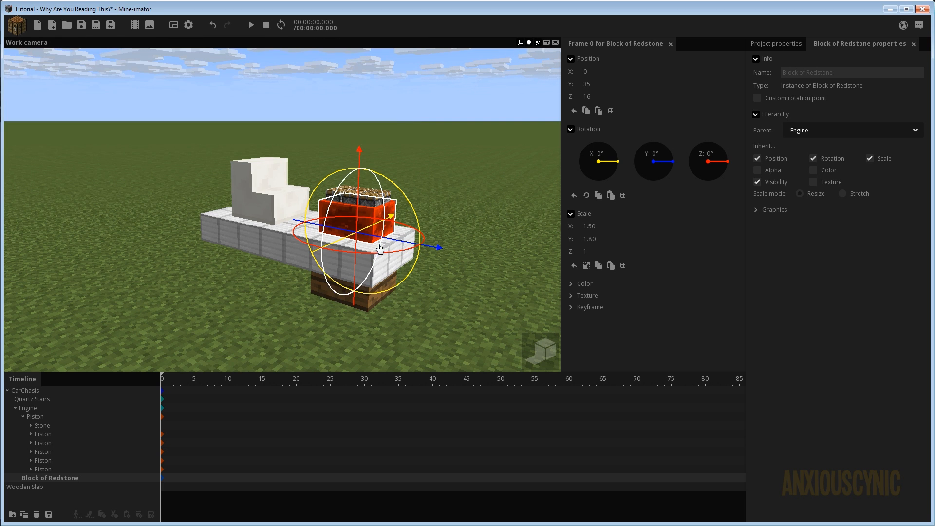
Parent the Wooden Slab to CarChasis and set its Z position to 16.
left_click(37, 489)
left_click_drag(36, 490, 56, 390)
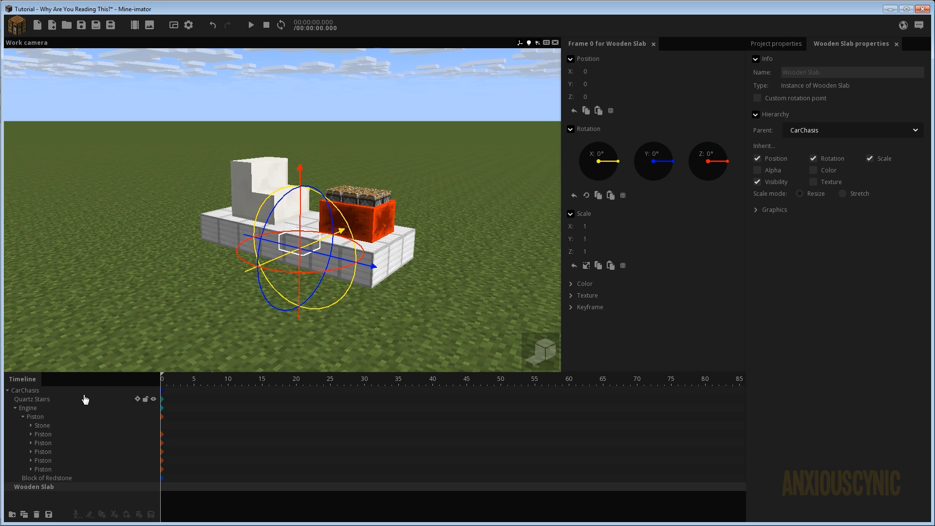
middle_click_drag(432, 258, 462, 232)
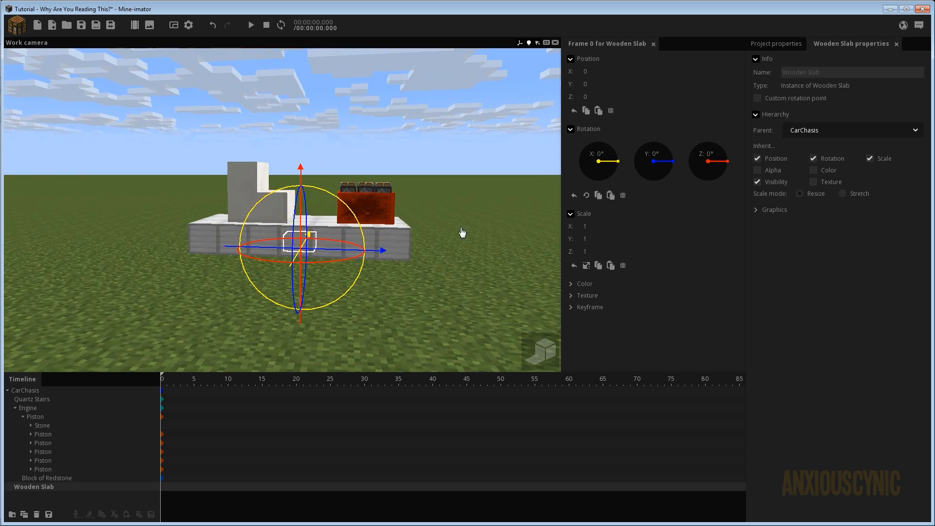
type("16")
key("Return")
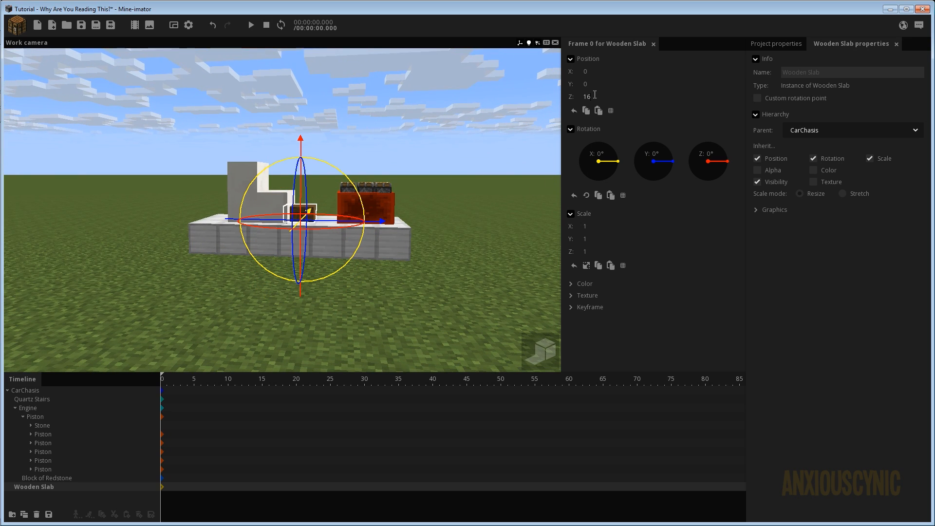
Move the Wooden Slab sideways to the edge of the chassis and set its X position to -24.
middle_click_drag(297, 219, 321, 217)
left_click_drag(321, 218, 272, 222)
middle_click_drag(272, 222, 402, 207)
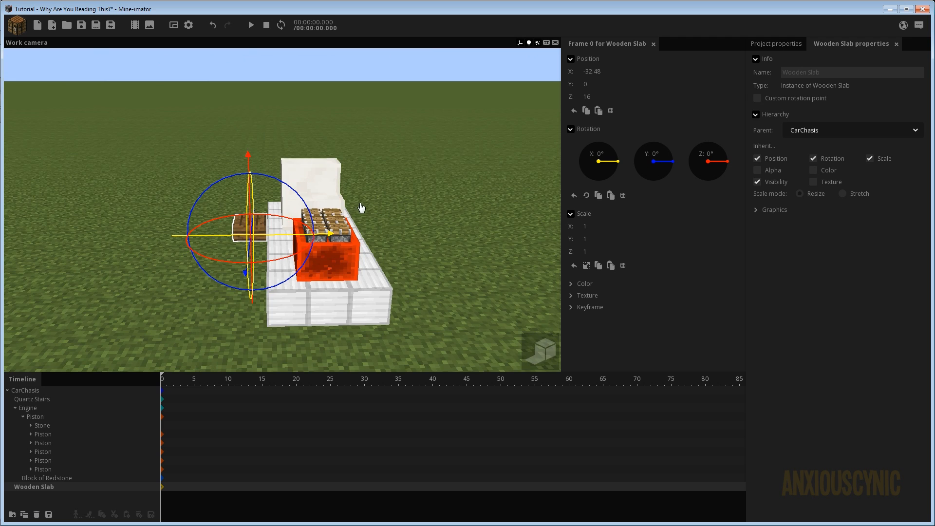
scroll(360, 203, "up", 8)
left_click_drag(360, 203, 426, 243)
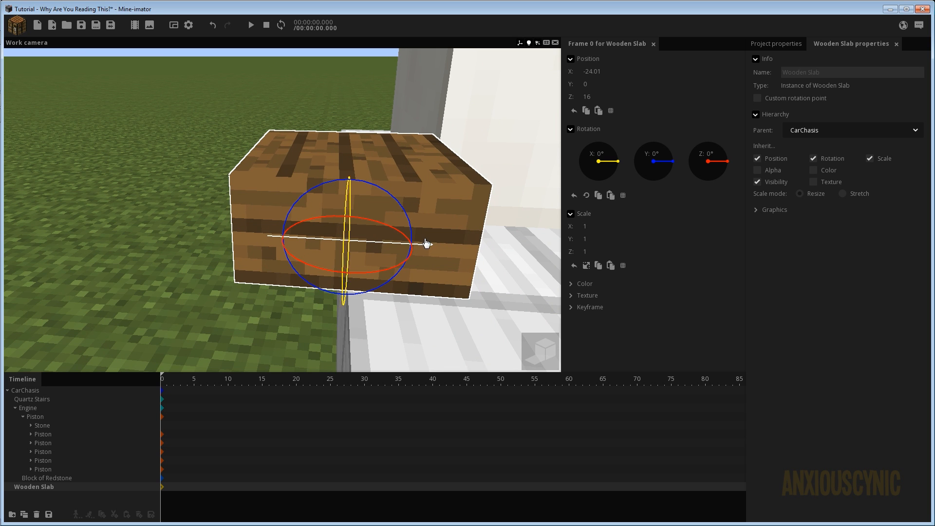
key("ctrl+s")
left_click(600, 71)
type("-24")
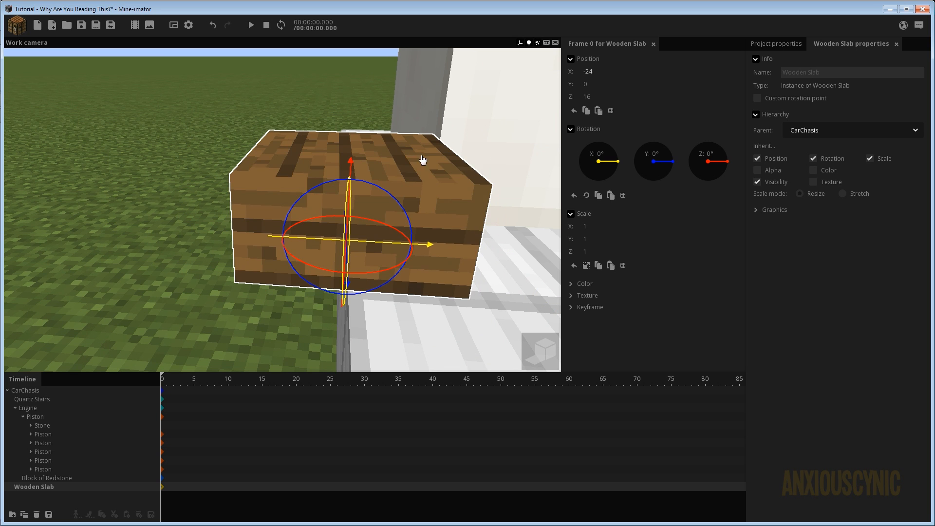
Turn on Repeat for the Wooden Slab in the library, set its Y repeat to 6, and save the project.
scroll(422, 160, "down", 8)
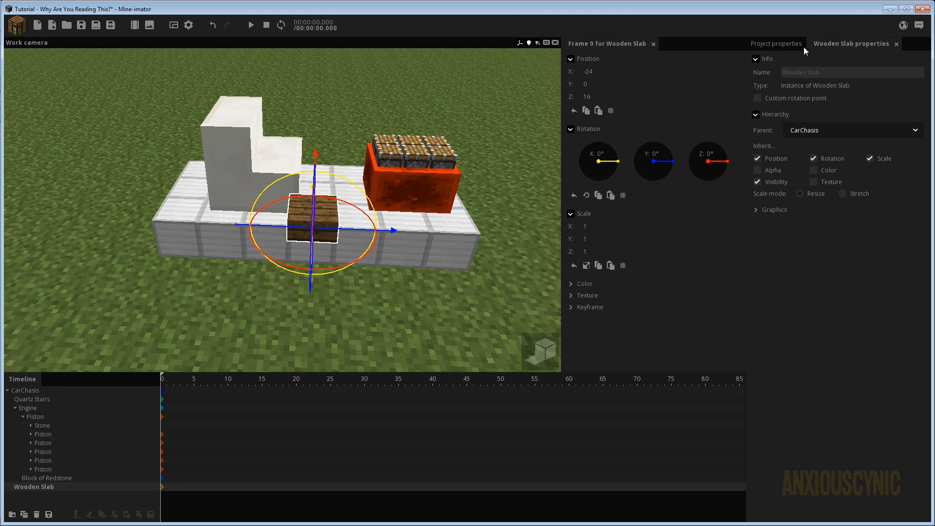
left_click(779, 43)
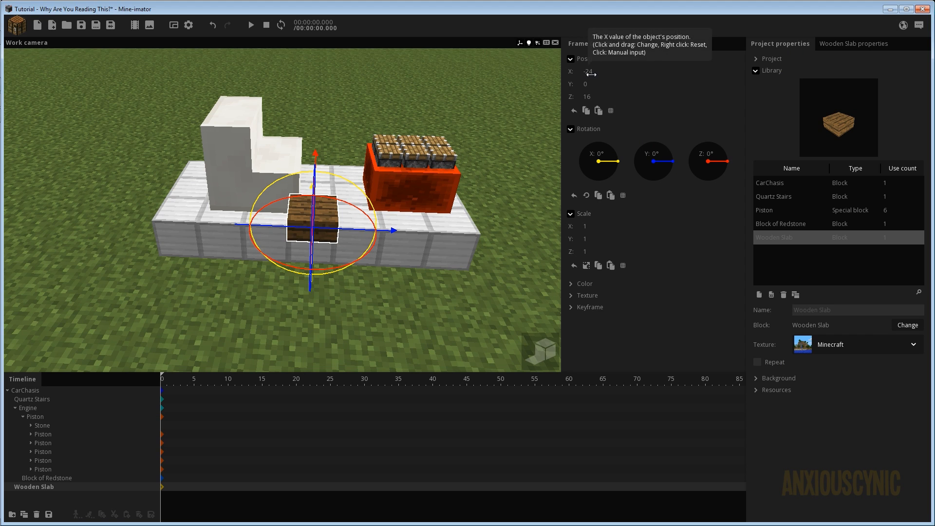
left_click(774, 362)
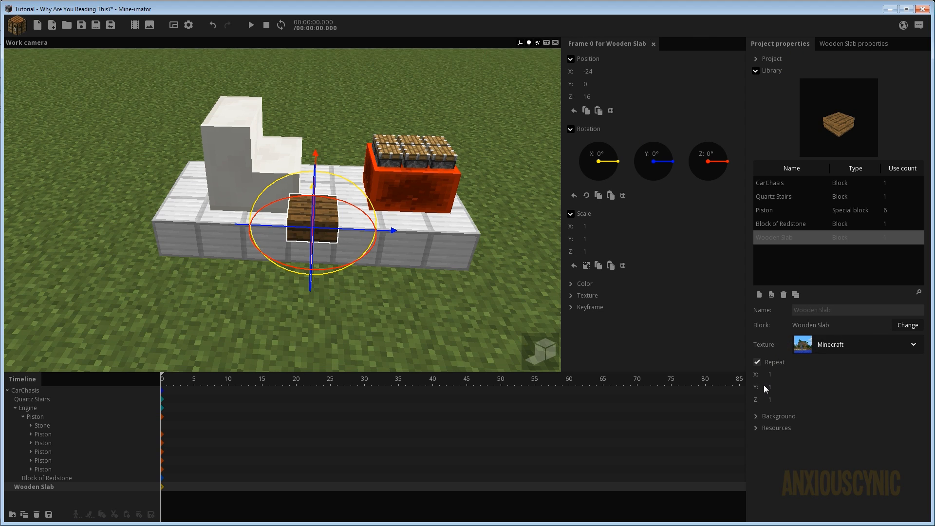
left_click_drag(770, 387, 798, 387)
left_click_drag(506, 209, 436, 185)
left_click_drag(772, 386, 768, 387)
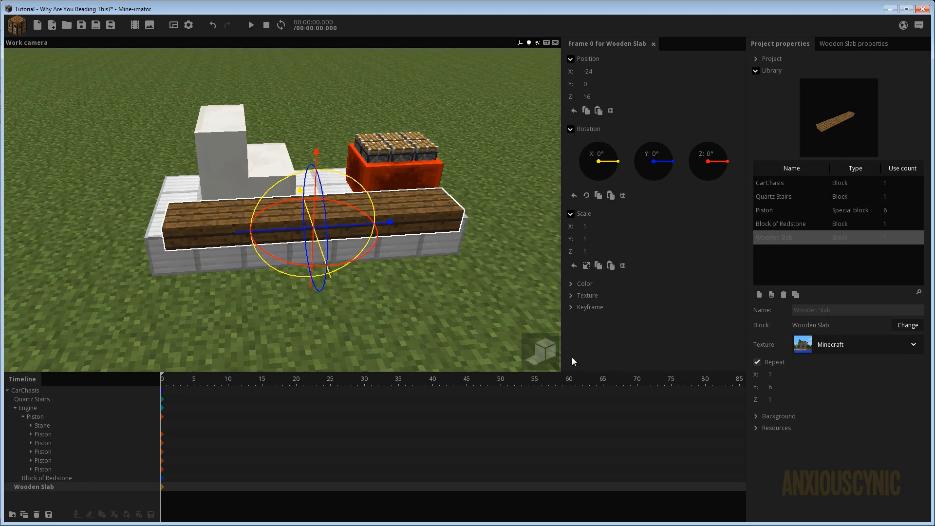
key("ctrl+s")
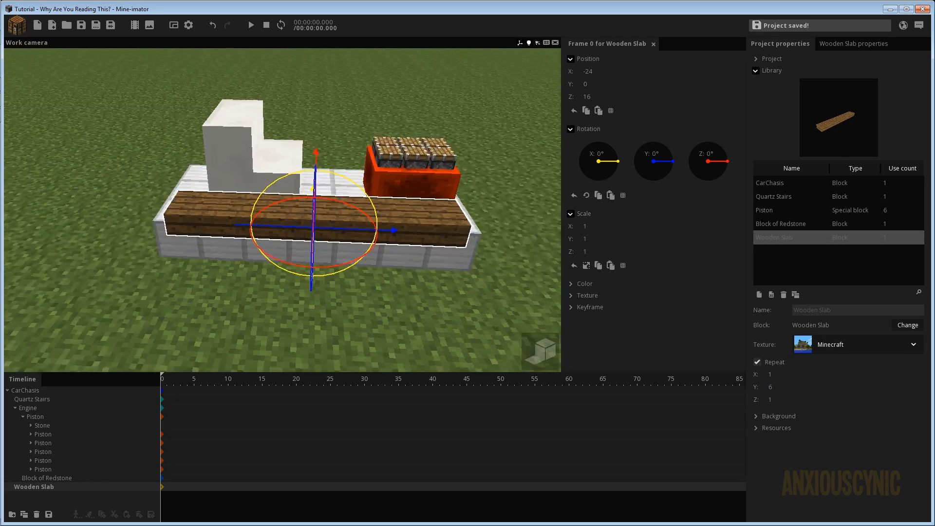
Duplicate the Wooden Slab and undo moving the copy out of CarChasis.
middle_click_drag(508, 320, 439, 247)
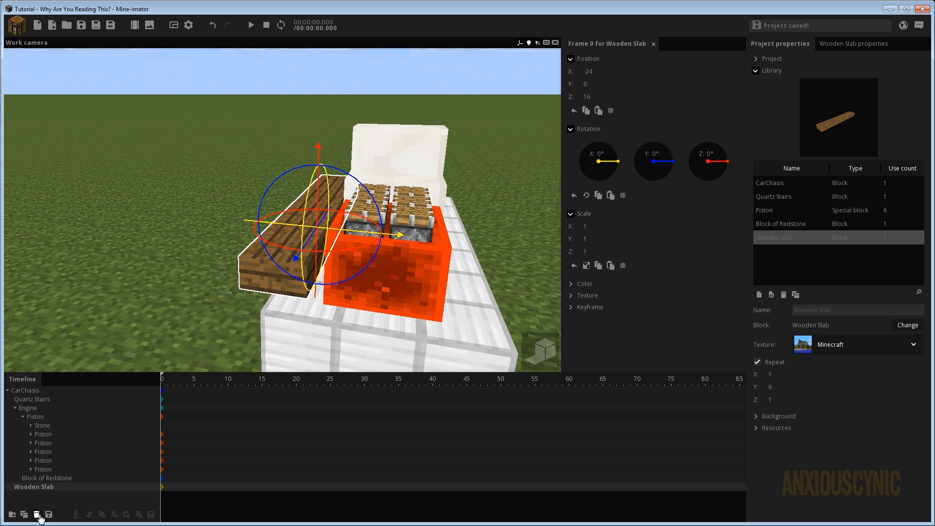
left_click(24, 514)
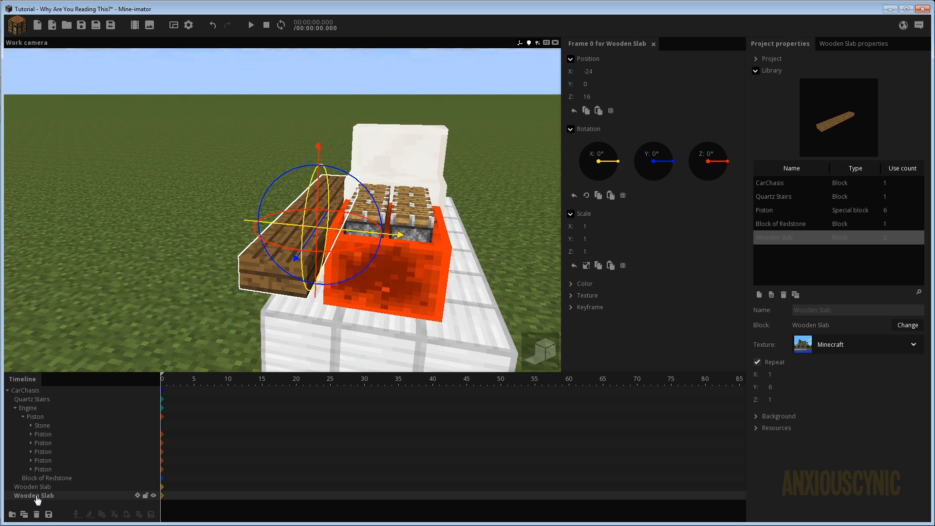
left_click_drag(39, 497, 44, 497)
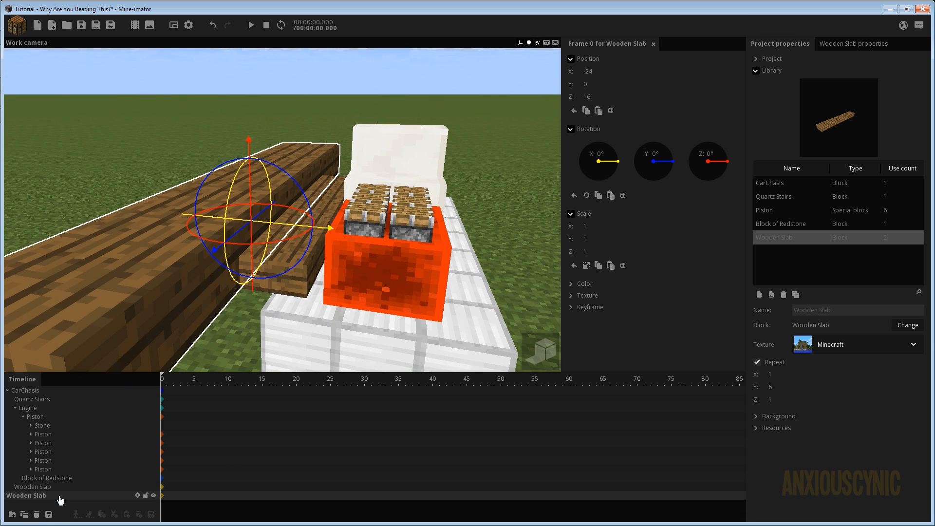
key("ctrl+z")
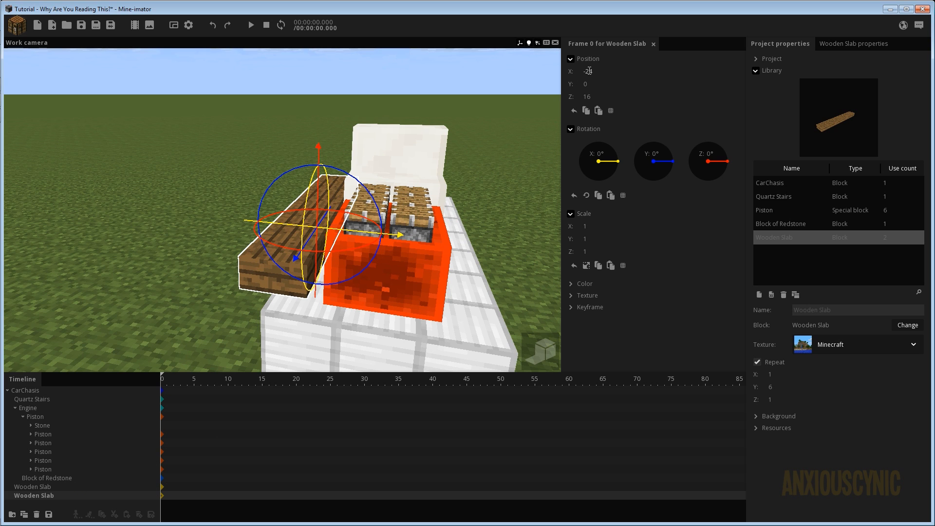
Set the copied Wooden Slab's X position to 24 on the opposite side of the chassis and save the project.
key("BackSpace")
key("BackSpace")
key("BackSpace")
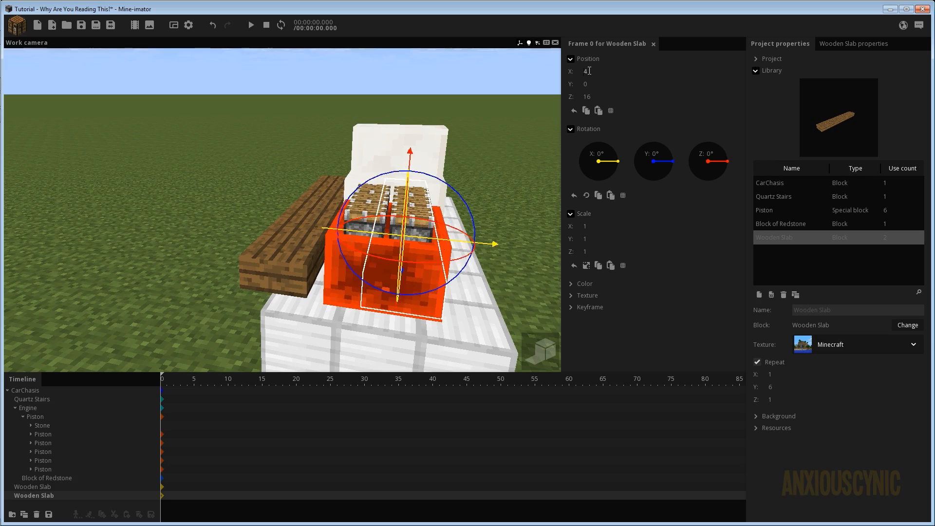
type("2")
left_click(329, 124)
key("ctrl+s")
Create a Double Wooden Slab block with data value 1.
left_click_drag(328, 123, 413, 207)
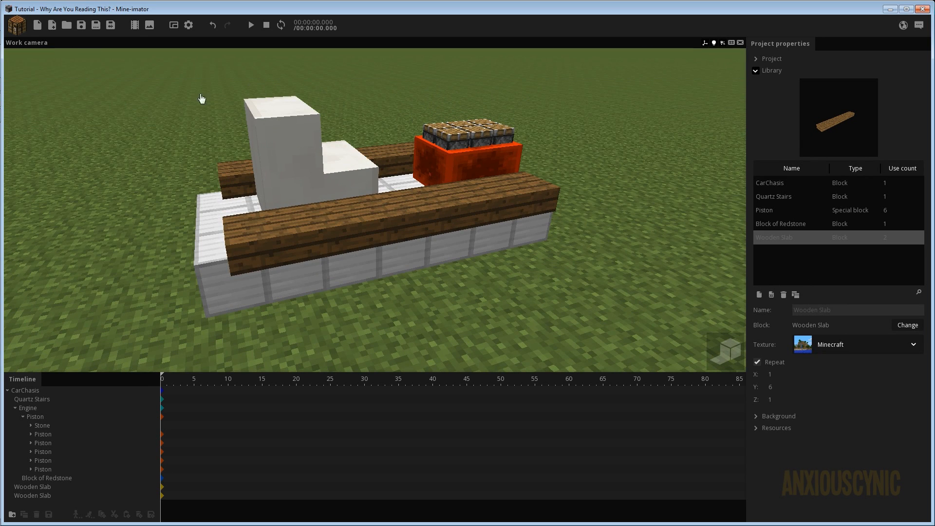
left_click(18, 31)
left_click(145, 56)
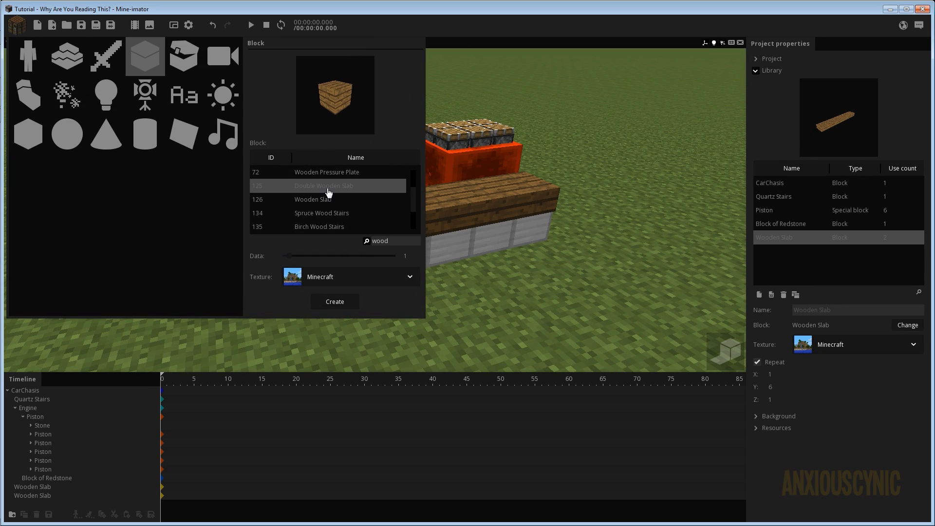
left_click(339, 299)
Parent the Double Wooden Slab to CarChasis.
left_click(56, 478)
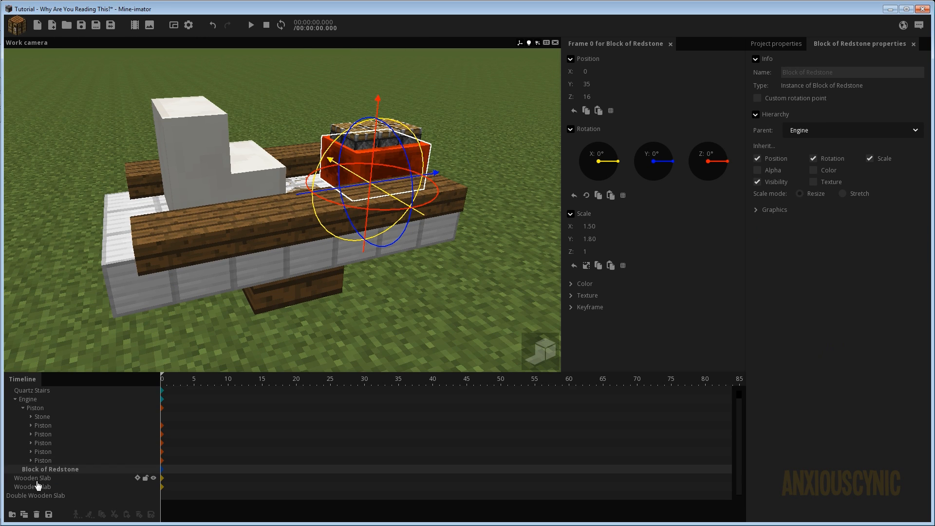
left_click(36, 495)
left_click_drag(39, 496, 64, 390)
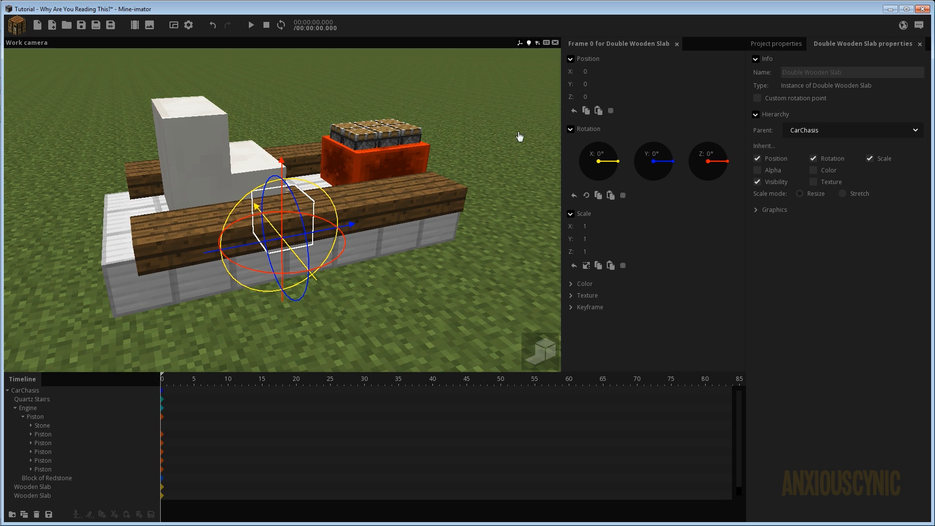
Set the Double Wooden Slab's Z position to 16 and move it behind the seat to a Y position of about -45.
type("16")
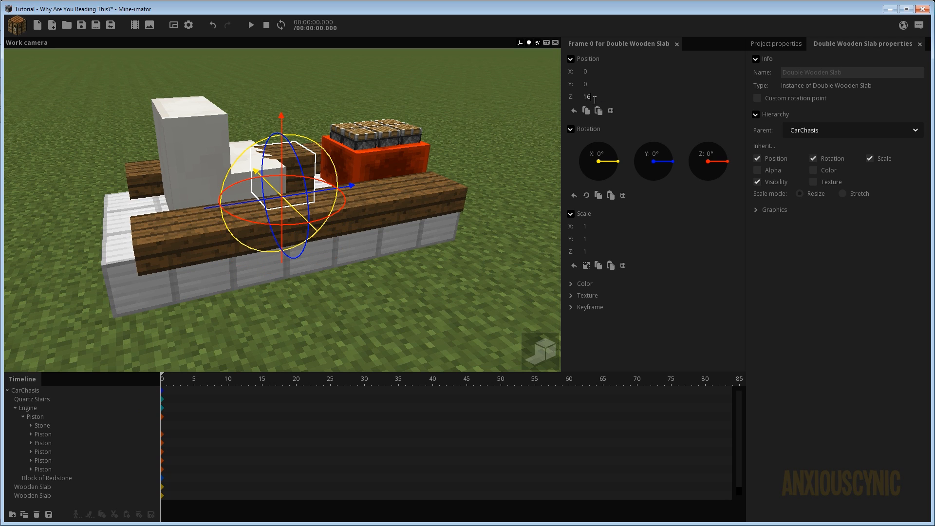
left_click_drag(341, 187, 181, 214)
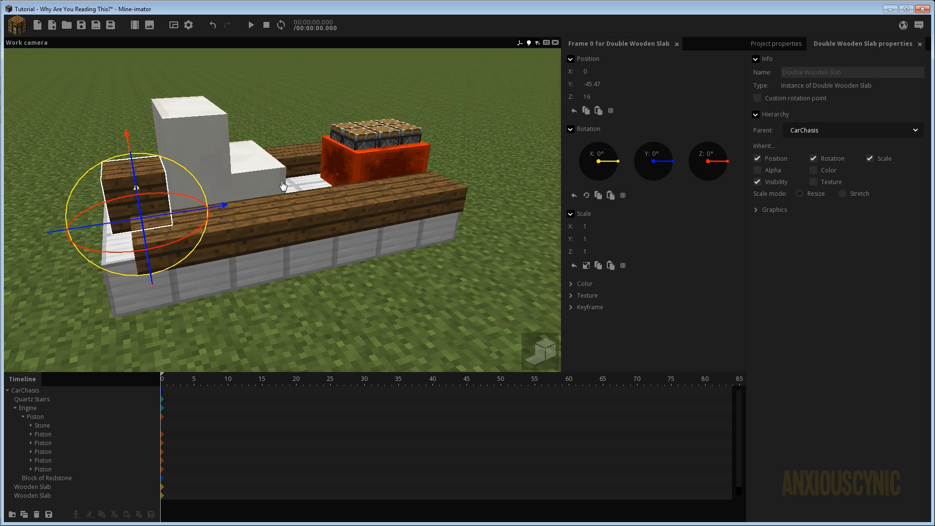
Enable Repeat for the Double Wooden Slab block and set its X repeat to 3.
left_click_drag(283, 185, 355, 188)
right_click_drag(257, 181, 261, 192)
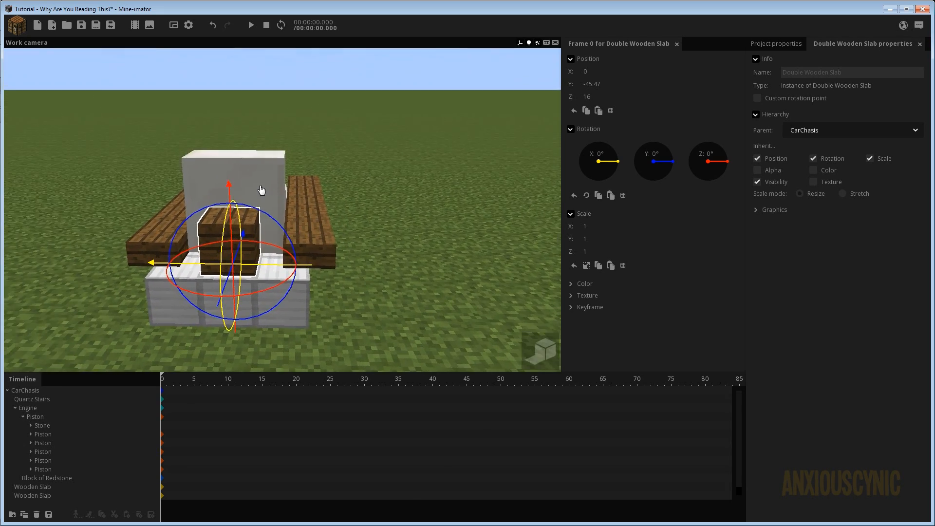
scroll(261, 192, "up", 3)
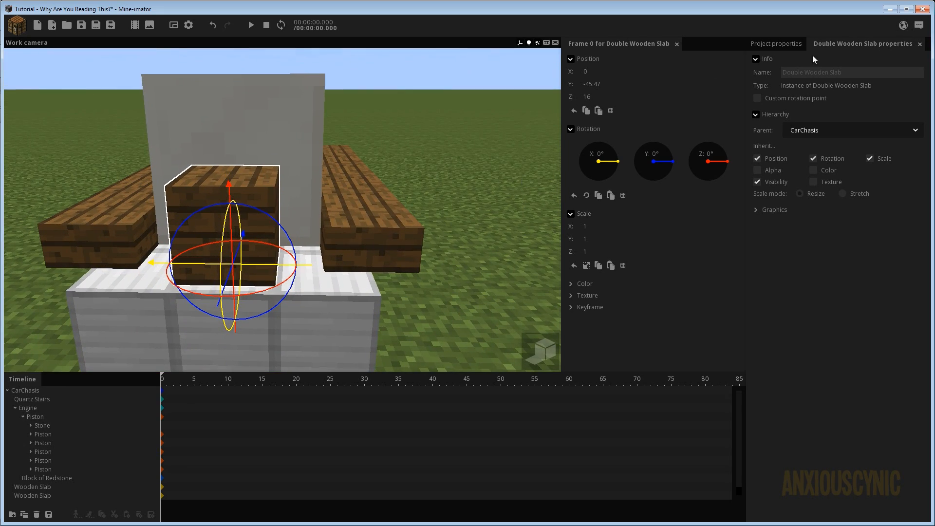
left_click(777, 44)
left_click(770, 363)
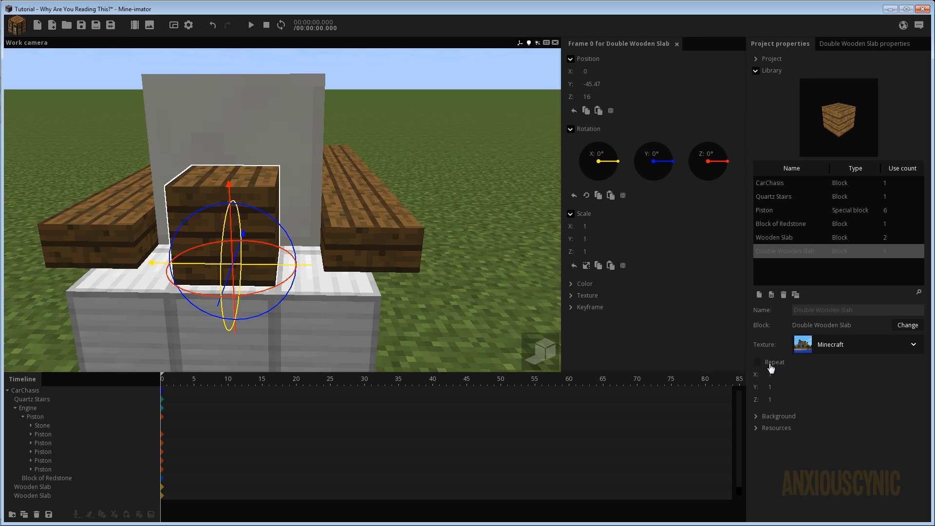
left_click_drag(771, 374, 781, 375)
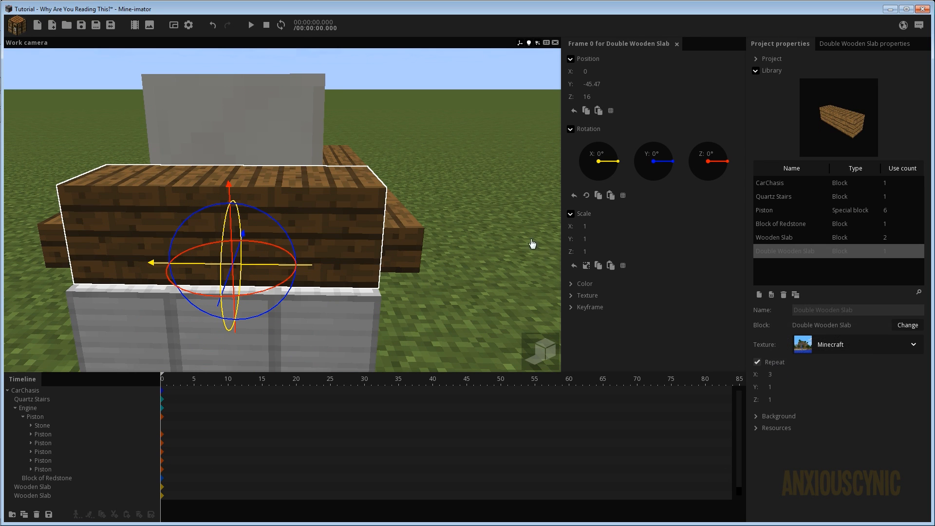
Combine the Double Wooden Slab's X, Y and Z scale into one uniform XYZ value.
mouse_move(479, 205)
left_mouse_down()
mouse_move(471, 205)
mouse_move(480, 205)
left_mouse_up()
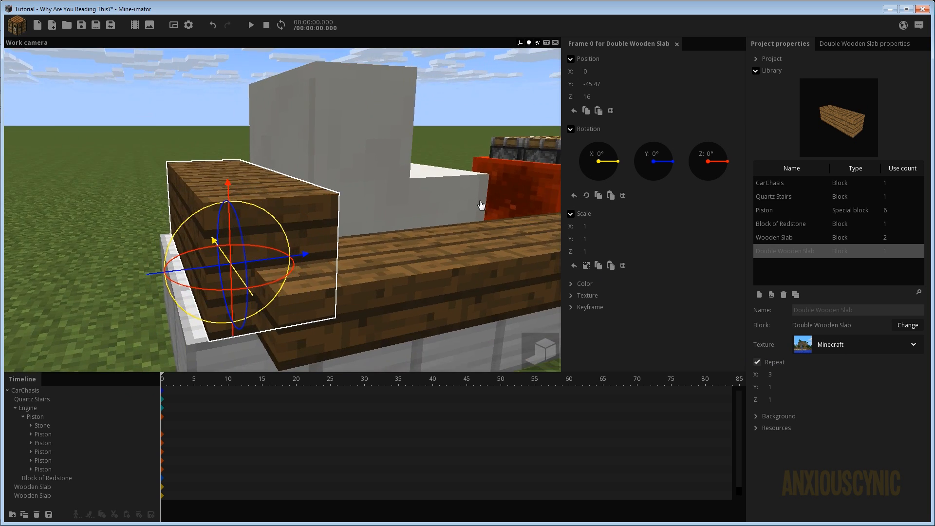
scroll(481, 205, "down", 3)
right_click_drag(393, 194, 394, 191)
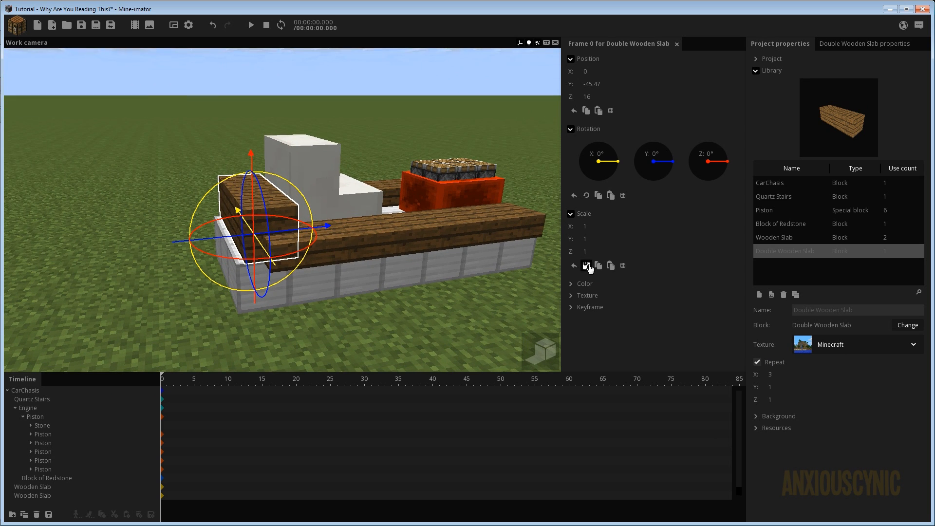
left_click(586, 265)
left_click_drag(593, 227, 595, 227)
left_click_drag(473, 222, 604, 227)
Set the Double Wooden Slab's Y position to -45 and save the project.
mouse_move(386, 247)
left_mouse_down()
mouse_move(316, 243)
mouse_move(386, 234)
mouse_move(229, 248)
mouse_move(183, 285)
mouse_move(376, 258)
left_mouse_up()
scroll(384, 246, "up", 3)
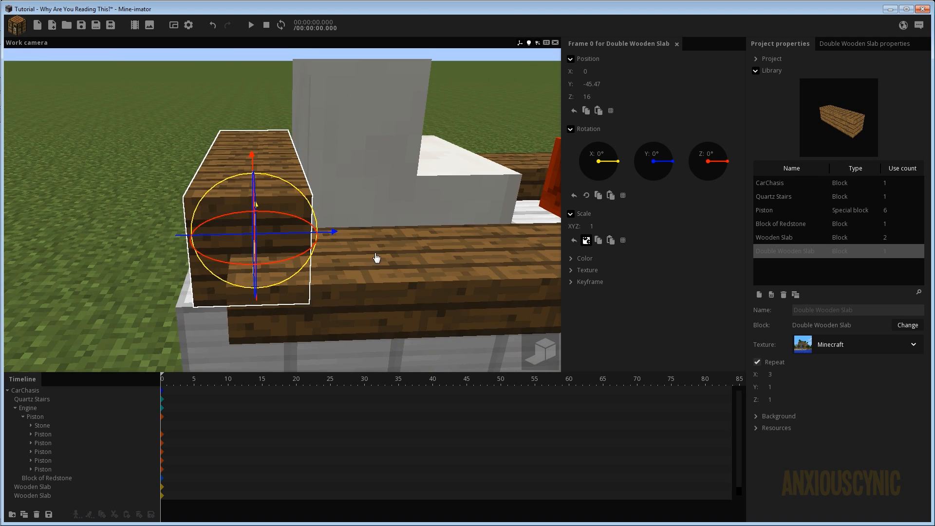
left_click_drag(301, 238, 307, 240)
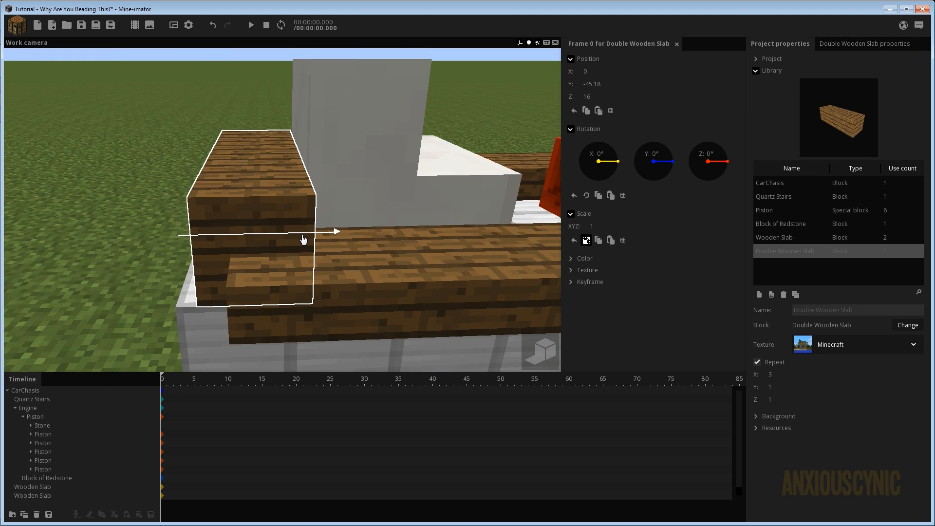
left_click(595, 85)
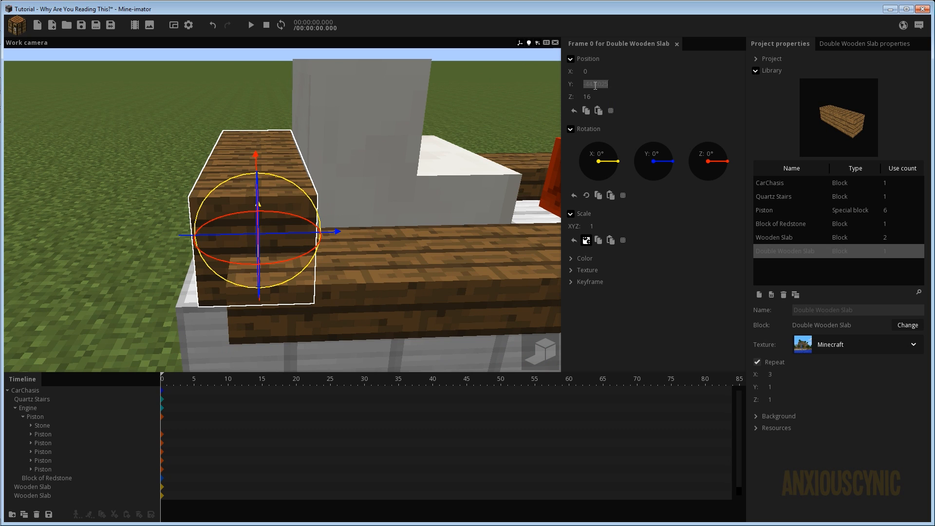
type("-44")
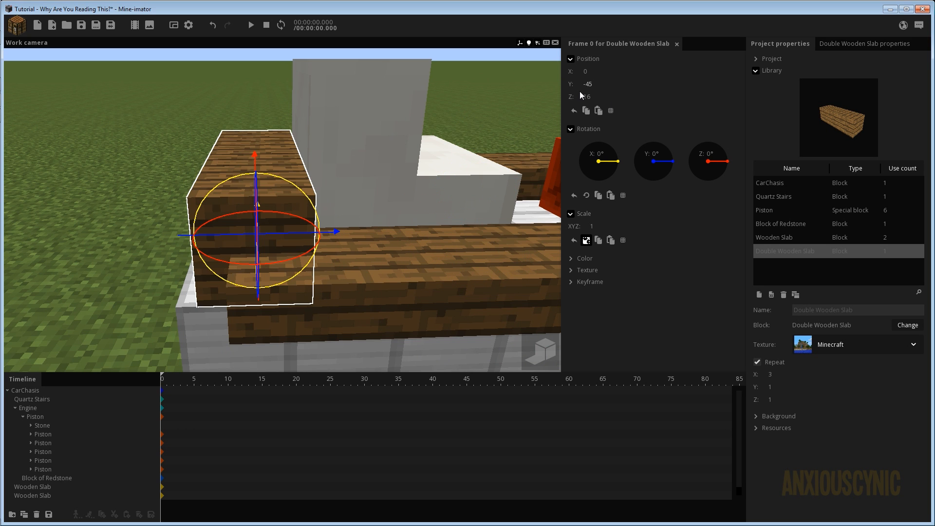
mouse_move(533, 103)
left_mouse_down()
mouse_move(507, 136)
mouse_move(531, 104)
left_mouse_up()
left_click(530, 92)
Examine the car from several sides to check the body panels, seat and engine on the chassis.
scroll(443, 144, "down", 10)
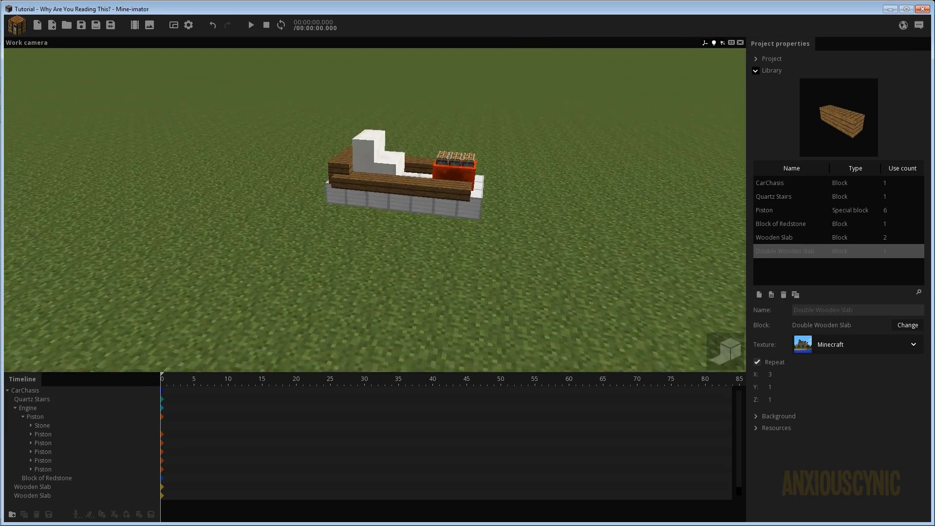
key("w")
right_click_drag(497, 192, 533, 151)
mouse_move(497, 192)
left_mouse_down()
mouse_move(389, 195)
mouse_move(487, 165)
mouse_move(506, 171)
mouse_move(490, 194)
left_mouse_up()
scroll(490, 194, "down", 3)
mouse_move(491, 193)
right_mouse_down()
mouse_move(484, 210)
mouse_move(477, 188)
right_mouse_up()
scroll(482, 206, "up", 3)
mouse_move(419, 188)
left_mouse_down()
mouse_move(321, 234)
mouse_move(419, 188)
left_mouse_up()
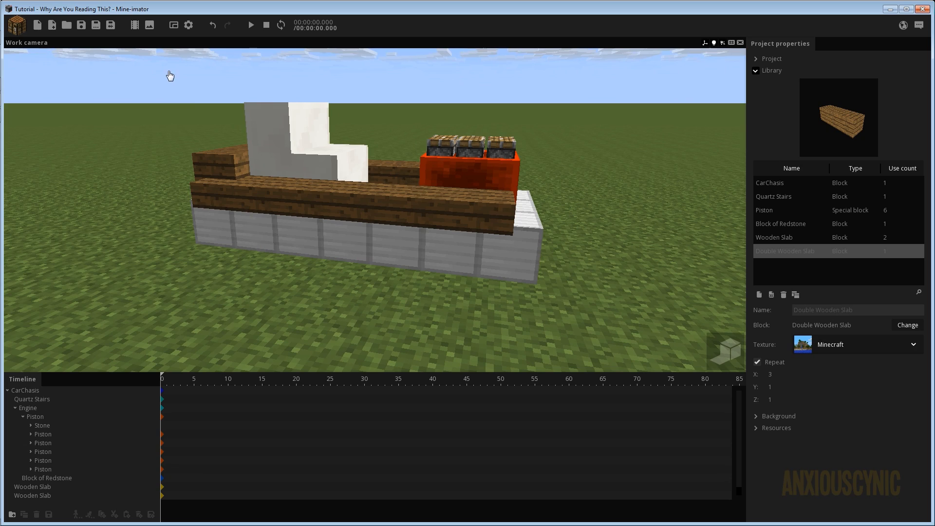
mouse_move(419, 189)
right_mouse_down()
mouse_move(471, 166)
mouse_move(441, 185)
mouse_move(447, 202)
mouse_move(418, 170)
right_mouse_up()
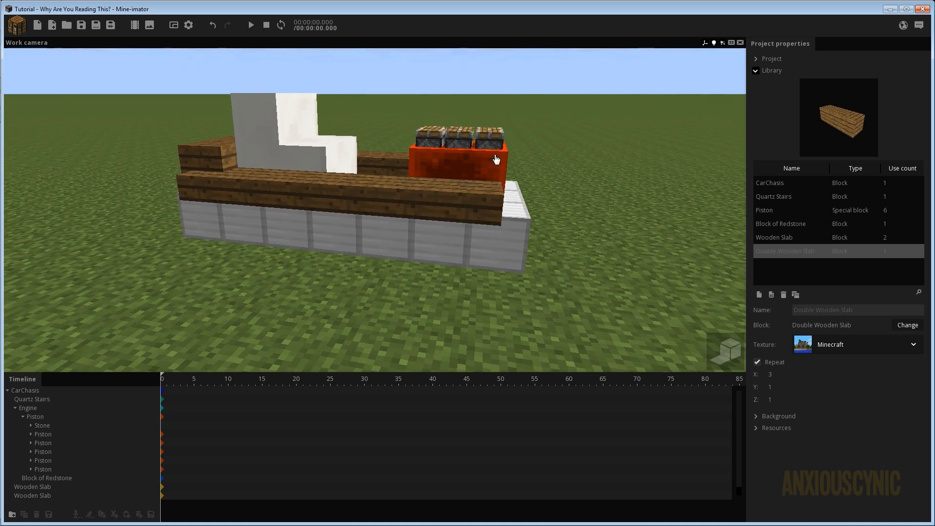
left_click_drag(496, 160, 508, 130)
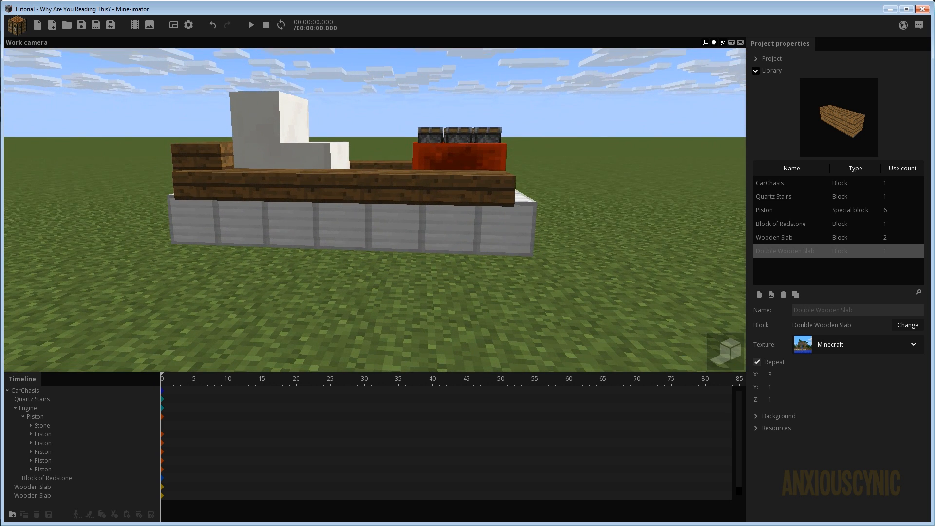
Create an Acacia Fence block with data value 0.
left_click(21, 30)
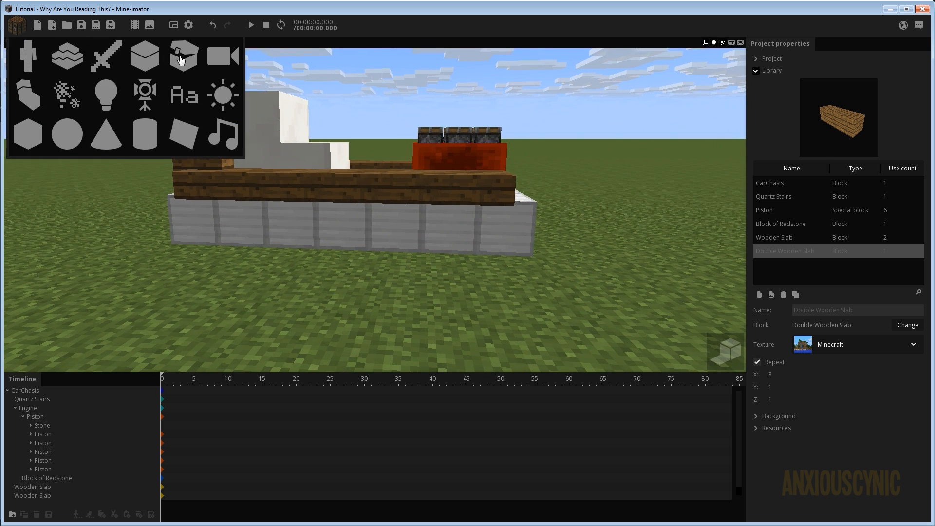
left_click(145, 57)
double_click(394, 241)
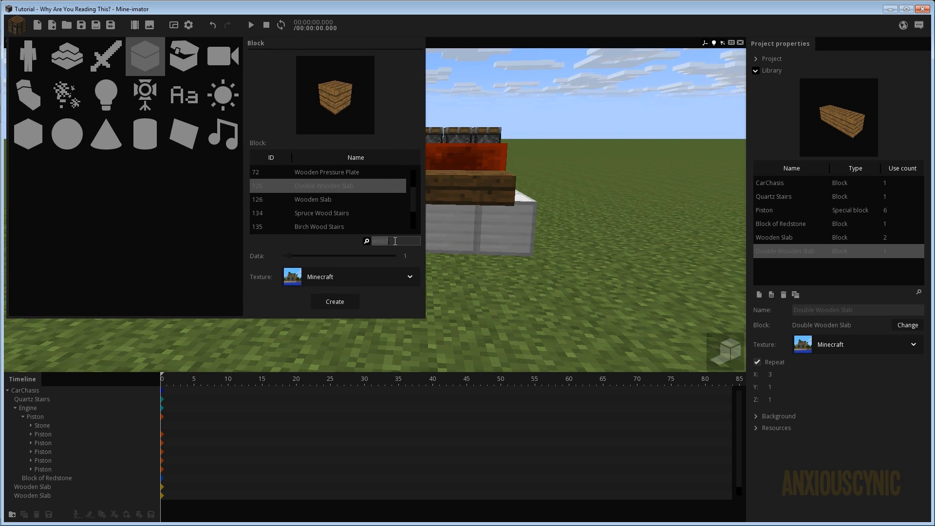
type("fen")
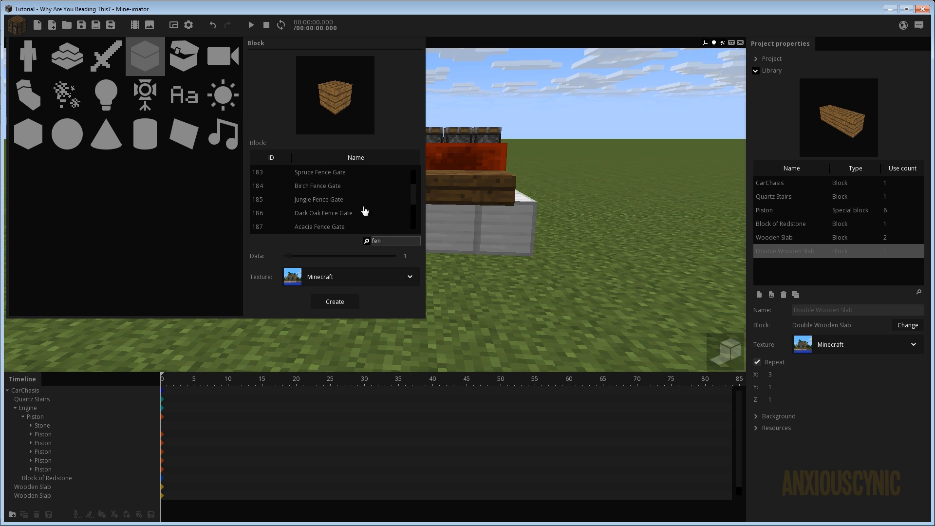
left_click(327, 178)
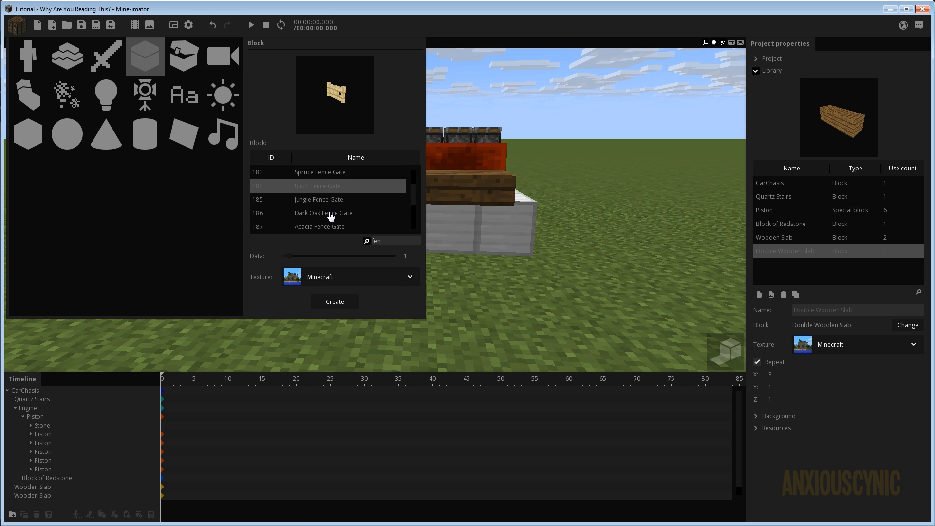
scroll(329, 214, "down", 3)
left_click(325, 204)
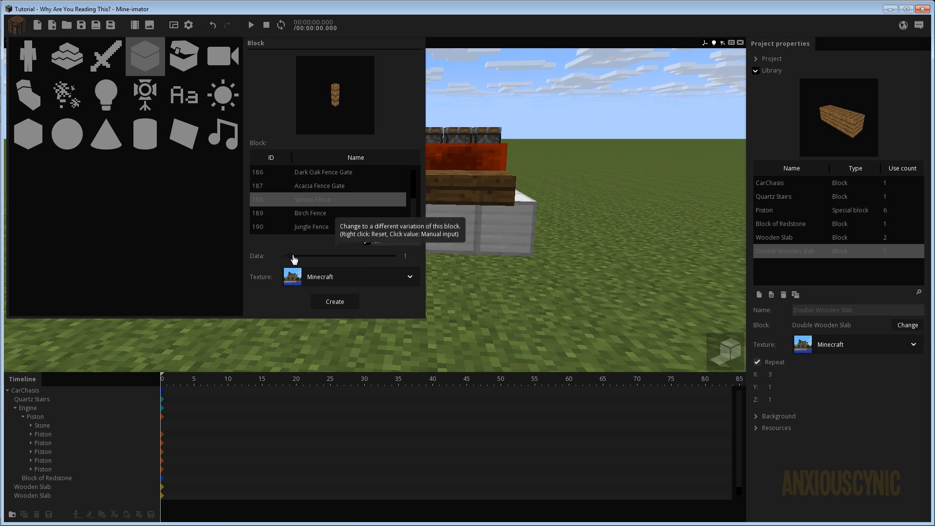
left_click_drag(294, 259, 310, 259)
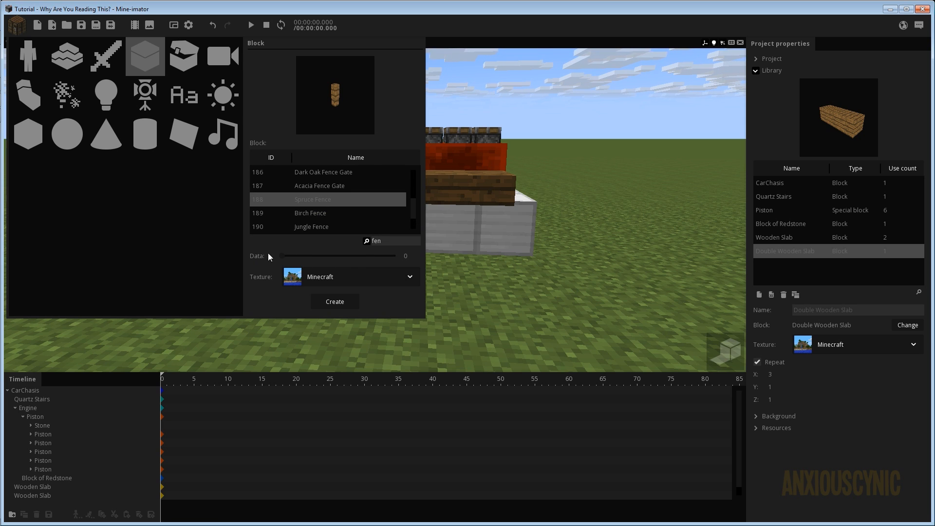
left_click(317, 223)
scroll(317, 217, "down", 2)
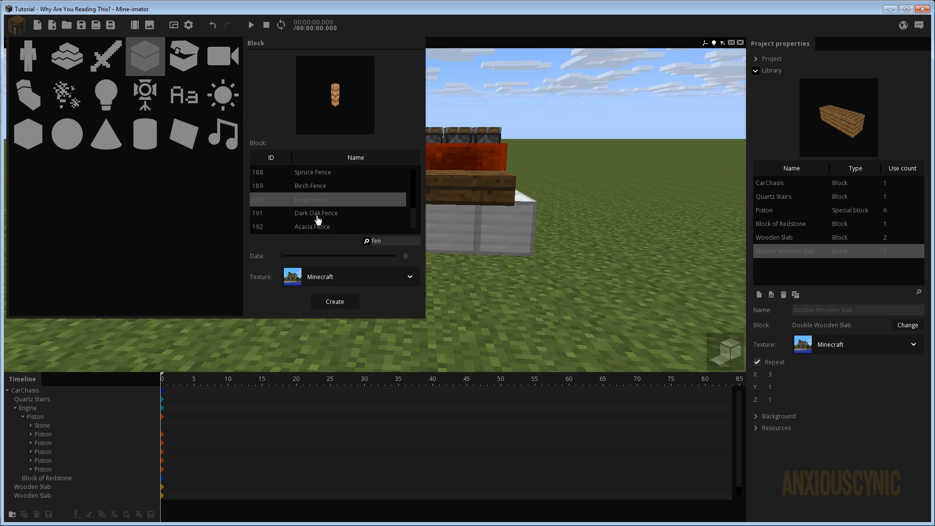
left_click(316, 222)
left_click(335, 301)
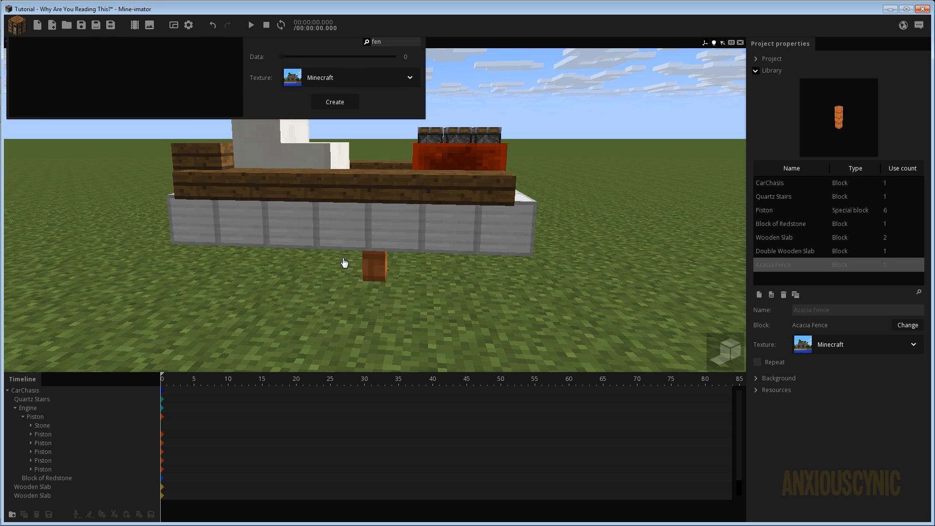
Parent the Acacia Fence to CarChasis and move it out beside the chassis to an X position of about -28.
left_click(373, 265)
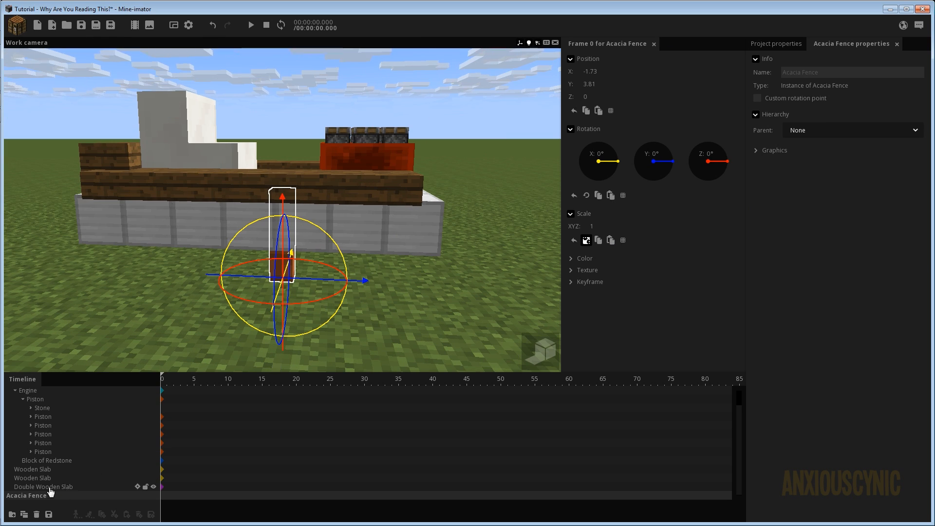
left_click_drag(30, 495, 38, 389)
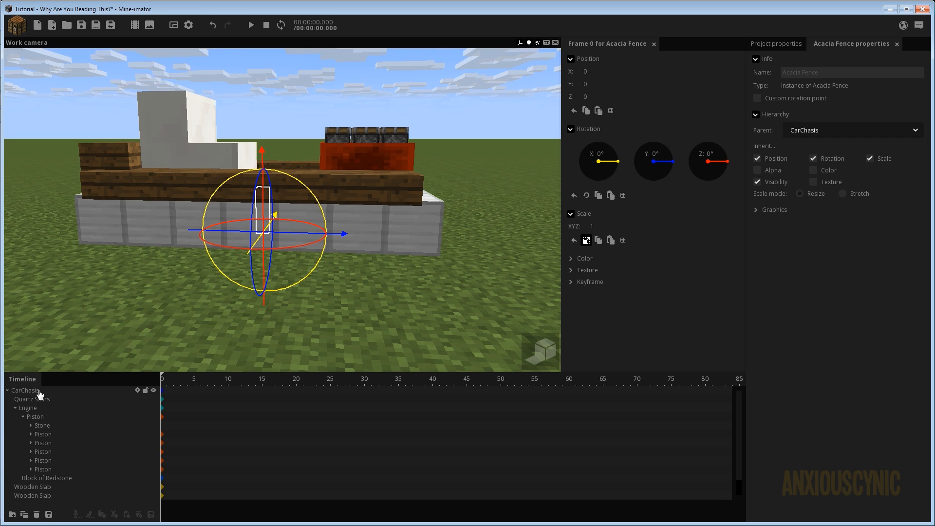
left_click_drag(409, 263, 222, 265)
left_click_drag(302, 269, 296, 250)
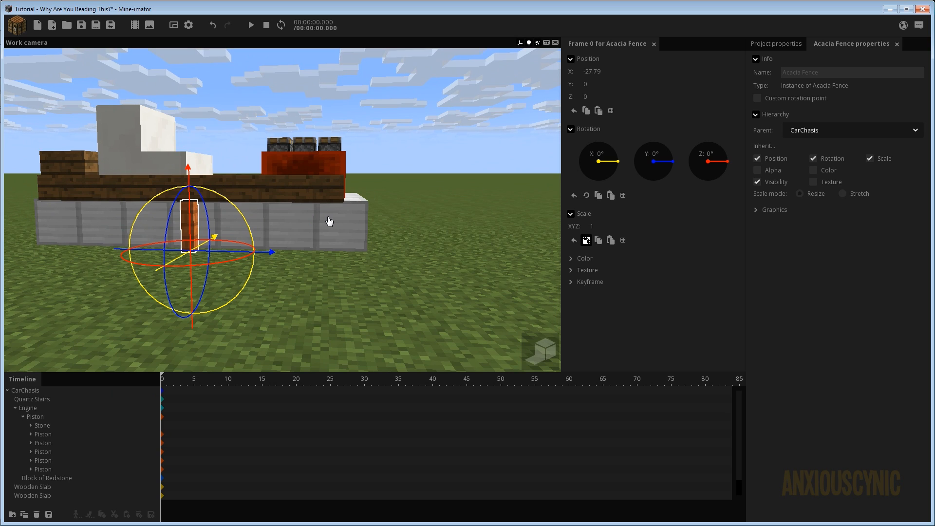
Turn off scale inheritance for the Acacia Fence.
left_click_drag(298, 221, 418, 219)
left_click_drag(318, 192, 342, 192)
right_click_drag(342, 192, 317, 200)
left_click_drag(342, 191, 310, 198)
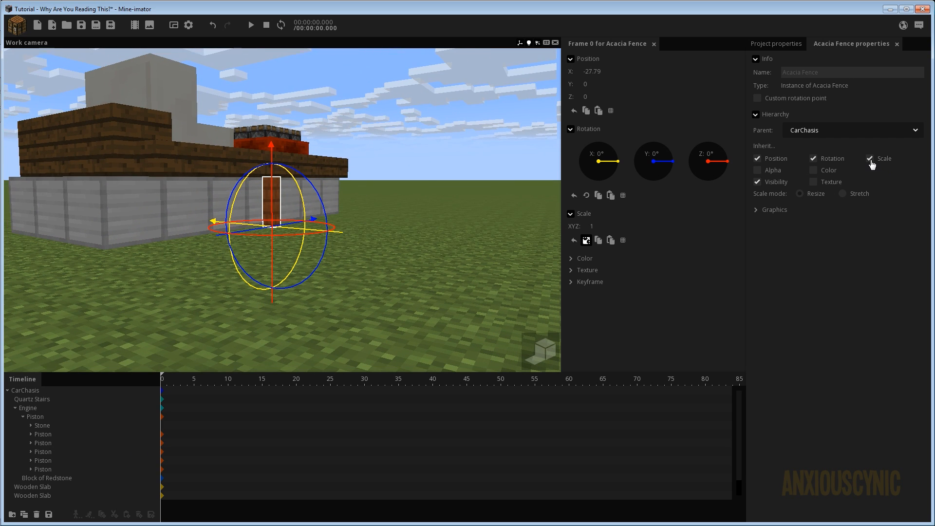
left_click(870, 160)
Rotate the Acacia Fence to about -128° on X and move it to about Y -27 and Z 9.7.
left_click_drag(396, 173, 258, 219)
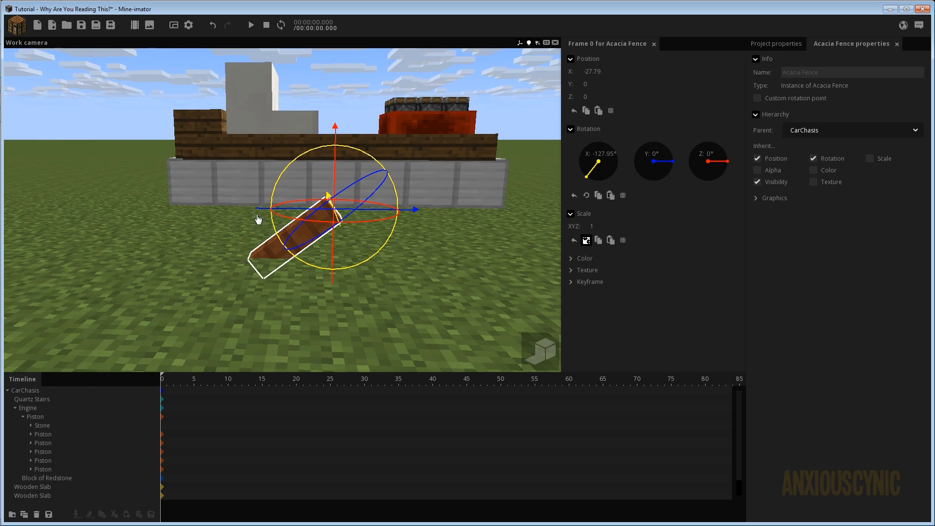
left_click_drag(333, 243, 333, 214)
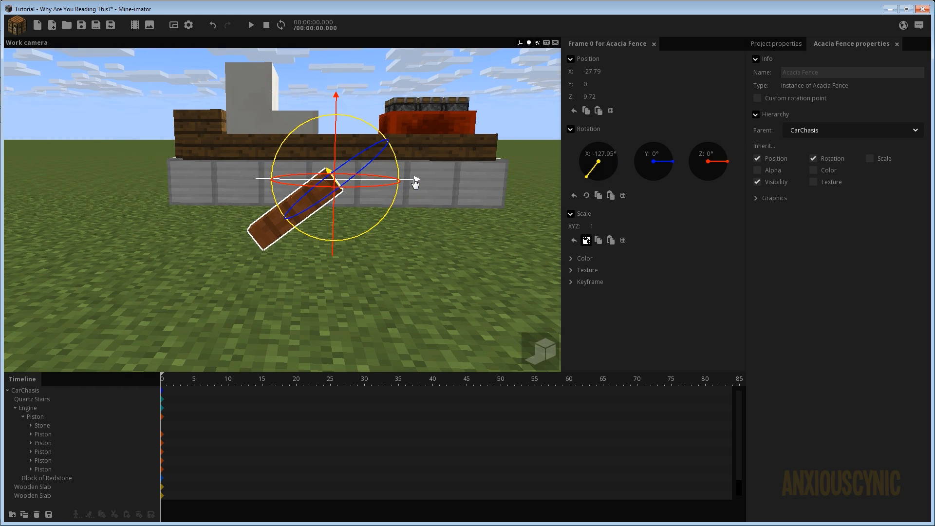
left_click_drag(415, 182, 334, 179)
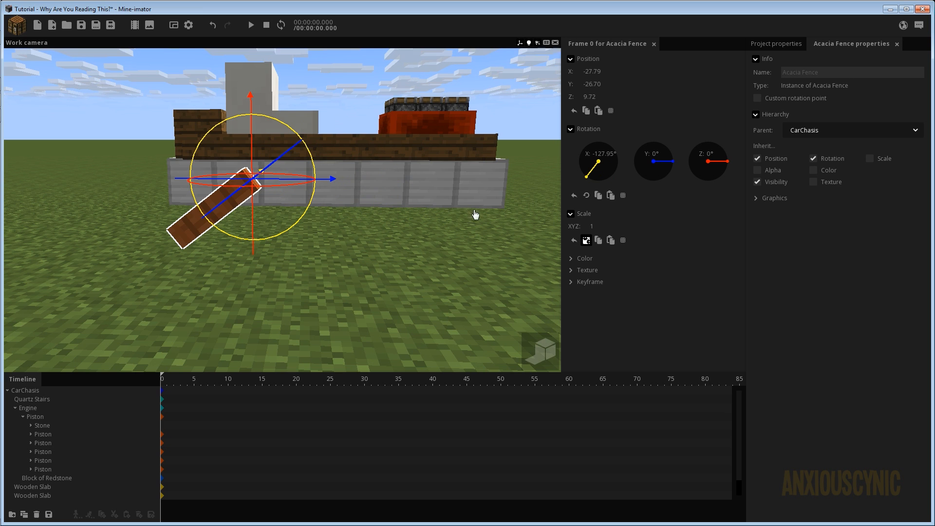
Set the Acacia Fence's uniform scale to 0.74 and save the project.
left_click_drag(601, 228, 598, 228)
left_click(601, 229)
type(".74")
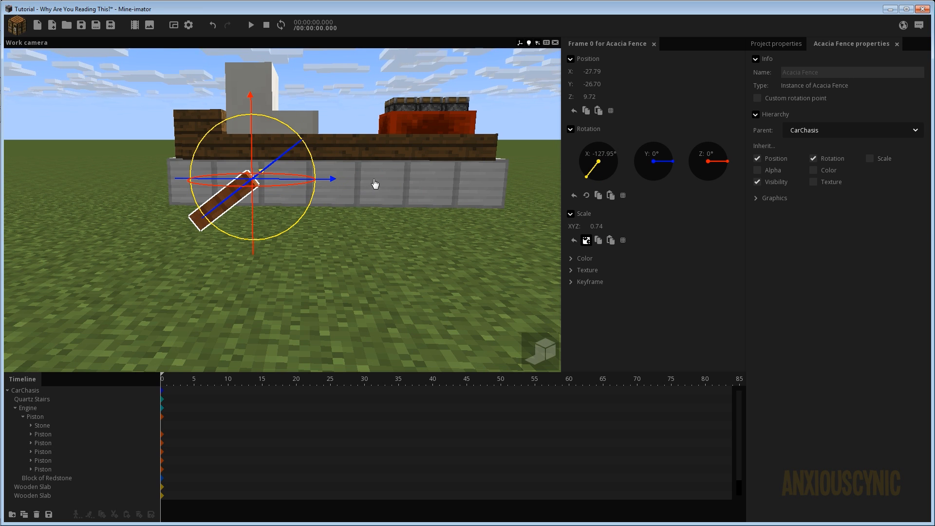
middle_click_drag(374, 183, 374, 182)
key("ctrl+s")
Move the Acacia Fence toward the rear of the chassis to a Y position of about -40 and set its Z position to 8.
left_click_drag(374, 181, 401, 170)
middle_click_drag(402, 175, 418, 195)
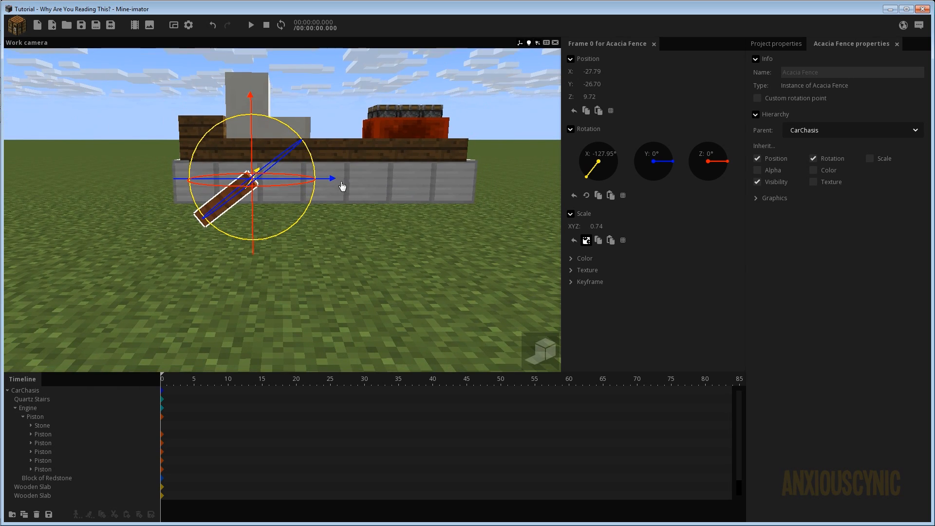
left_click_drag(339, 181, 320, 201)
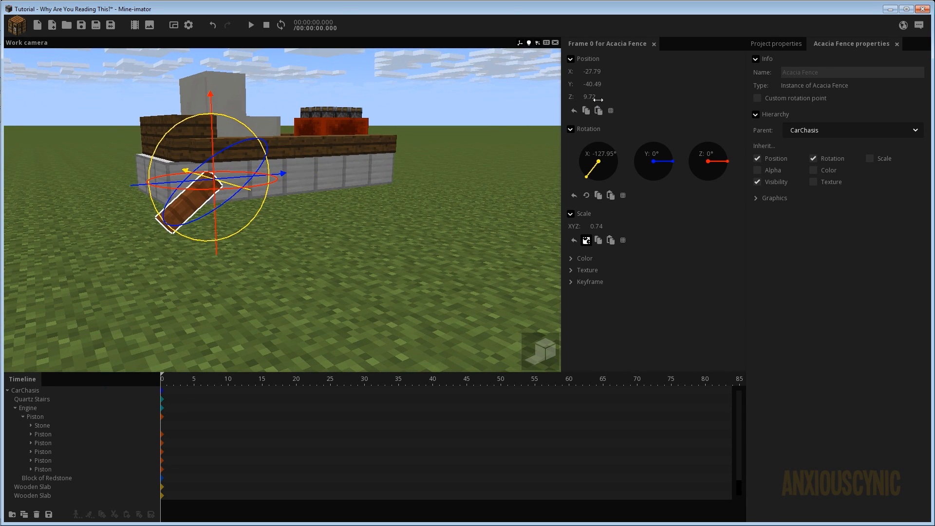
type("9")
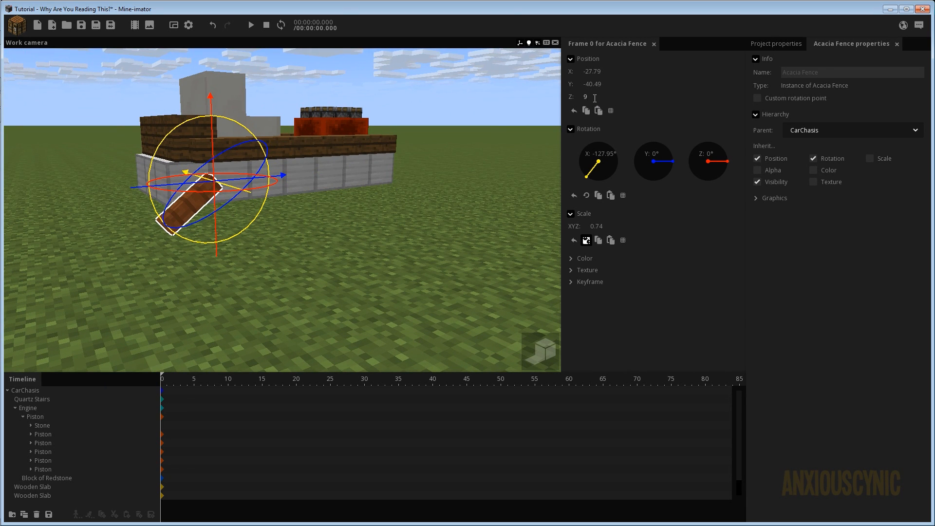
left_click_drag(396, 207, 364, 194)
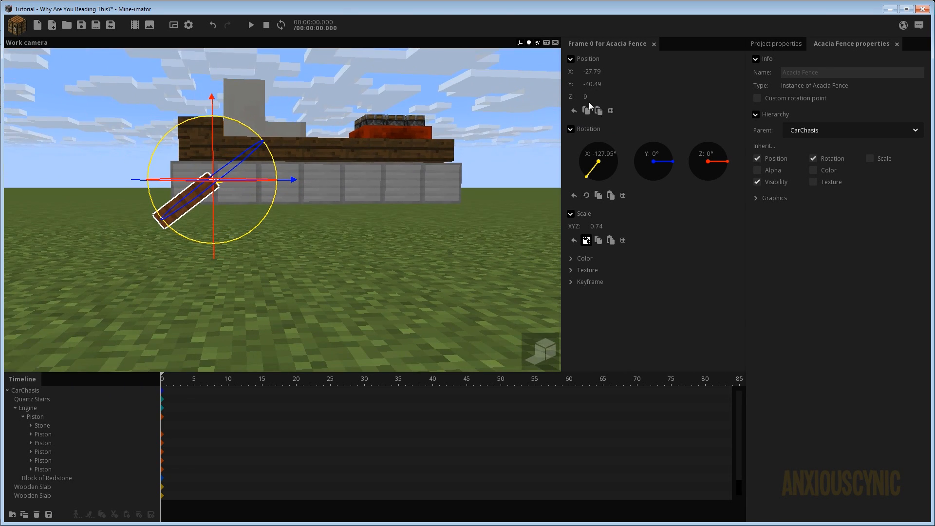
left_click(590, 97)
type("8")
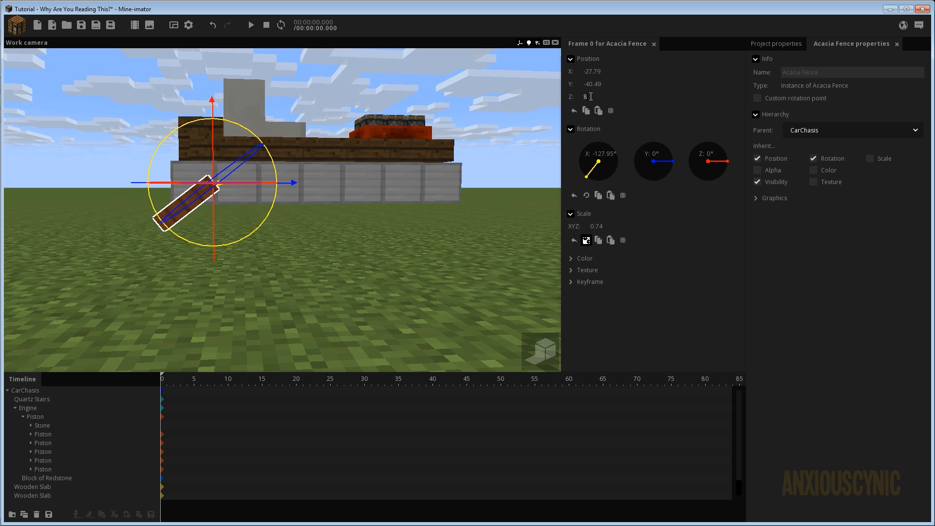
Set the Acacia Fence's X position to -27 and save the project.
left_click_drag(363, 189, 385, 218)
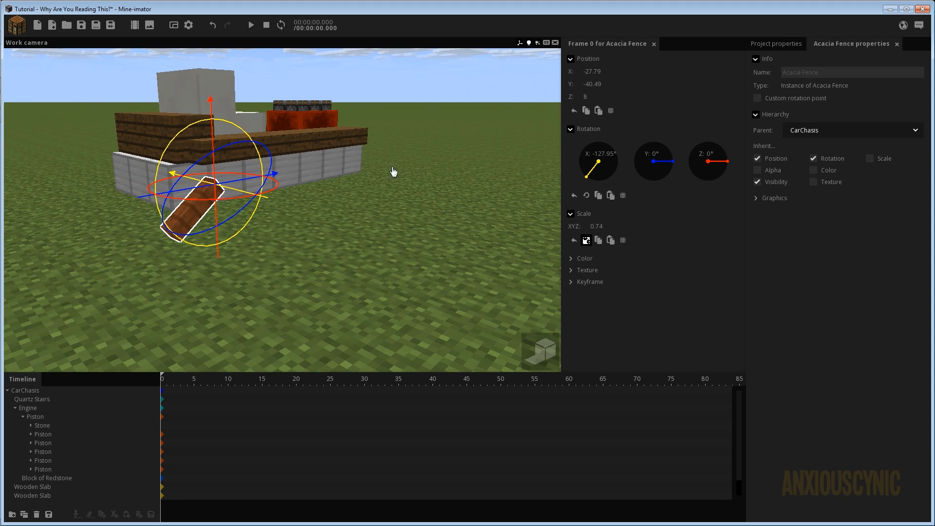
left_click_drag(393, 172, 284, 188)
scroll(342, 183, "up", 4)
type("-27")
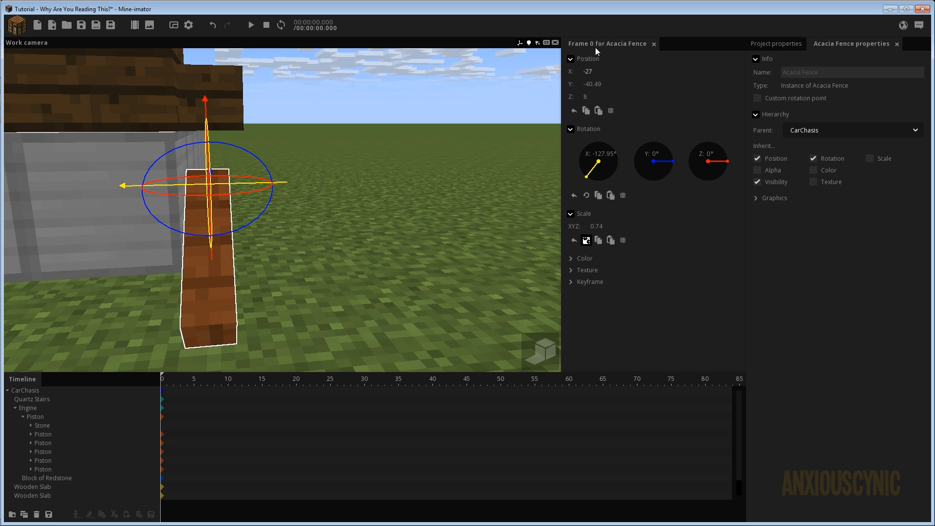
left_click_drag(345, 184, 348, 189)
key("ctrl+s")
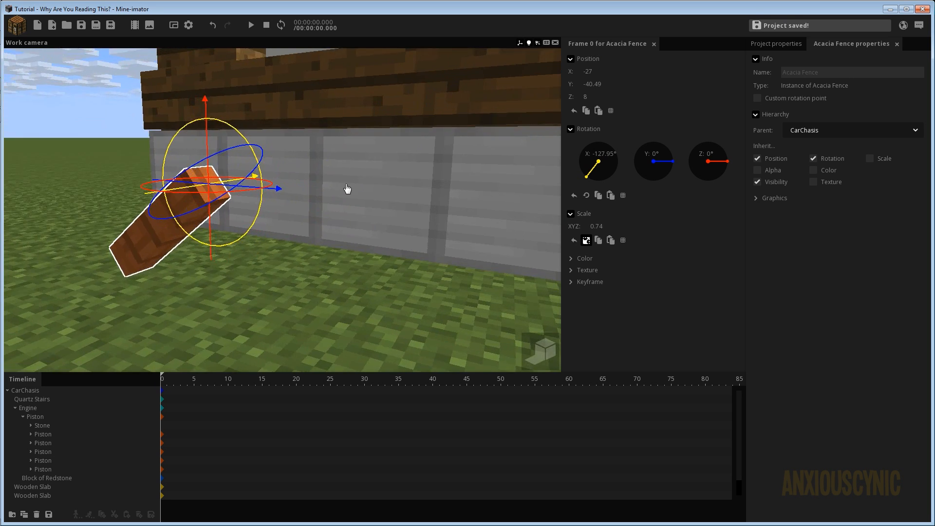
Tilt the Acacia Fence to about -122° on X and set its Y position to -40.
scroll(348, 188, "down", 3)
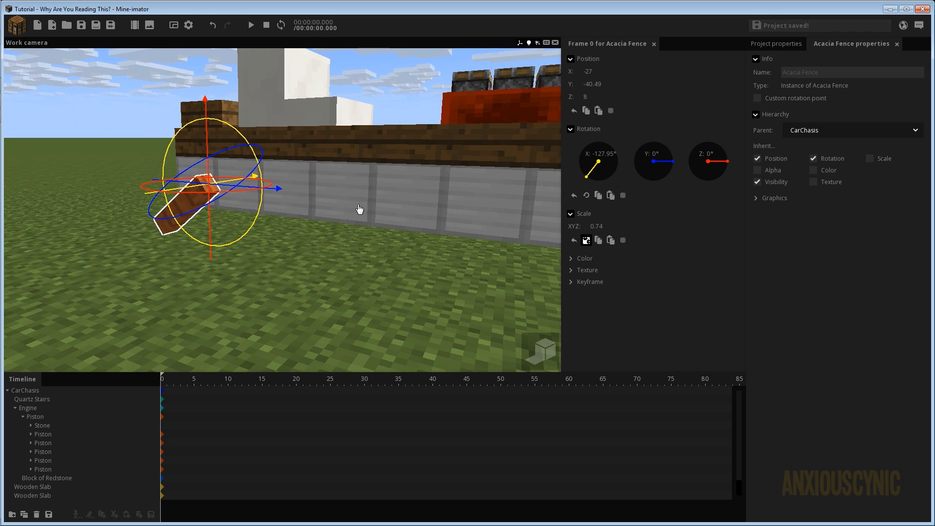
scroll(359, 209, "down", 3)
left_click_drag(227, 126, 241, 132)
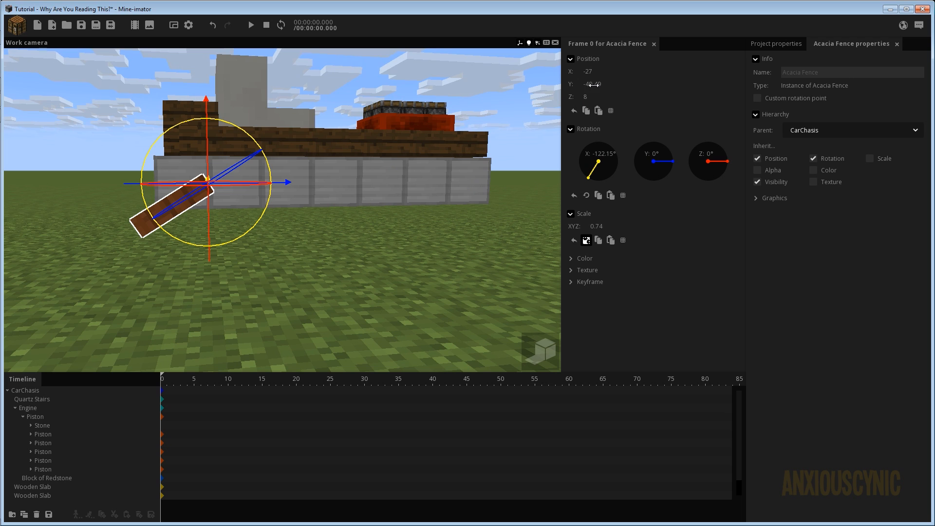
left_click(593, 84)
type("-40")
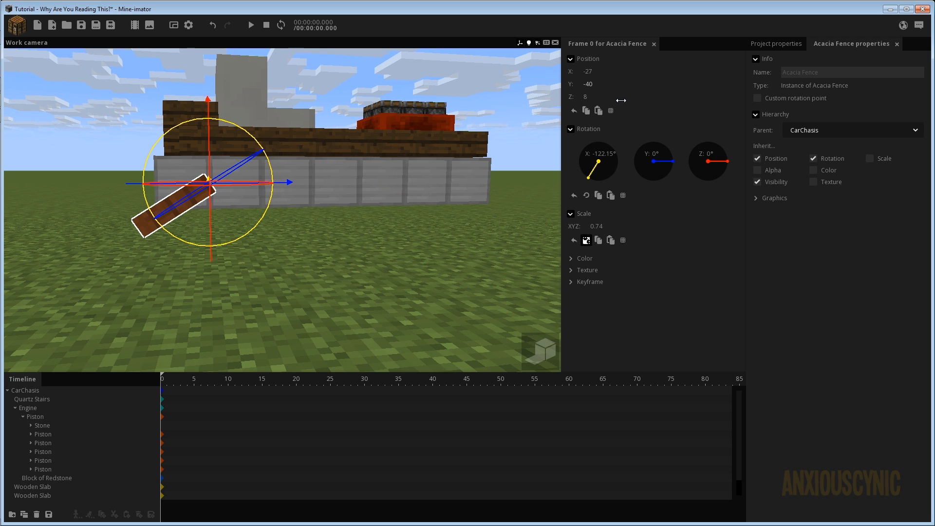
key("BackSpace")
type("1")
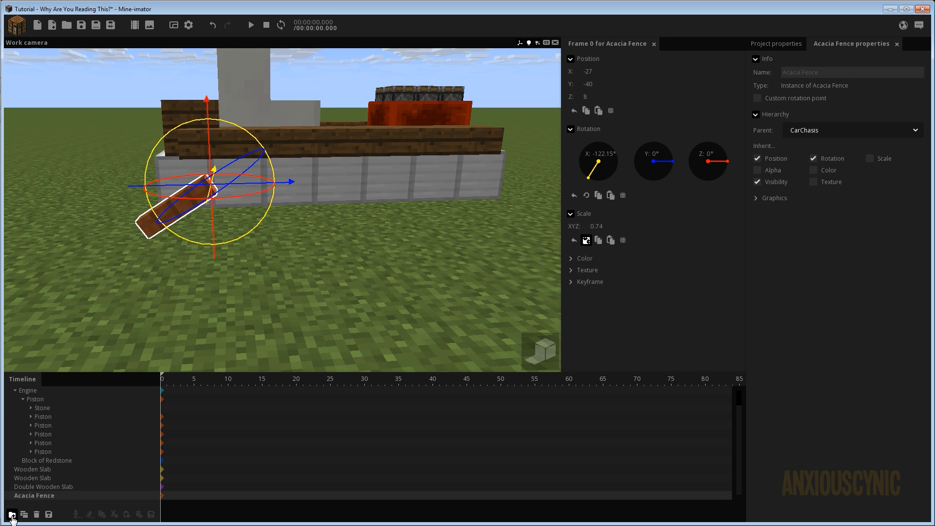
Create a folder for the Acacia Fence under CarChasis, name it Wheels Shocks and expand it.
left_click(12, 514)
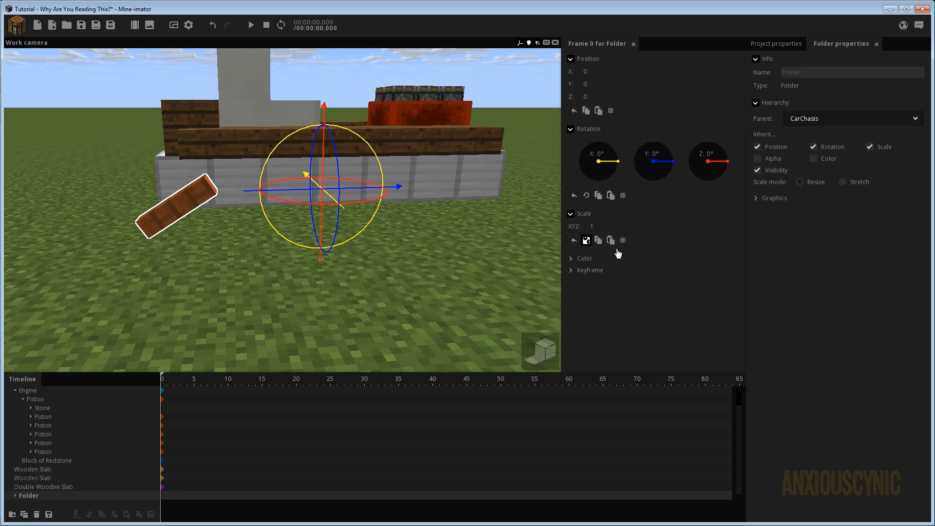
left_click(805, 73)
type("Wheels Shocks")
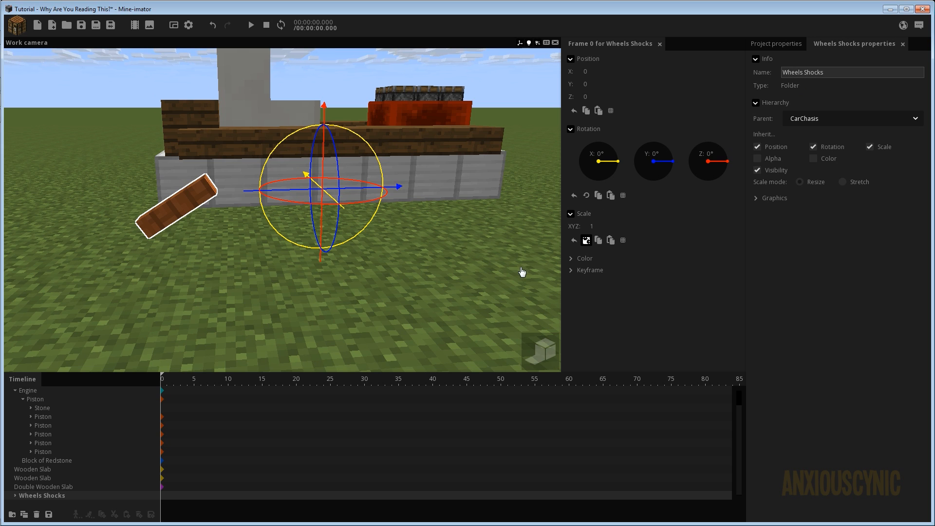
left_click(17, 496)
Duplicate the Acacia Fence inside Wheels Shocks and set the copy's X position to 27 on the opposite side of the chassis.
left_click(37, 501)
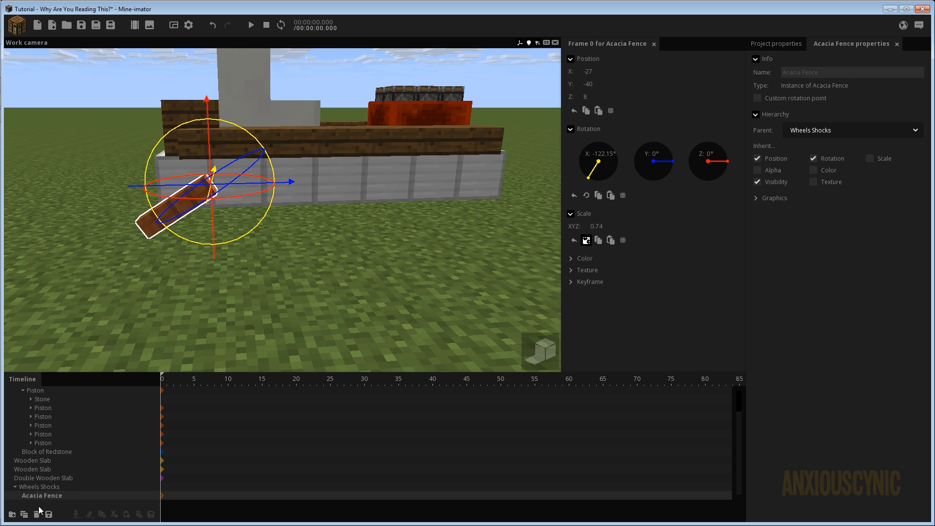
left_click(24, 514)
left_click_drag(243, 311, 404, 307)
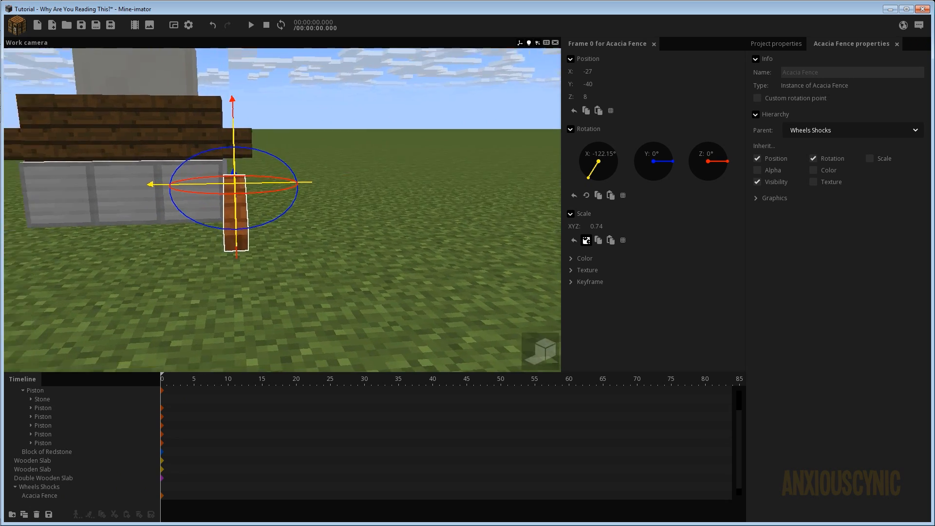
right_click_drag(404, 307, 389, 292)
left_click_drag(299, 221, 300, 214)
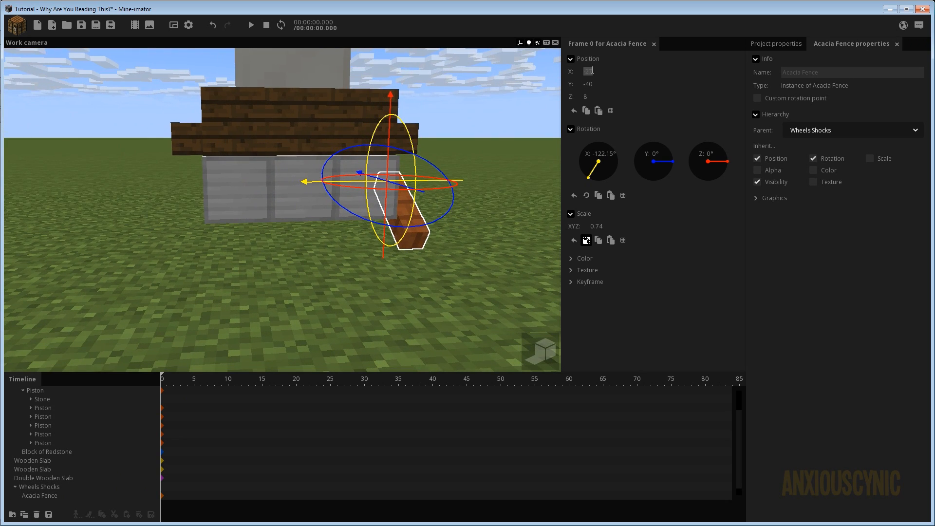
type("27")
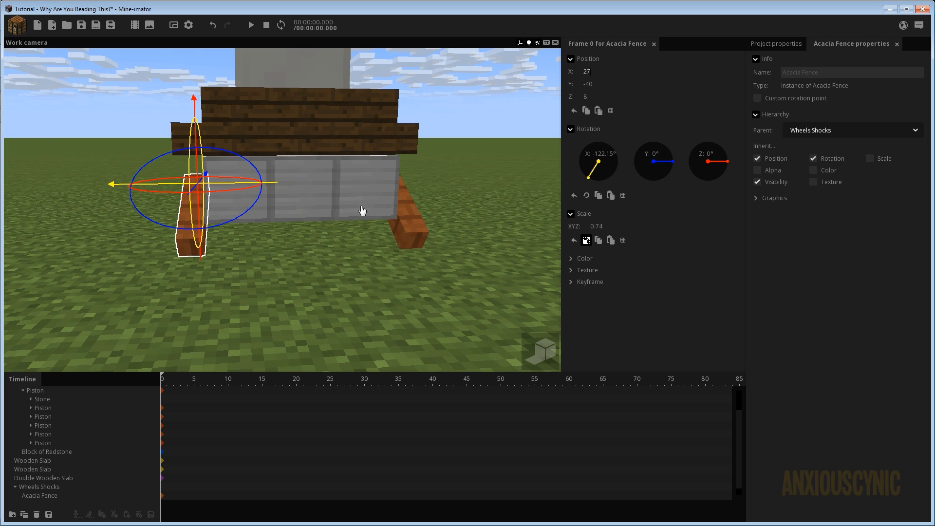
Duplicate both rear Acacia Fences and set the copies' Y position to 40 at the engine end of the chassis.
left_click(51, 486)
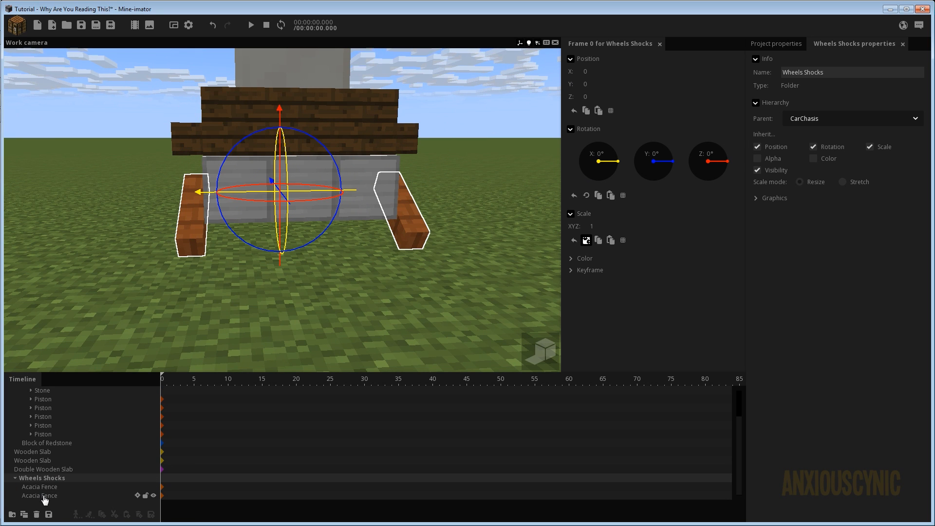
left_click(43, 496)
left_click(47, 487, "shift")
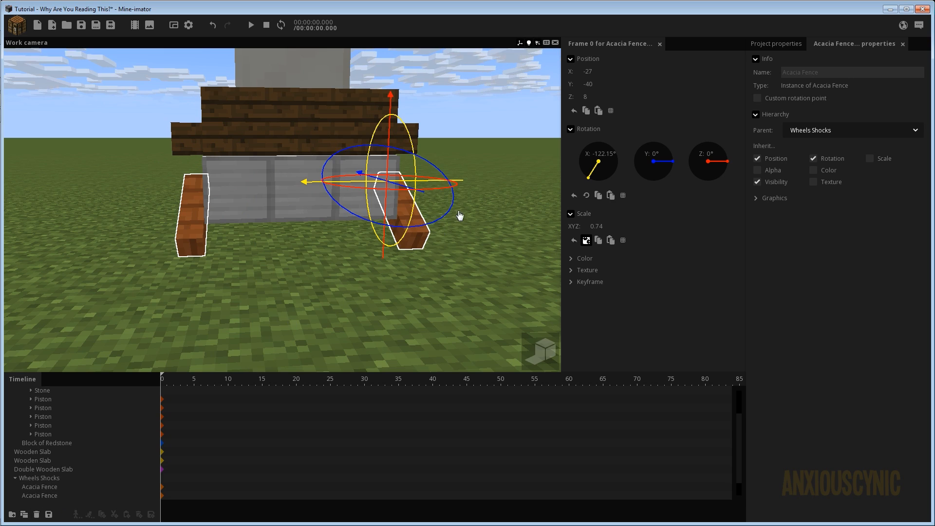
left_click_drag(475, 223, 459, 235)
right_click_drag(459, 235, 459, 250)
mouse_move(459, 250)
left_mouse_down()
mouse_move(441, 250)
mouse_move(458, 241)
left_mouse_up()
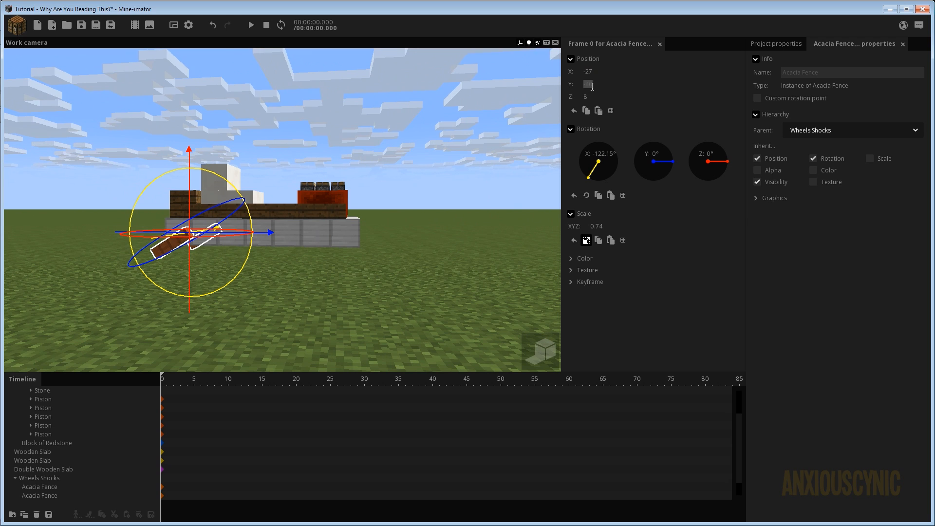
type("40")
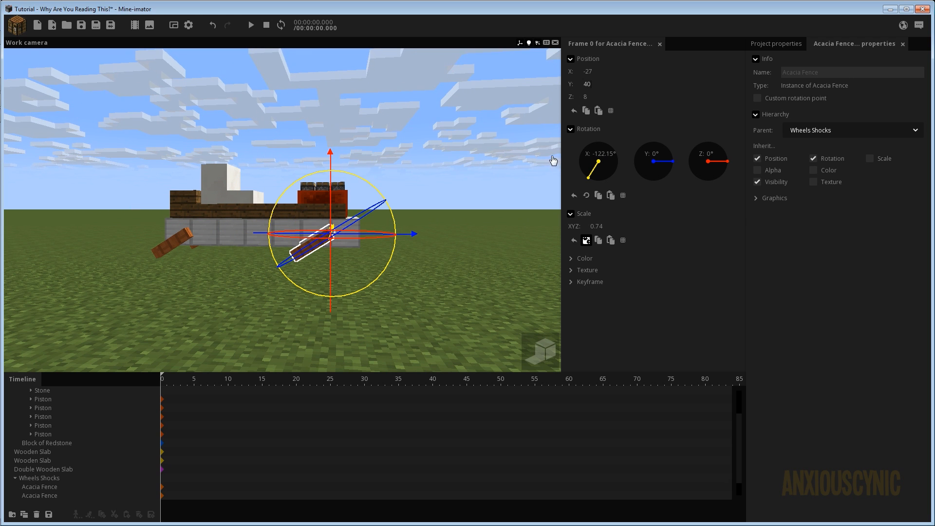
Reset the front fence pair's X rotation and tilt the pair the opposite way to about 118°.
right_click(598, 163)
left_click_drag(368, 181, 386, 315)
Set the X rotation of both rear Acacia Fences to -122°.
left_click(166, 231)
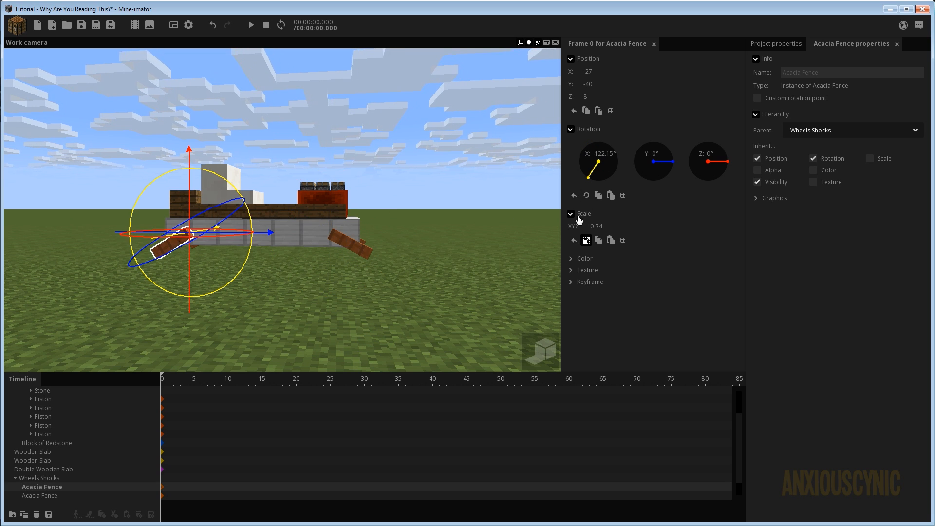
left_click(602, 153)
left_click_drag(267, 298, 22, 288)
left_click(85, 255, "shift")
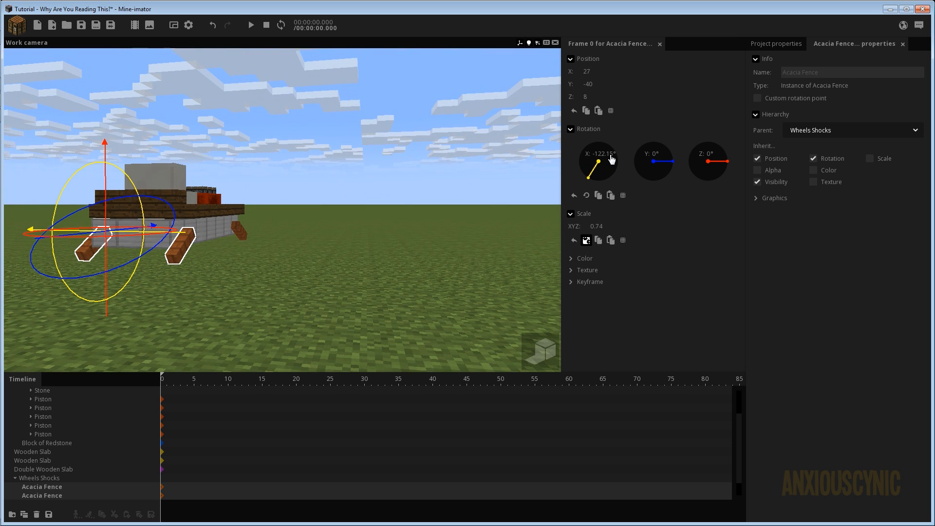
left_click_drag(611, 159, 600, 169)
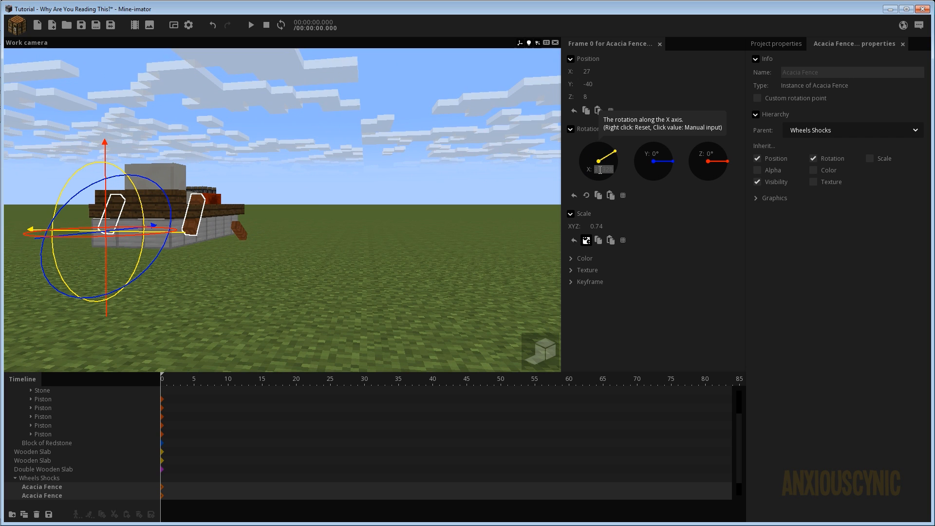
type("-122")
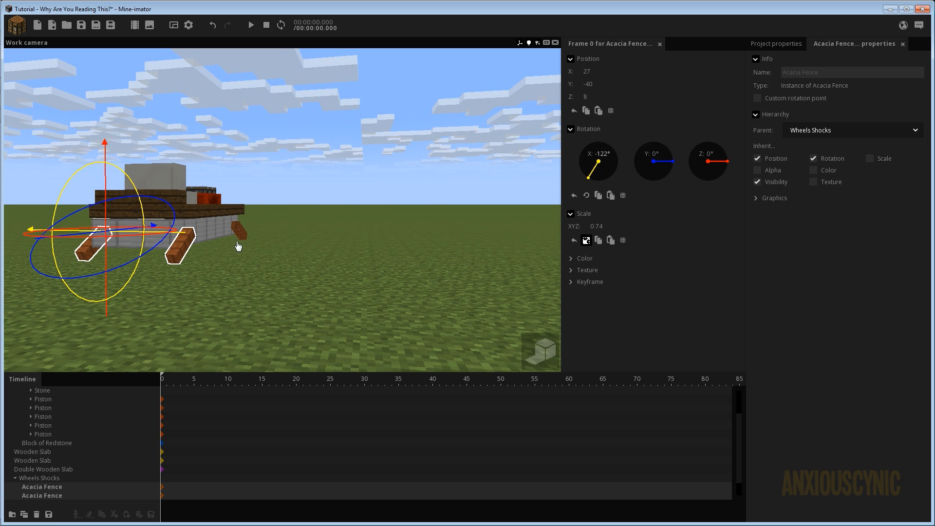
Select the front Acacia Fences on both sides of the chassis.
left_click(240, 231)
left_click_drag(337, 211, 370, 234)
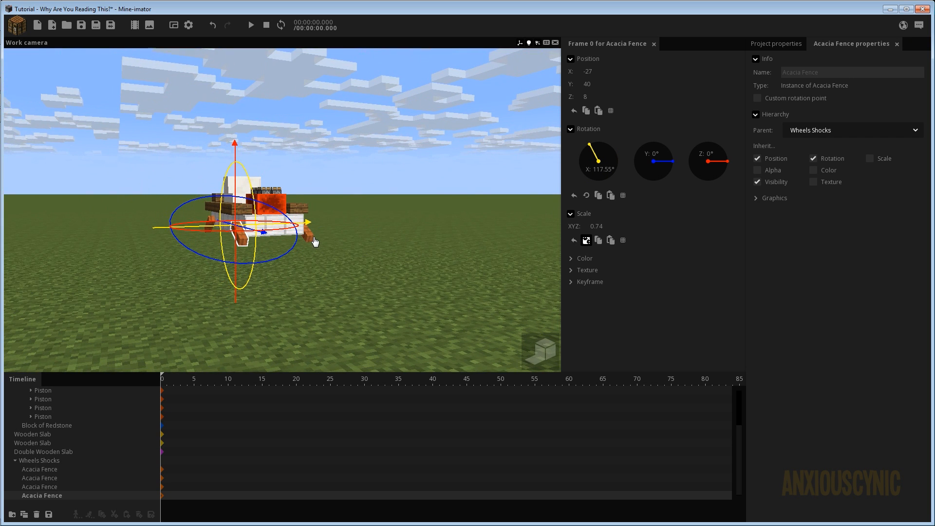
left_click(314, 242)
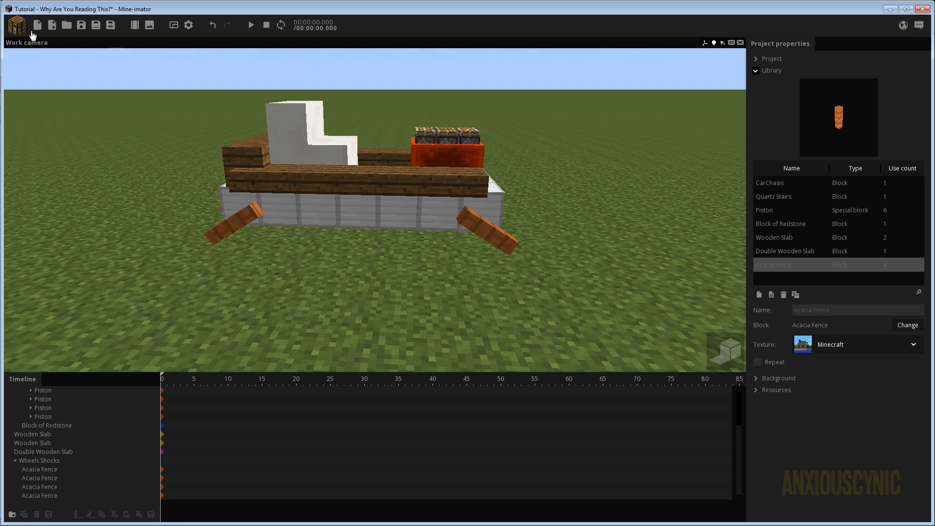
Create a new item object in the scene using the default diamond sword.
left_click(19, 28)
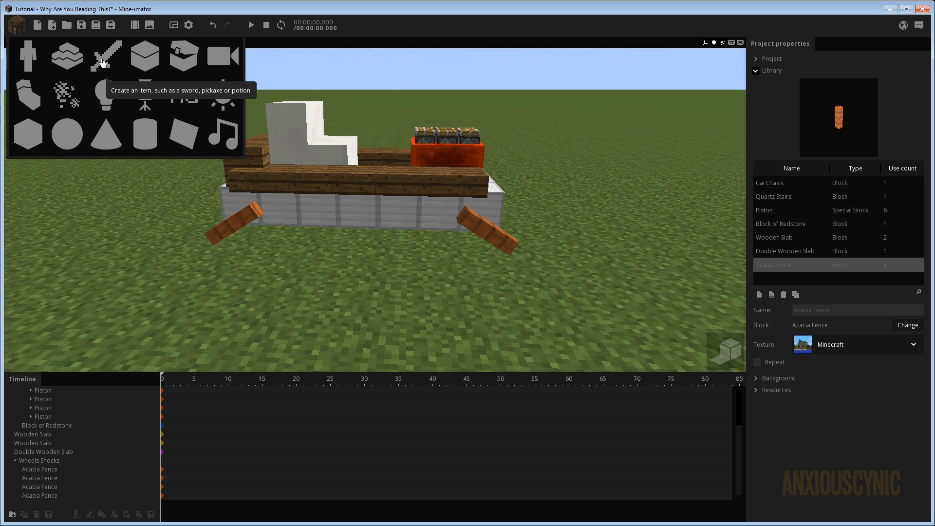
left_click(102, 62)
double_click(347, 240)
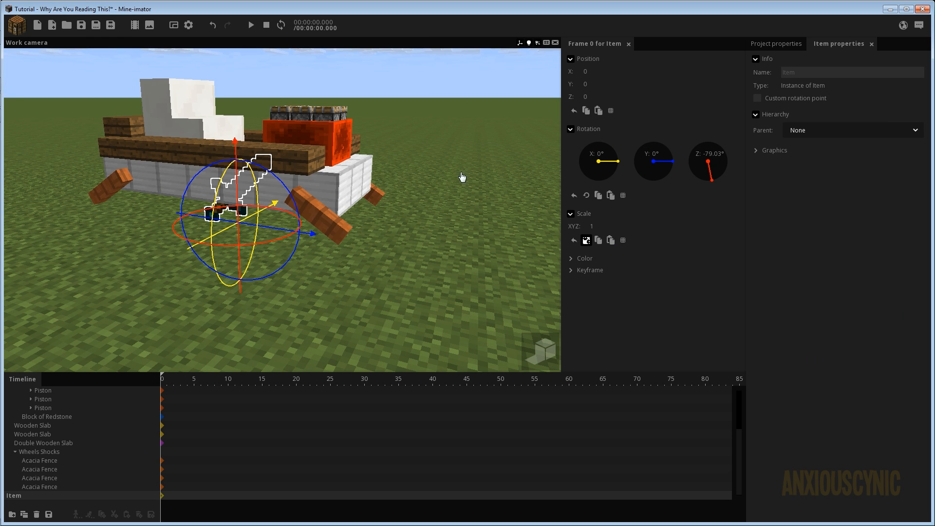
Rename the new item in the project library as Wheel.
left_click(777, 44)
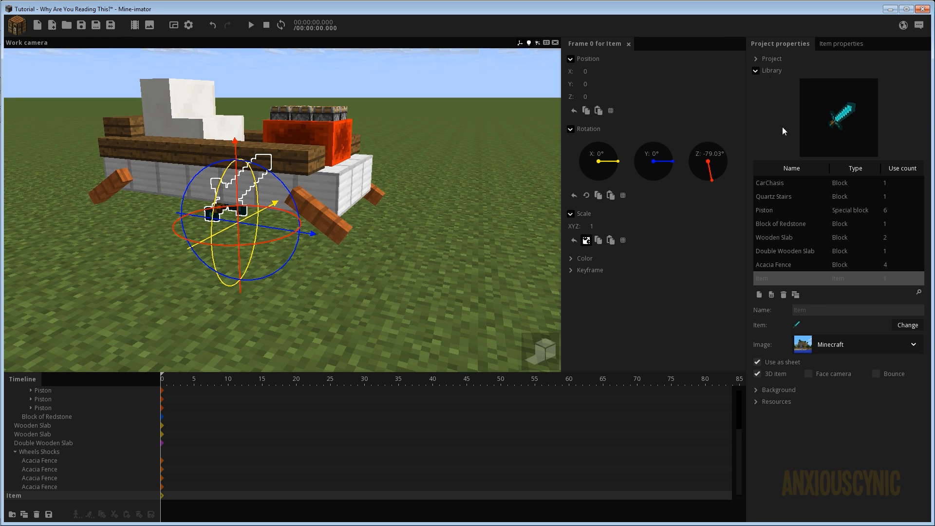
left_click(793, 210)
left_click(786, 281)
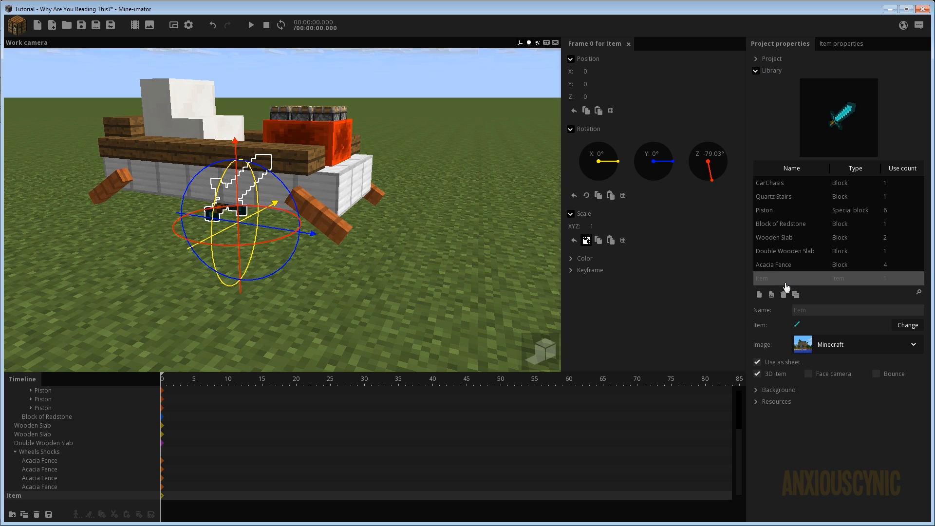
left_click(829, 310)
type("Wheel")
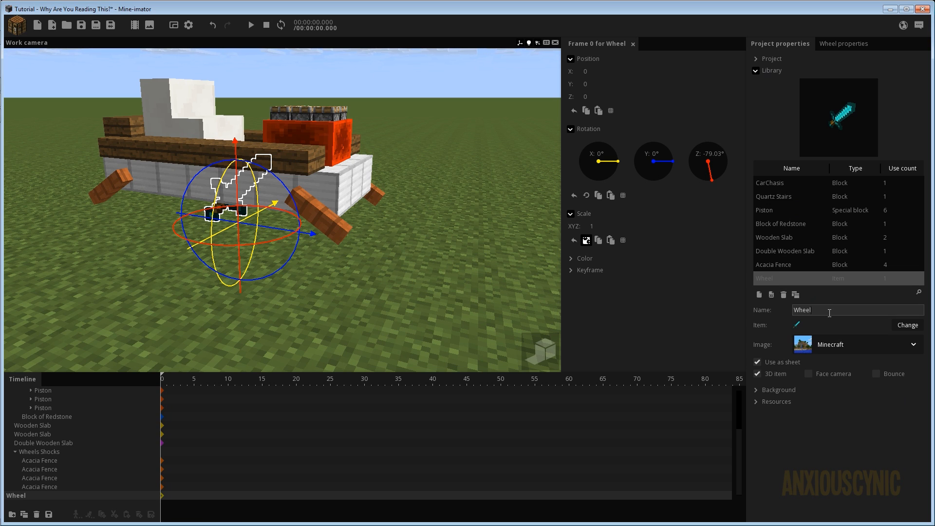
left_click(822, 282)
left_click(822, 281)
Load rail_normal_turned as the Wheel item's image and turn off using it as a sheet.
left_click(901, 344)
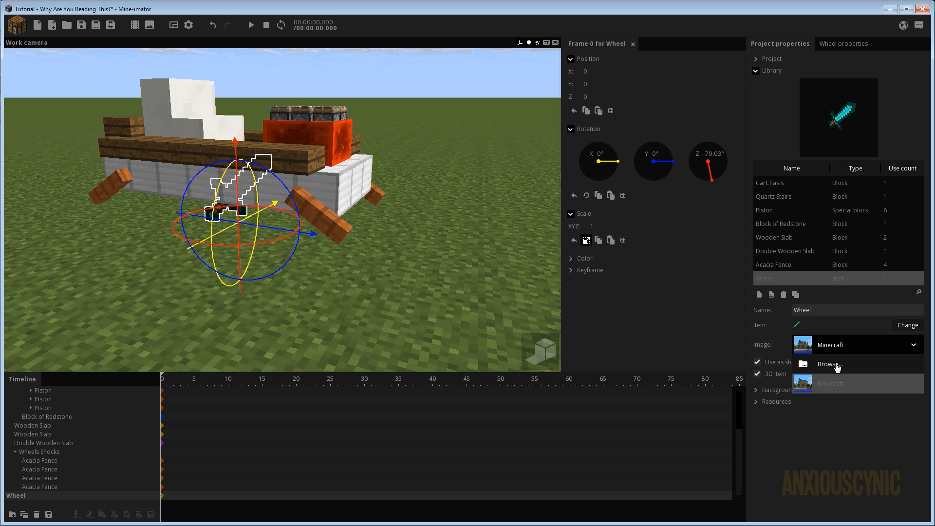
left_click(836, 365)
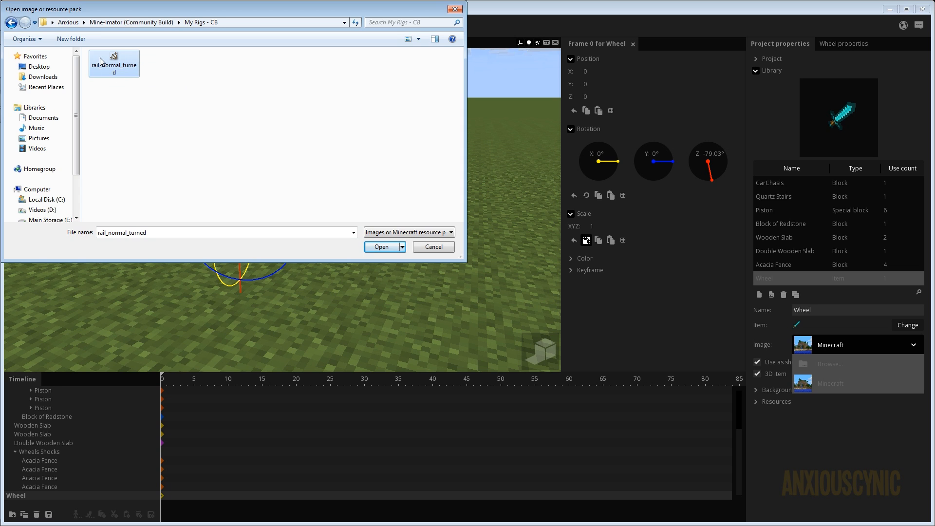
left_click(378, 247)
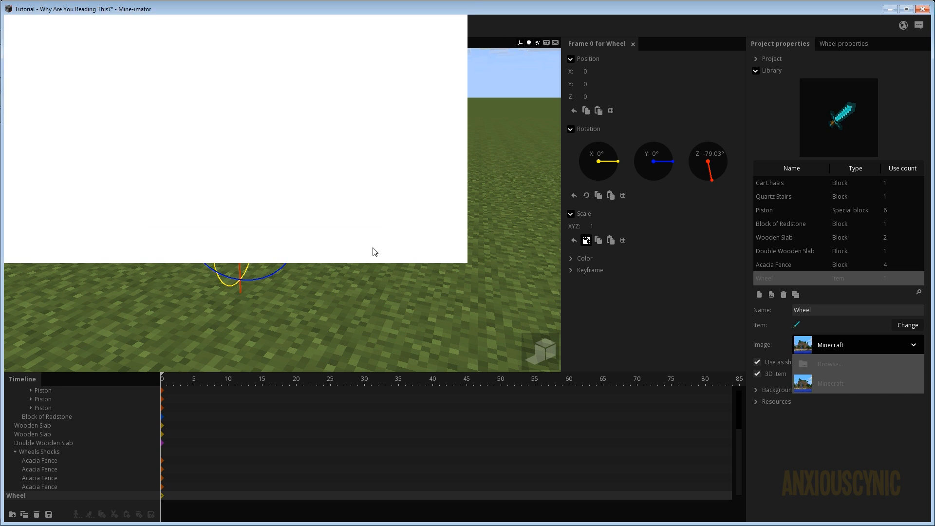
right_click_drag(394, 262, 409, 187)
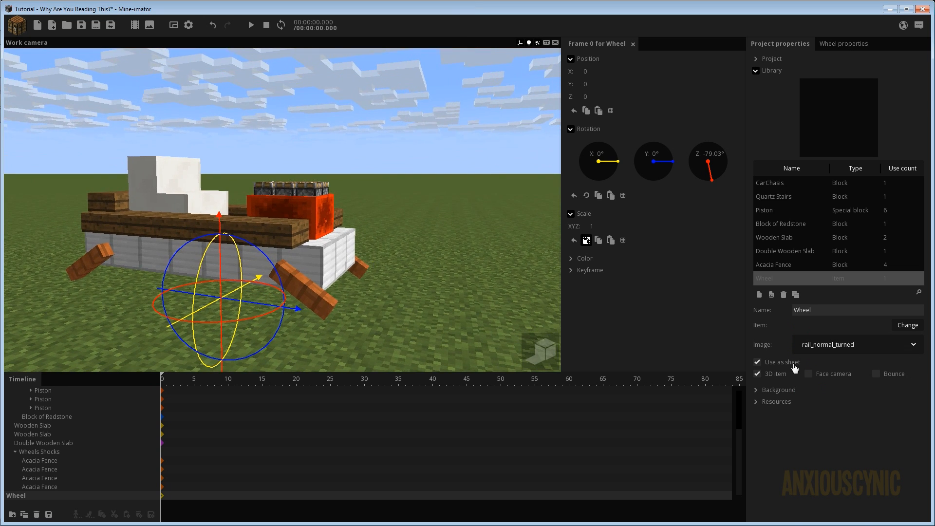
left_click(758, 363)
Move the Wheel forward of the chassis to a Y position of about 45.7 and save the project.
left_click_drag(330, 280, 521, 312)
mouse_move(392, 248)
left_mouse_down()
mouse_move(357, 238)
mouse_move(391, 249)
mouse_move(390, 258)
left_mouse_up()
scroll(356, 239, "up", 3)
scroll(357, 238, "down", 3)
scroll(390, 259, "up", 2)
key("ctrl+s")
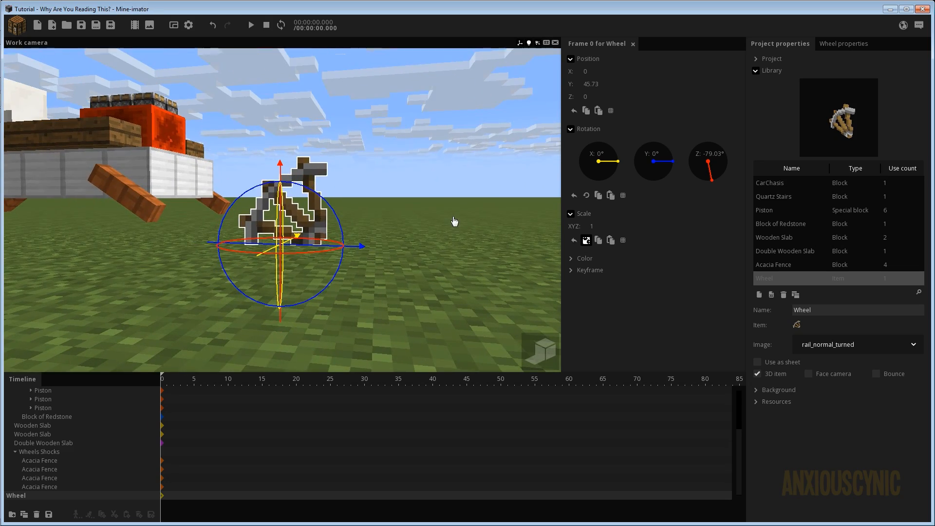
Reset the Wheel's Z rotation to 0°.
right_click(701, 164)
left_click_drag(405, 217, 287, 227)
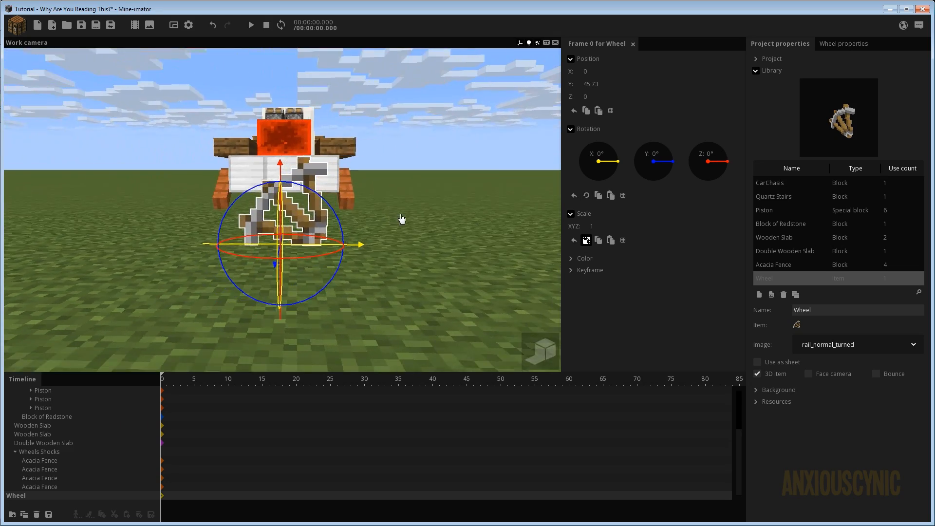
scroll(403, 231, "down", 2)
right_click_drag(402, 227, 391, 219)
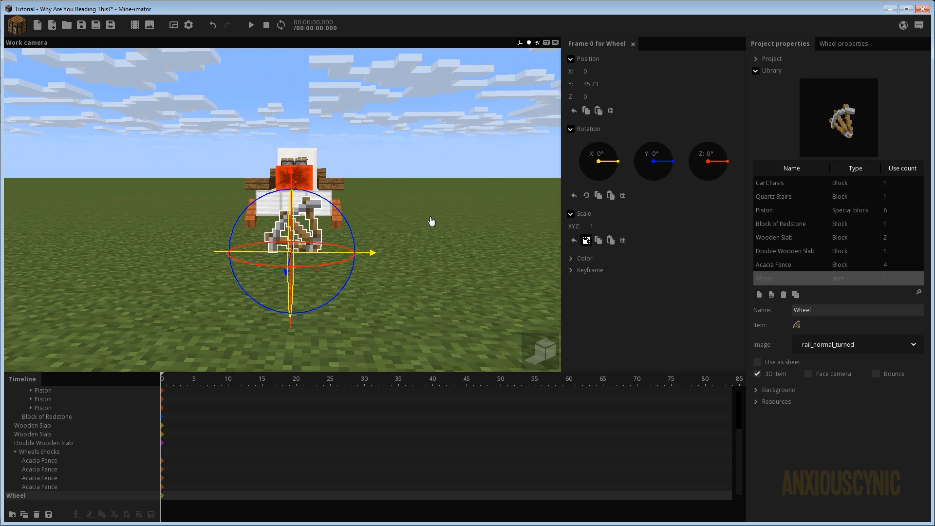
Raise the Wheel above the car to a Z position of about 55.
left_click_drag(296, 189, 314, 76)
right_click_drag(363, 132, 401, 221)
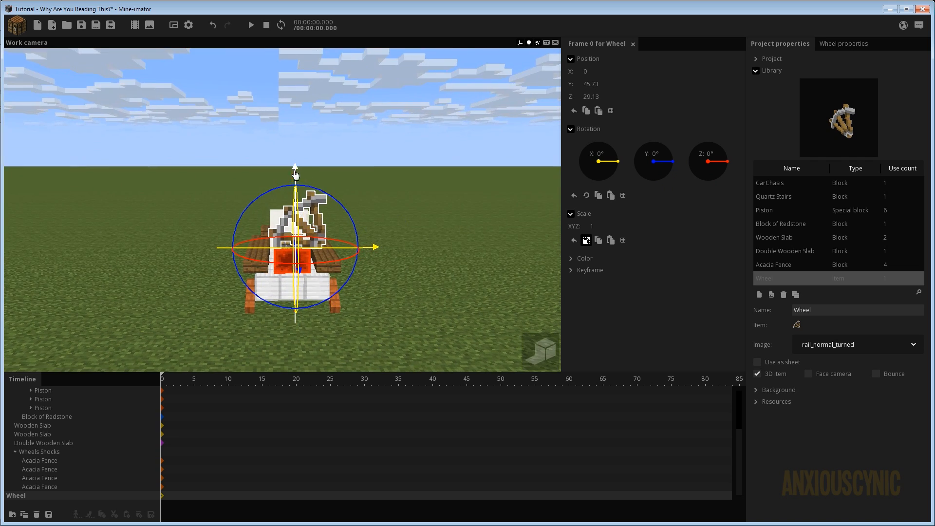
left_click_drag(296, 173, 299, 70)
right_click_drag(432, 196, 413, 166)
mouse_move(434, 198)
left_mouse_down()
mouse_move(462, 198)
mouse_move(443, 194)
left_mouse_up()
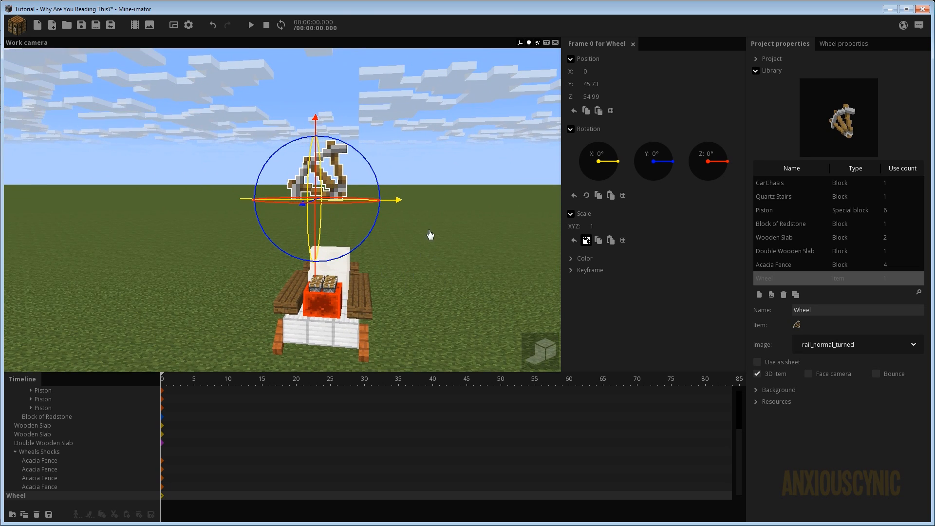
right_click_drag(430, 235, 458, 232)
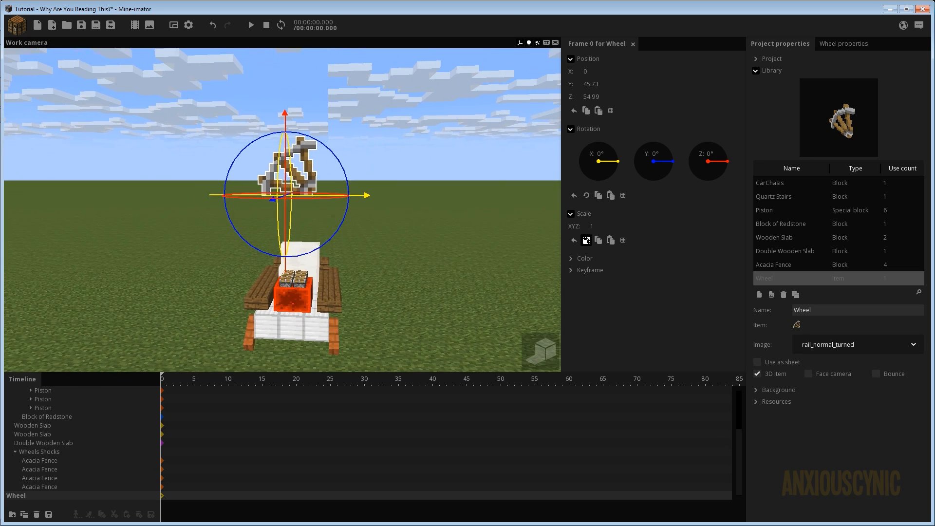
Duplicate the Wheel and parent the copy to the original Wheel.
left_click(23, 514)
left_click(52, 484)
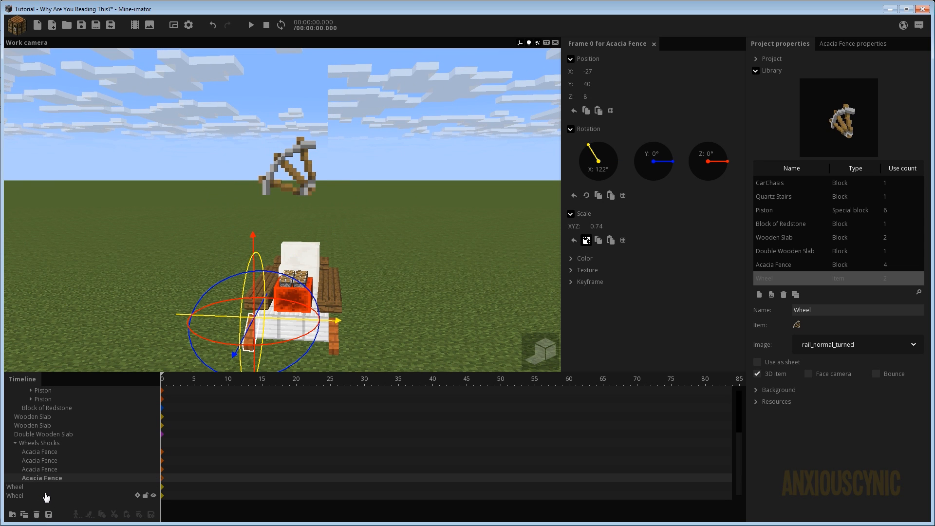
left_click(19, 496)
left_click_drag(23, 495, 20, 487)
left_click(18, 494)
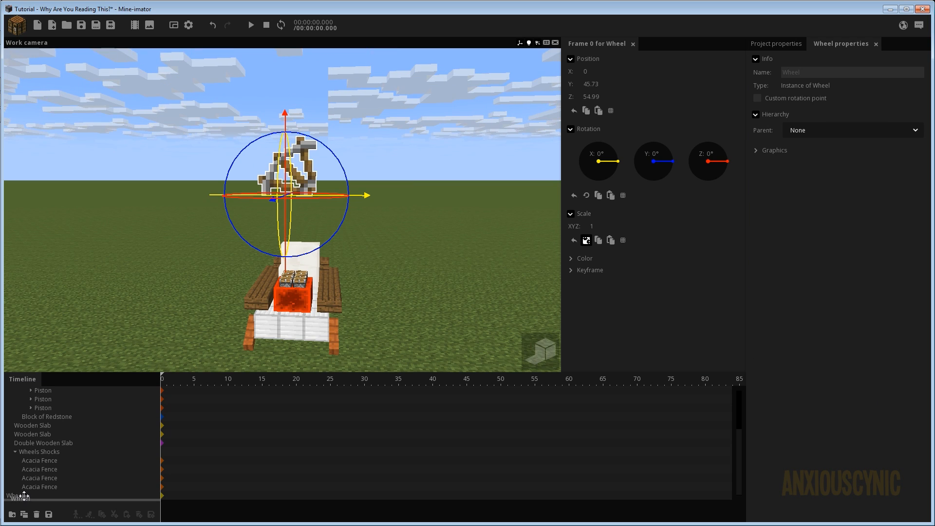
left_click(28, 496)
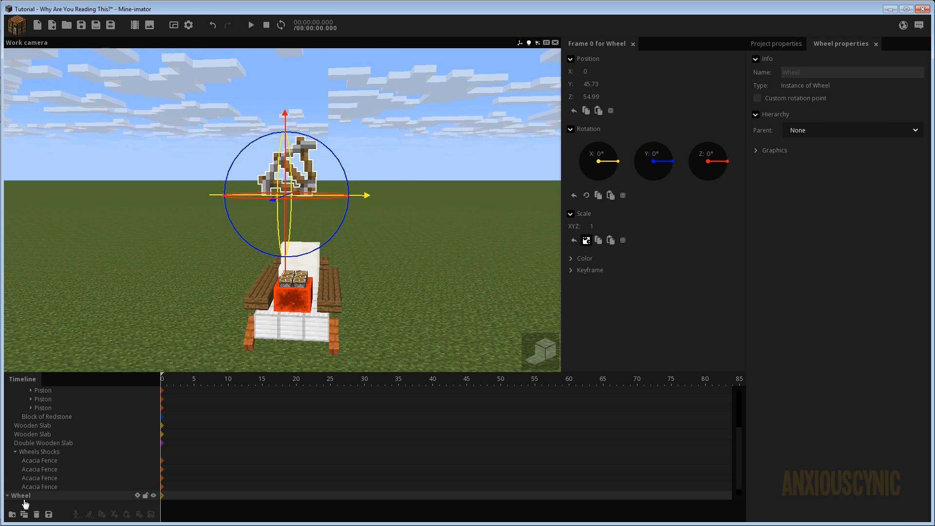
scroll(28, 502, "down", 1)
left_click(30, 496)
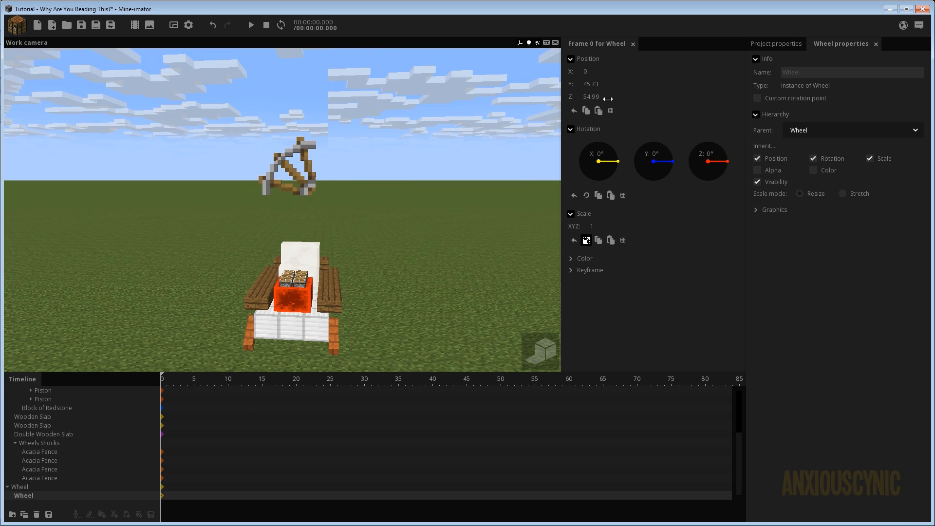
Reset the child Wheel's Y and Z positions to 0 so it aligns with its parent.
right_click(594, 99)
right_click(598, 85)
mouse_move(416, 168)
left_mouse_down()
mouse_move(390, 193)
mouse_move(416, 168)
left_mouse_up()
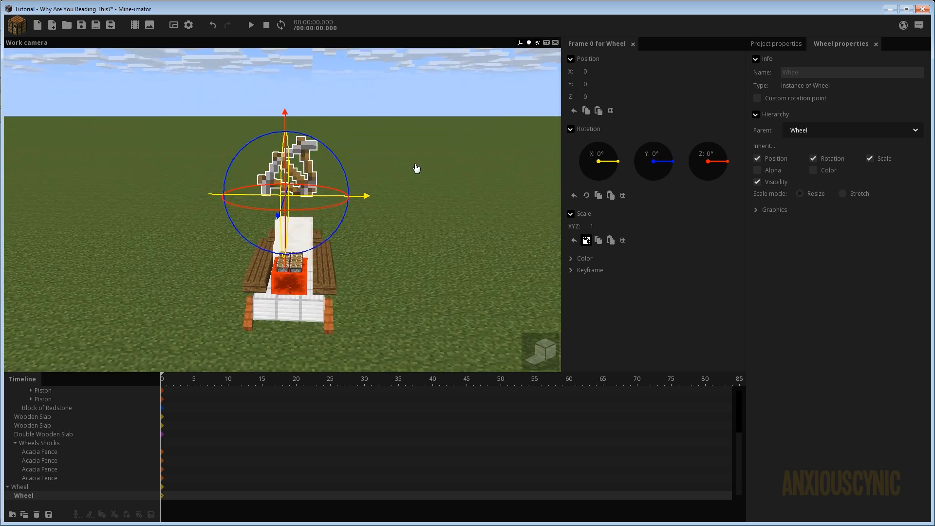
scroll(416, 168, "down", 3)
scroll(428, 169, "up", 6)
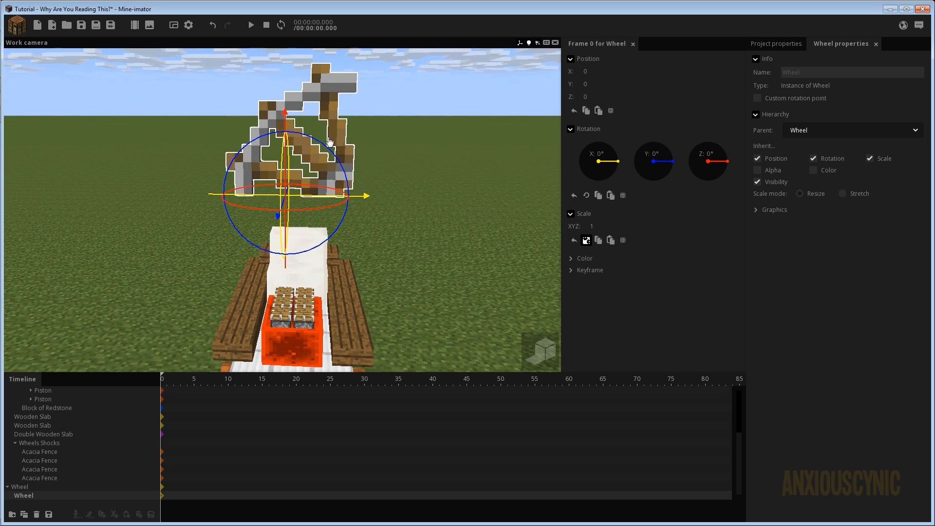
Rotate the child Wheel quarter to -90° on the Y axis.
left_click_drag(329, 142, 399, 233)
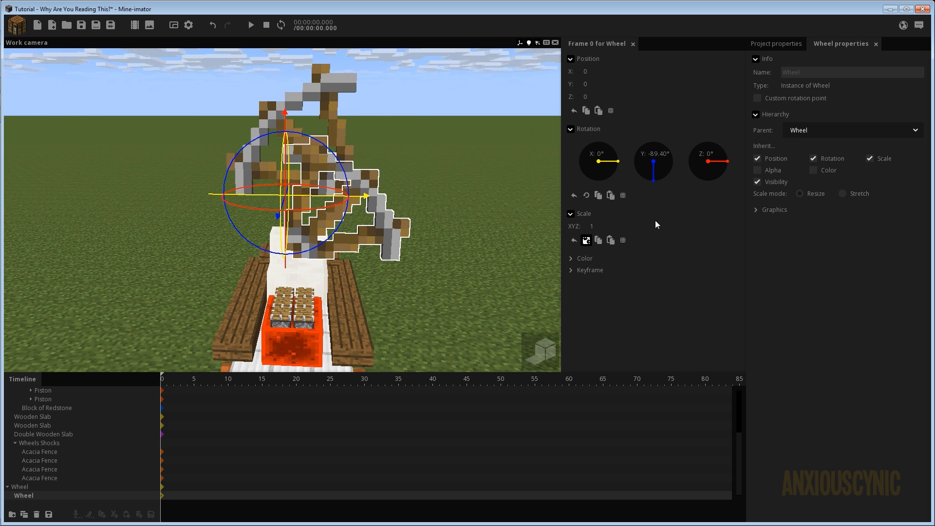
left_click(655, 153)
type("-90")
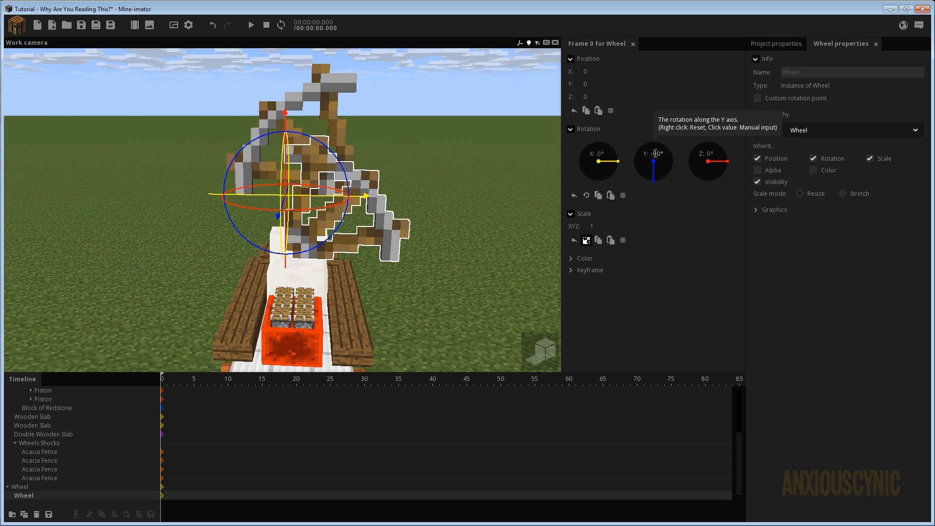
Position the second wheel quarter at X 8 and Z 8 to continue the rim.
left_click_drag(370, 197, 431, 196)
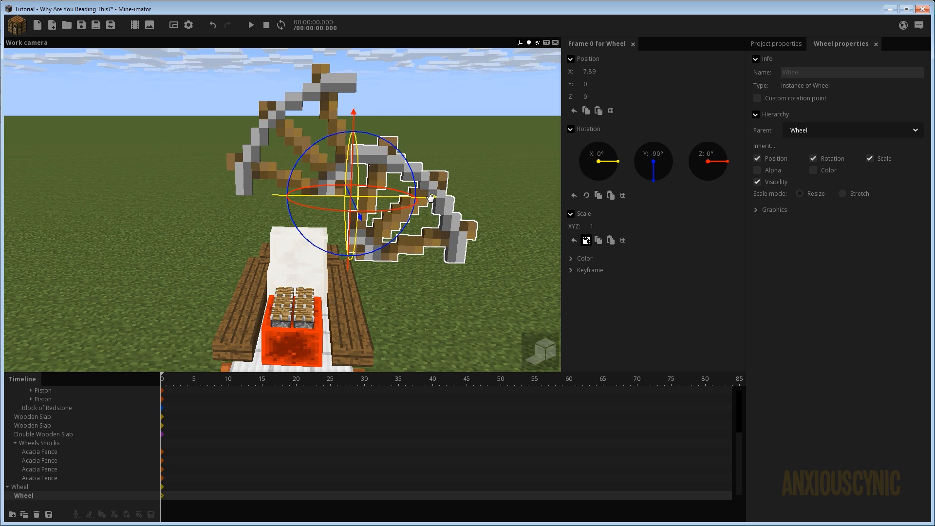
left_click_drag(359, 129, 371, 52)
left_click(600, 97)
type("8")
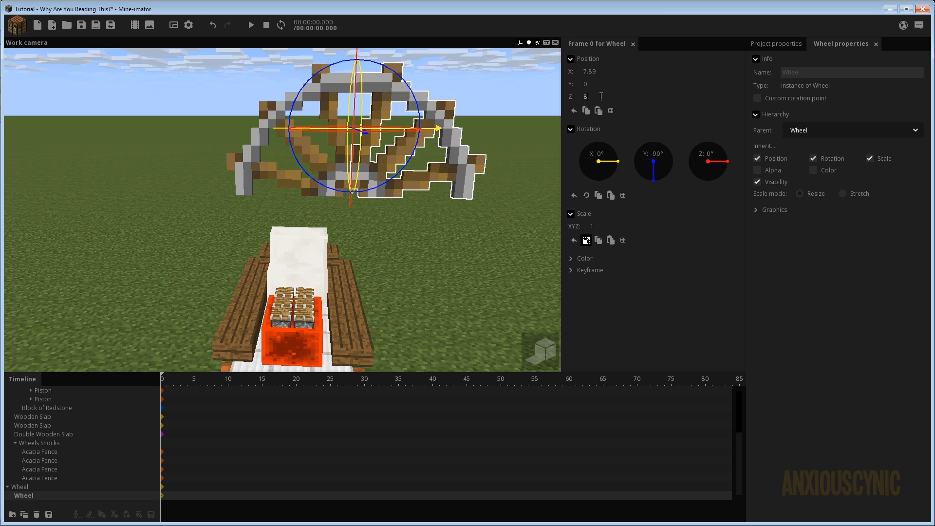
left_click(593, 72)
type("8")
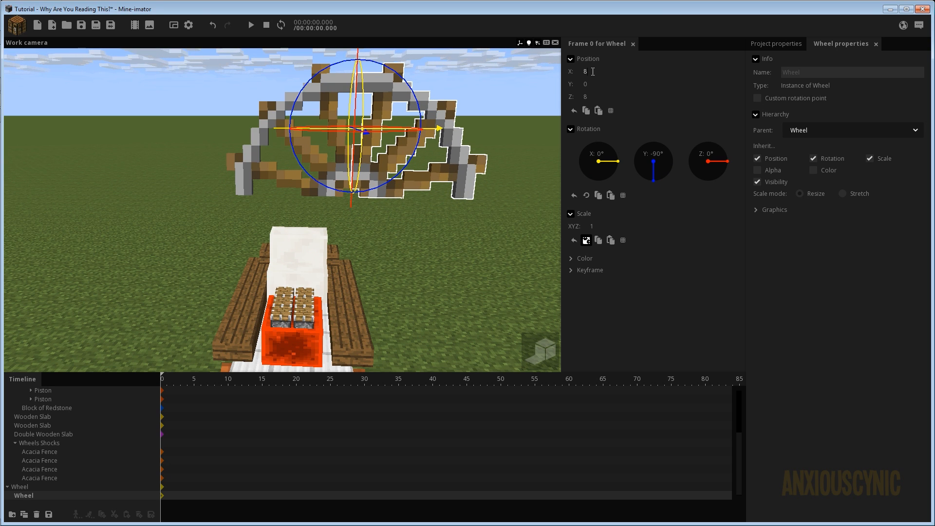
left_click_drag(414, 256, 392, 220)
scroll(401, 227, "down", 1)
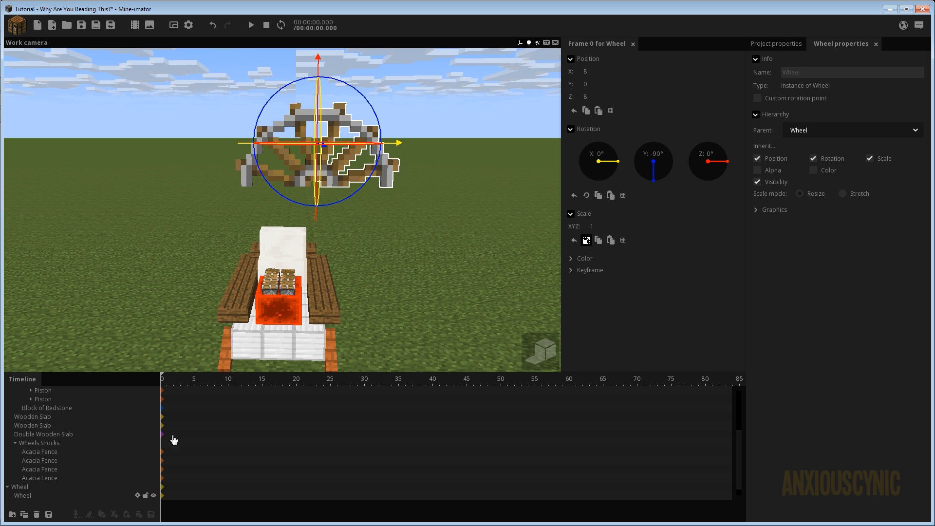
Duplicate the second wheel quarter and set the copy's Y rotation to -180°.
left_click_drag(357, 92, 485, 167)
left_click(661, 155)
type("-180")
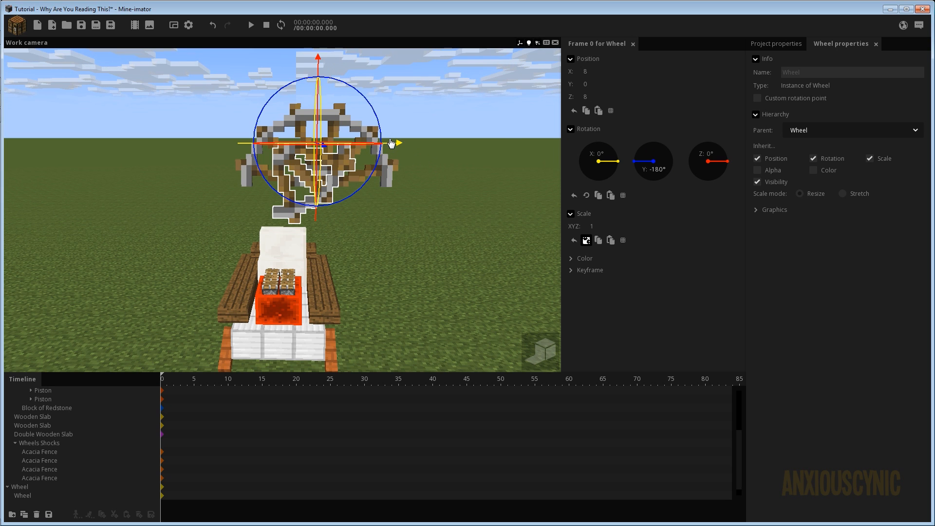
Position the third wheel quarter at X 16 and reset its Z position to 0.
left_click_drag(391, 142, 442, 153)
left_click(611, 71)
type("16")
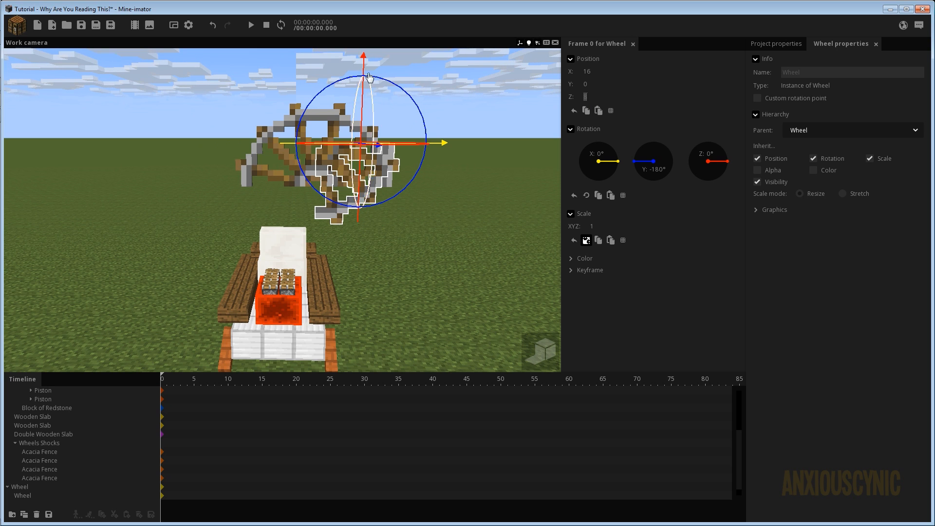
left_click_drag(363, 68, 364, 104)
right_click(593, 95)
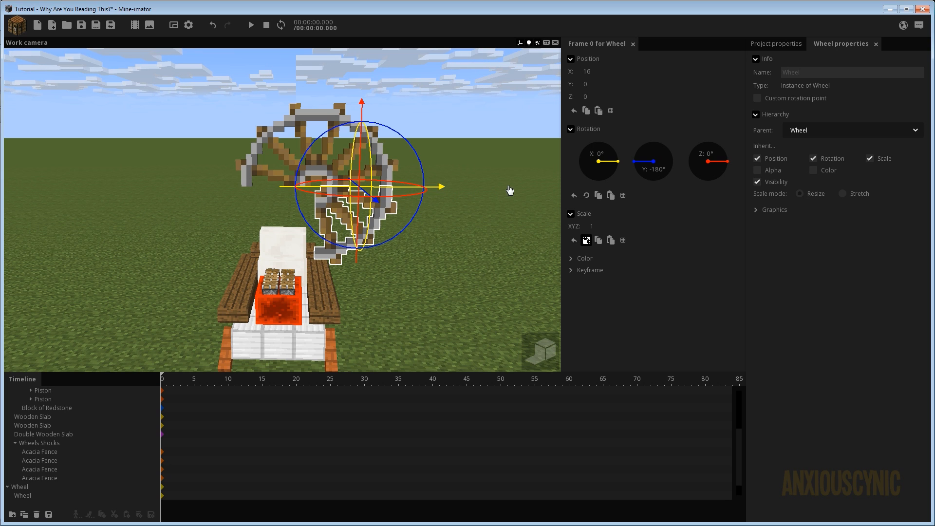
Duplicate the third wheel quarter and set the copy's Y rotation to 90°.
right_click(662, 166)
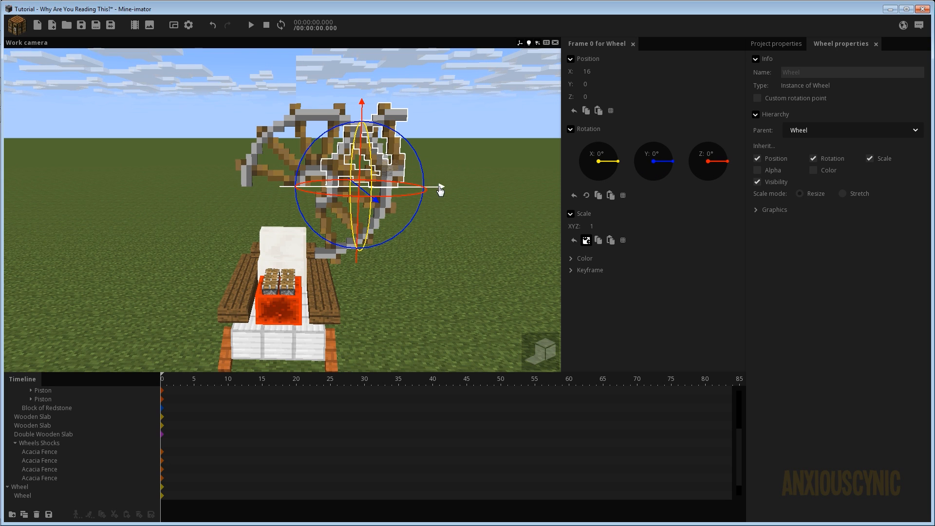
left_click_drag(411, 151, 321, 146)
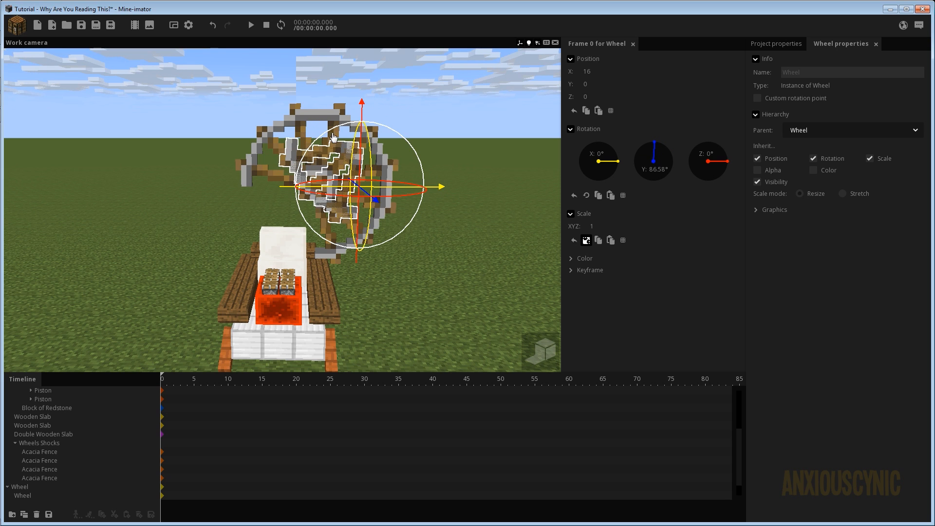
left_click(656, 170)
type("90")
key("Return")
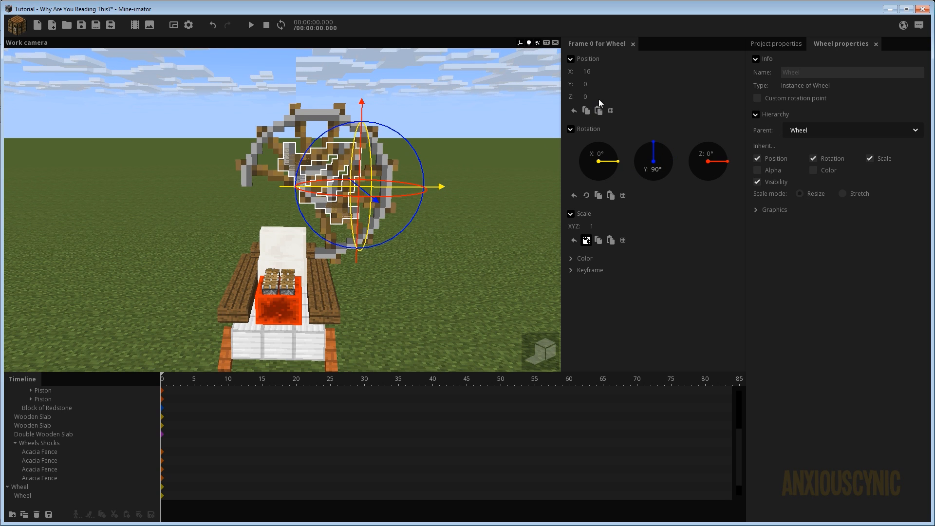
Position the fourth wheel quarter at X 8 and Z -8 to close the wheel, then deselect it.
type("0")
key("Return")
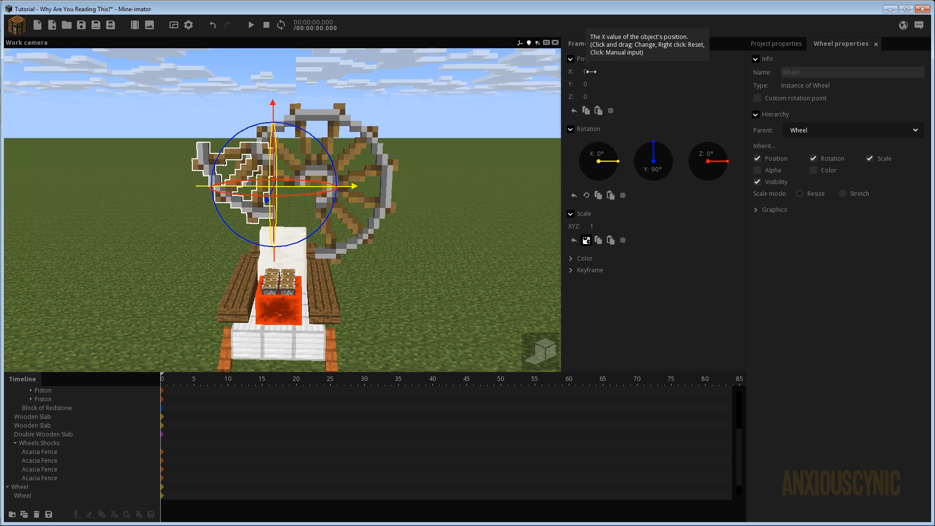
left_click_drag(275, 115, 427, 144)
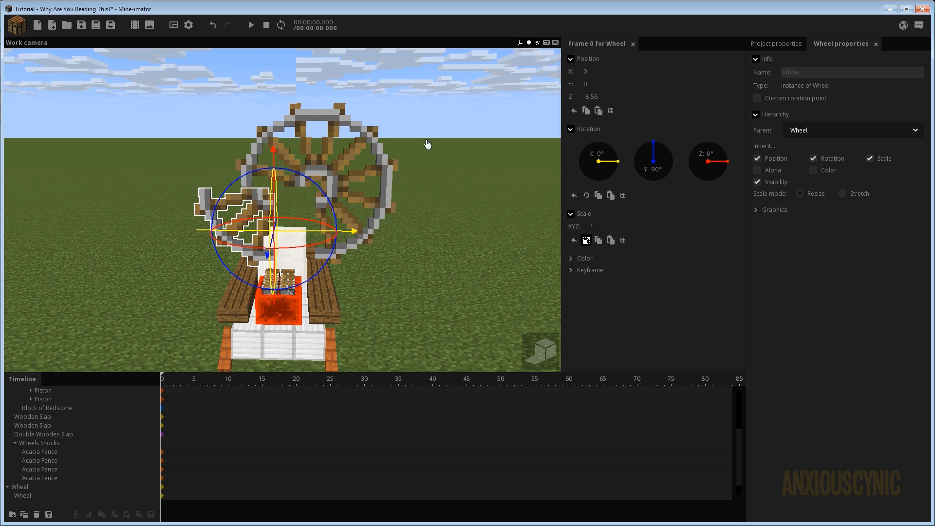
right_click(592, 98)
left_click_drag(592, 97, 596, 97)
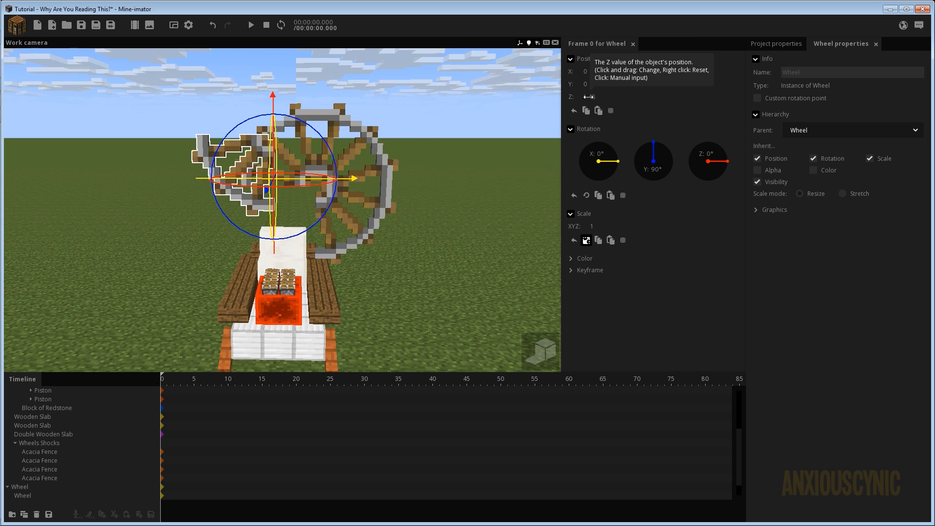
left_click(589, 97)
type("-8")
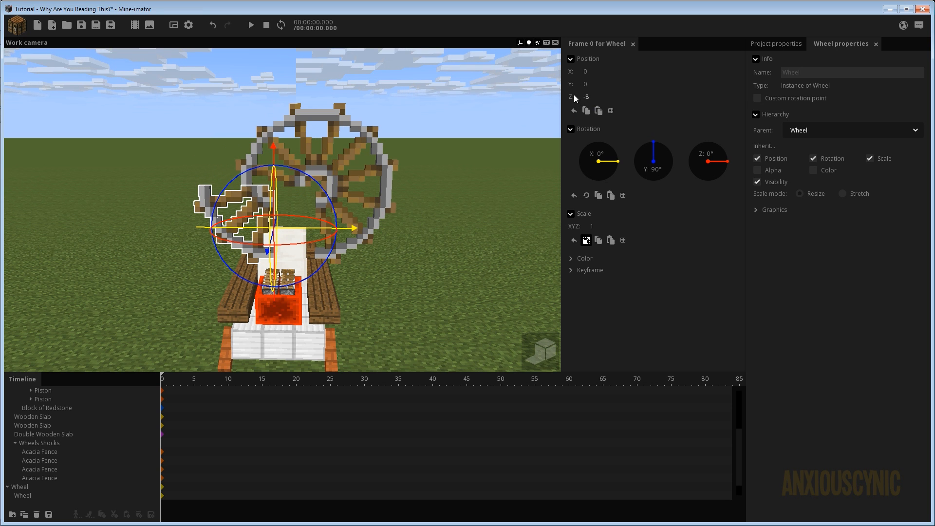
type("8")
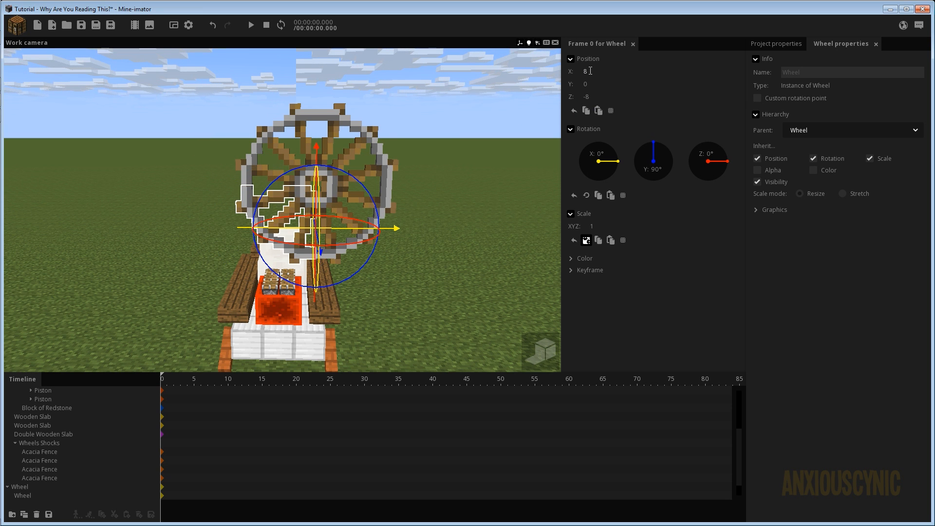
left_click(447, 132)
mouse_move(447, 131)
left_mouse_down()
mouse_move(438, 101)
mouse_move(395, 99)
mouse_move(467, 146)
mouse_move(458, 138)
left_mouse_up()
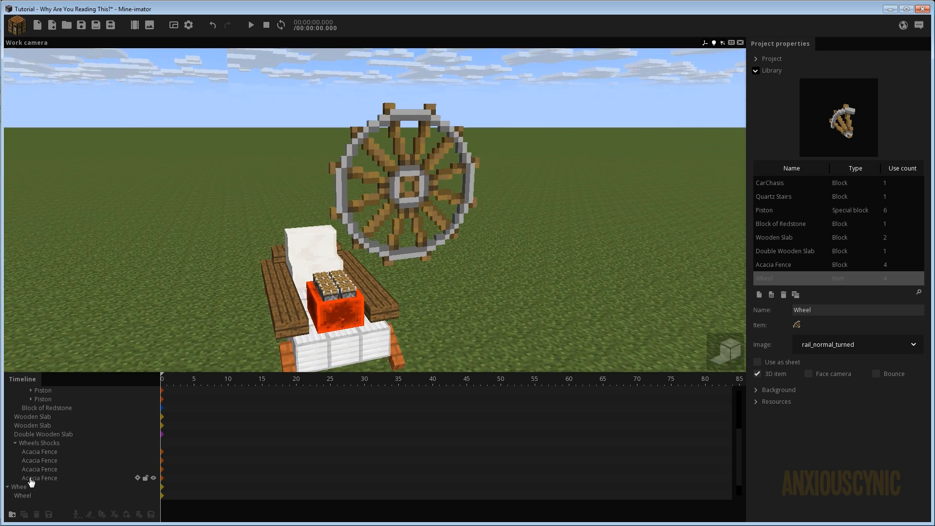
Put the assembled Wheel in a new folder and reset the Wheel's Y and Z positions to 0.
left_click(9, 488)
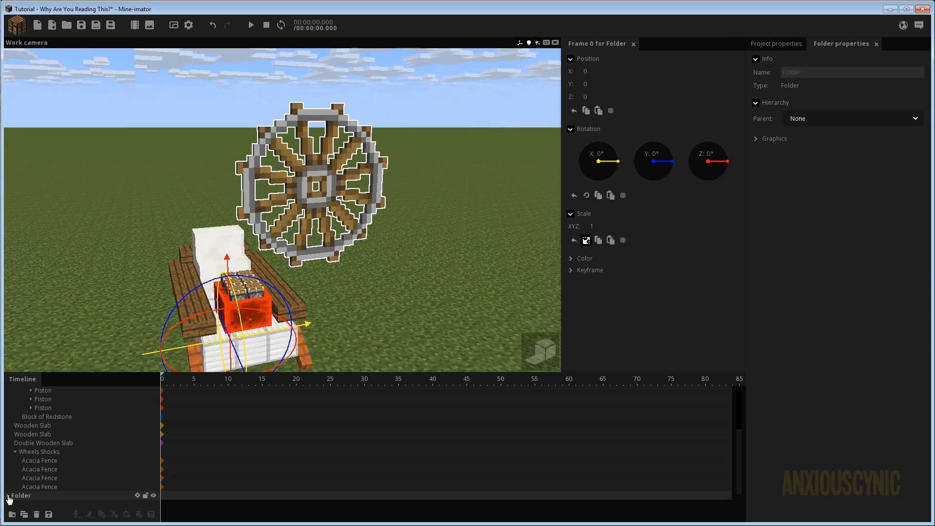
left_click(8, 495)
left_click(30, 496)
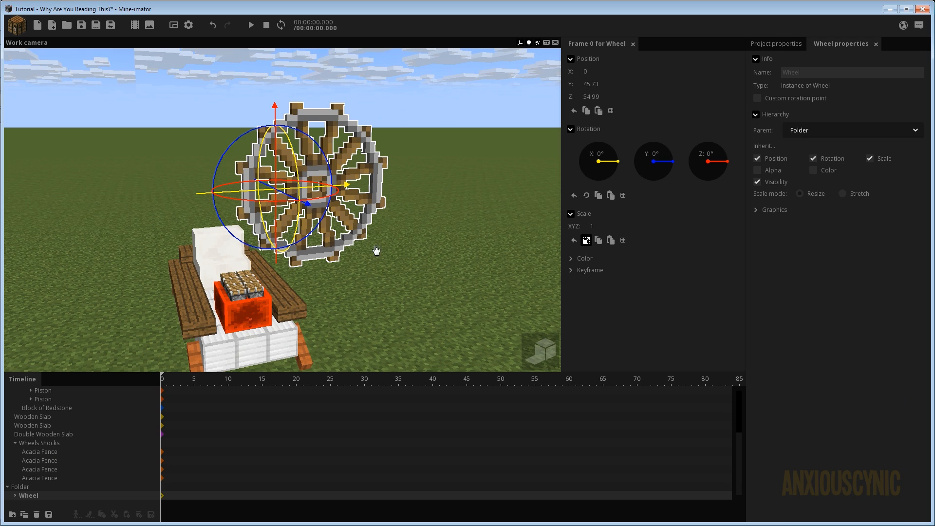
right_click(599, 97)
right_click(598, 86)
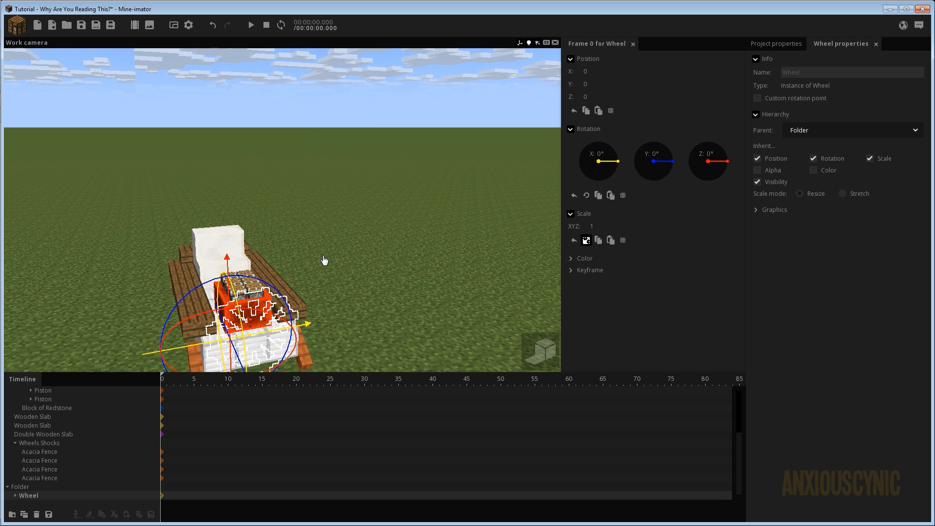
Raise the wheel's folder above the car to a Z position of about 59.5.
left_click(23, 487)
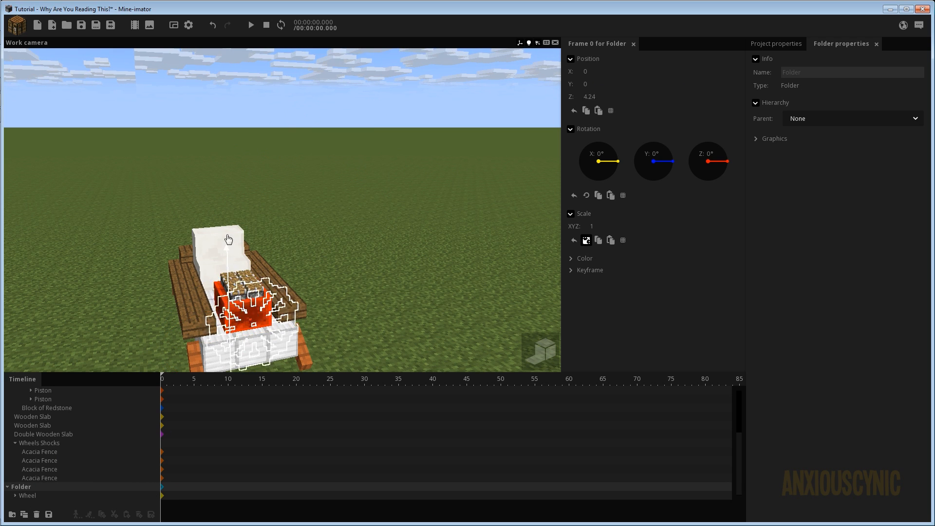
left_click_drag(228, 239, 233, 78)
left_click_drag(331, 179, 350, 181)
scroll(350, 182, "up", 3)
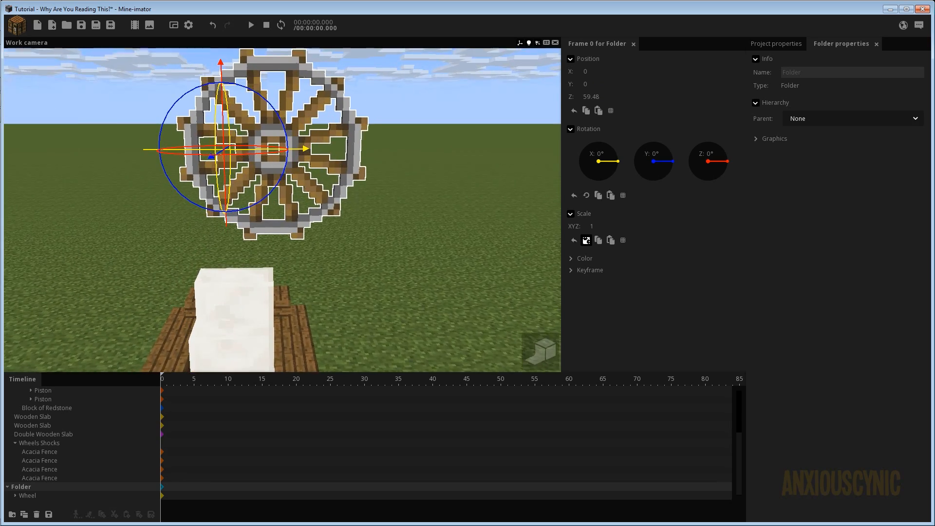
right_click_drag(354, 194, 371, 177)
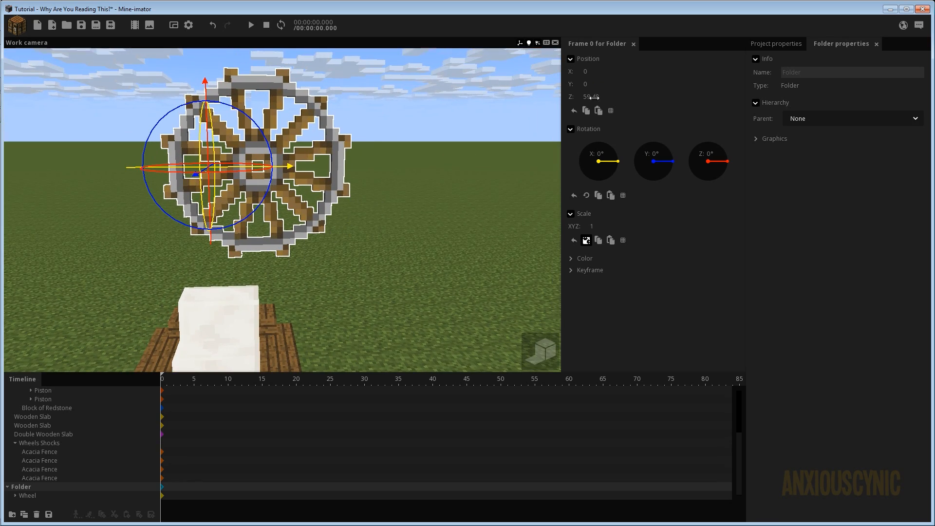
right_click_drag(254, 213, 247, 223)
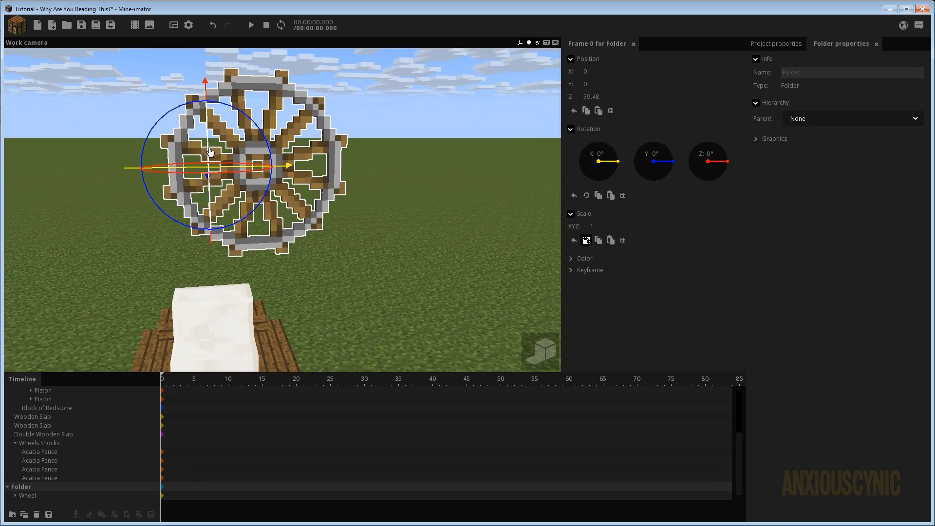
scroll(211, 152, "up", 5)
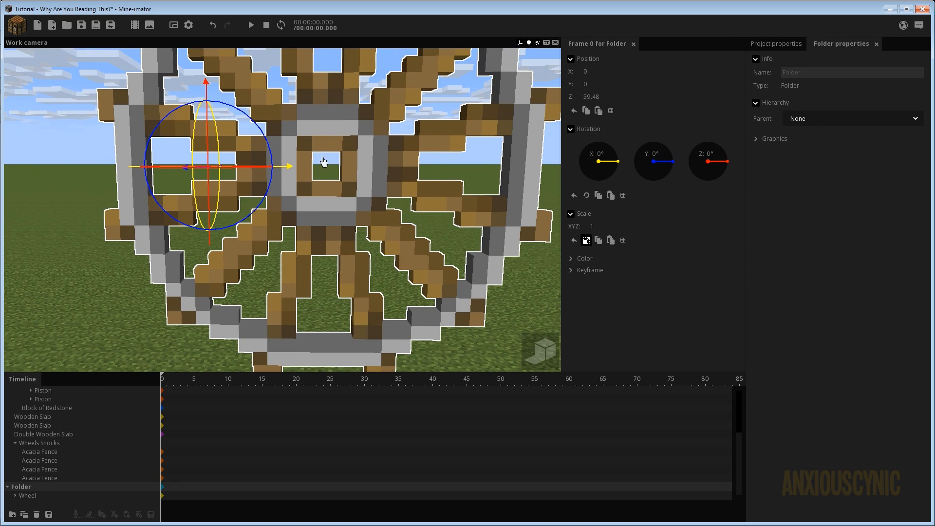
Set the Wheel's X position to -8 to centre it on its parent folder's pivot.
left_click(28, 495)
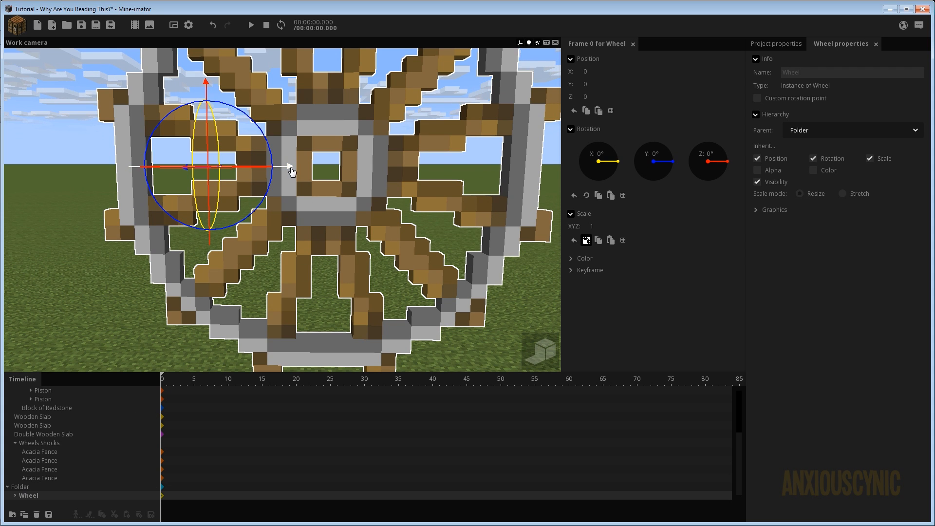
left_click_drag(291, 172, 165, 175)
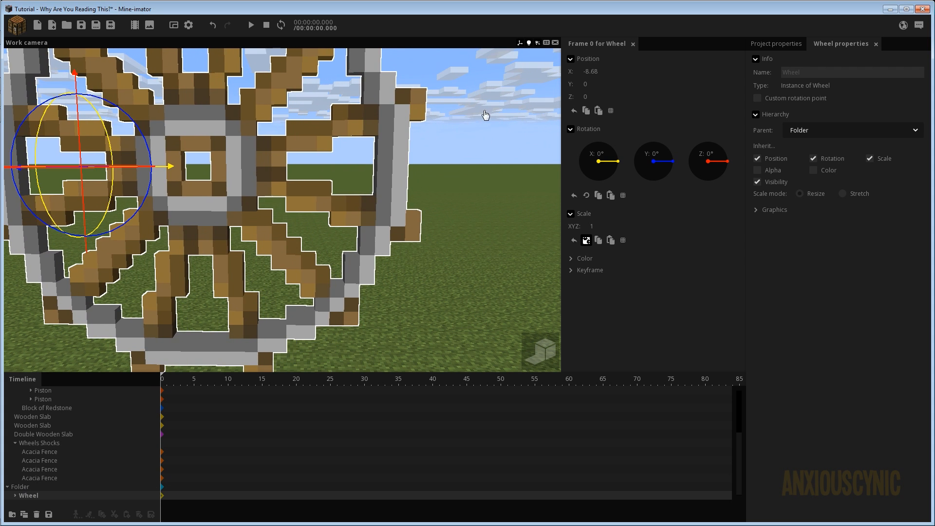
left_click(588, 70)
type("-8")
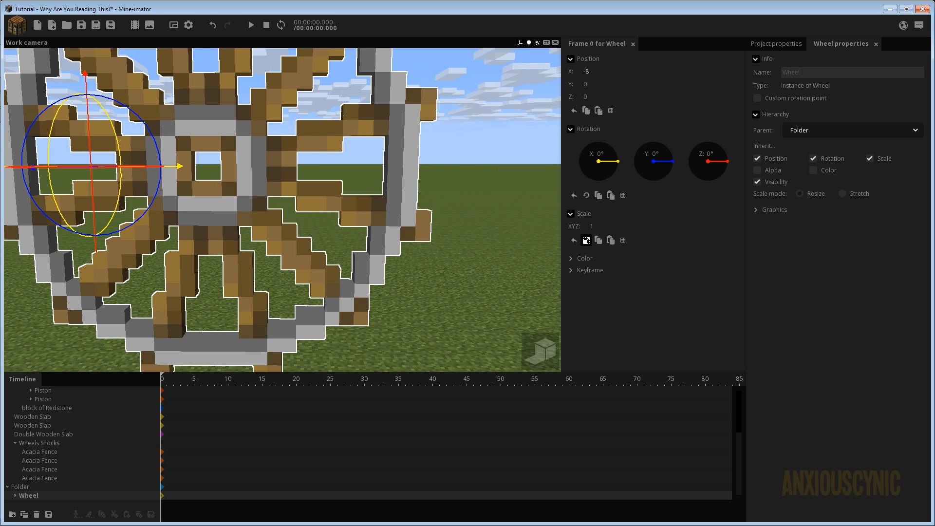
Compare the pivots of the folder and the Wheel inside it, and save the project.
double_click(15, 486)
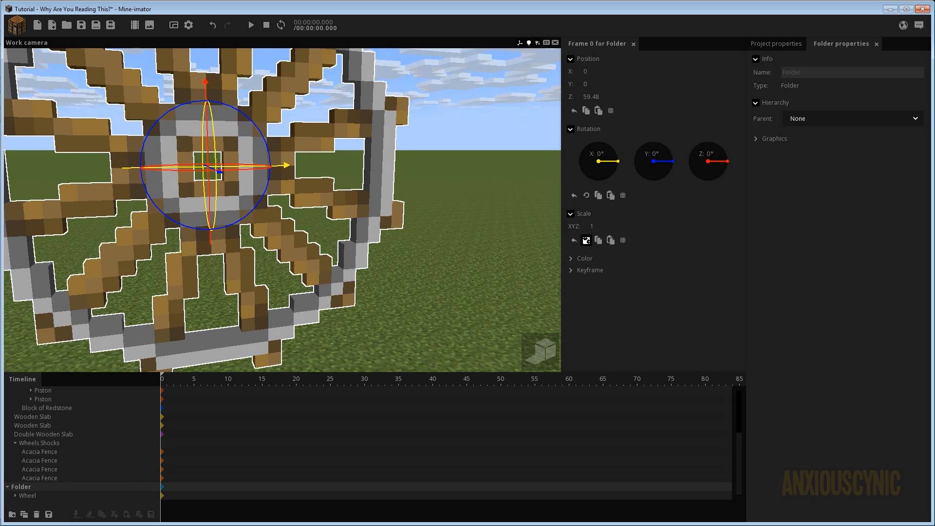
scroll(287, 219, "down", 1)
left_click_drag(255, 115, 442, 185)
right_click(652, 164)
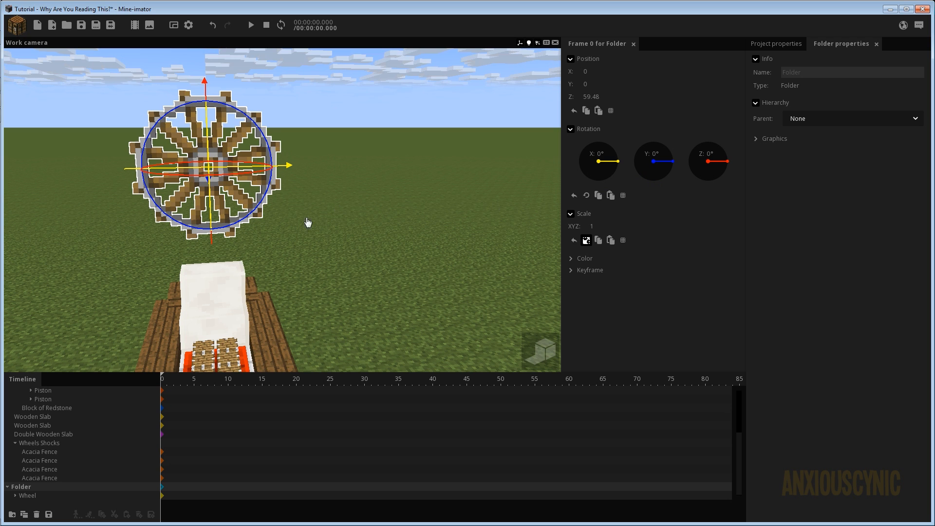
scroll(338, 234, "up", 2)
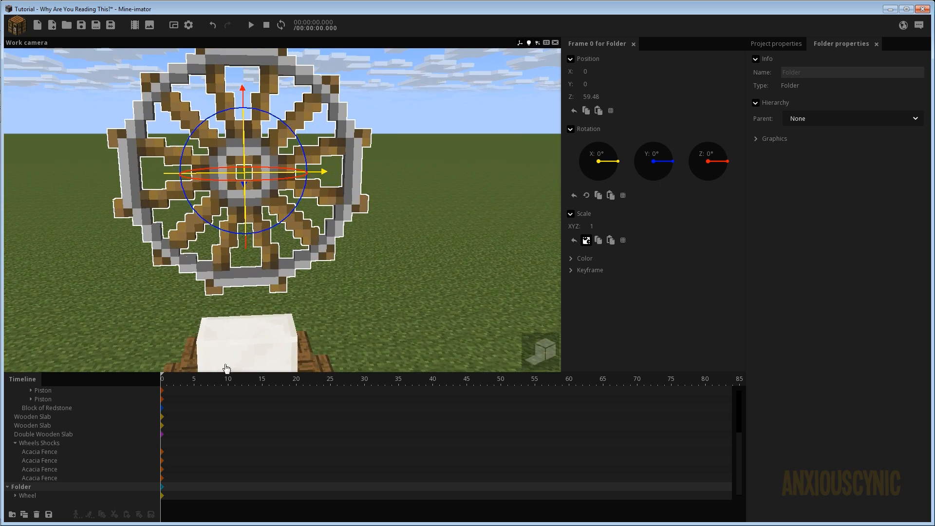
left_click(35, 495)
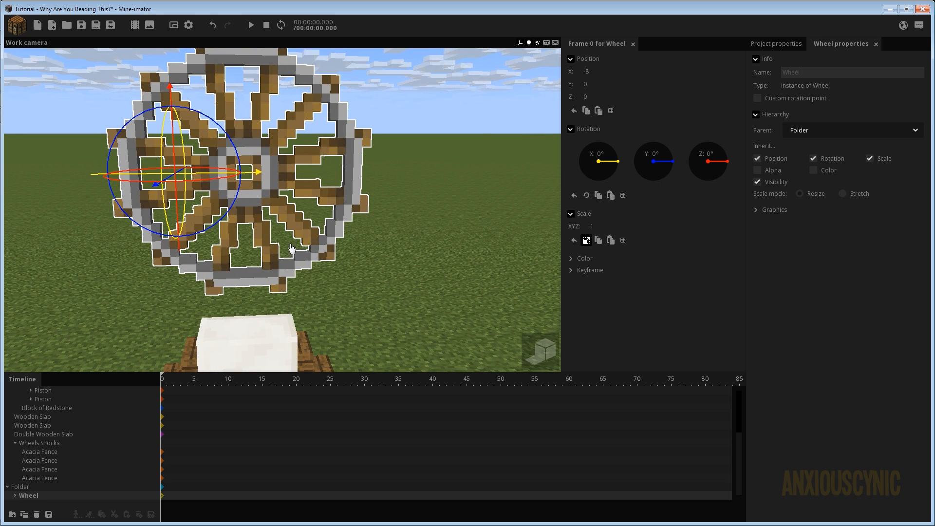
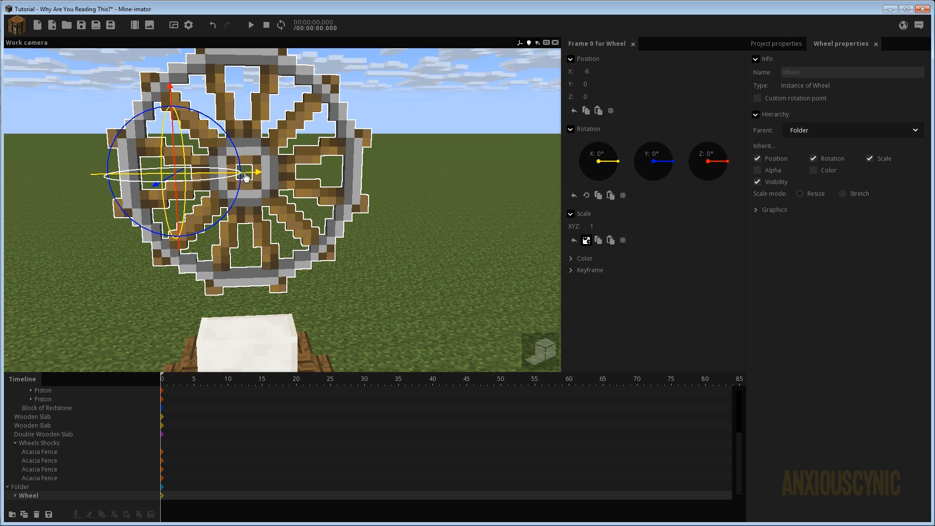
key("ctrl+s")
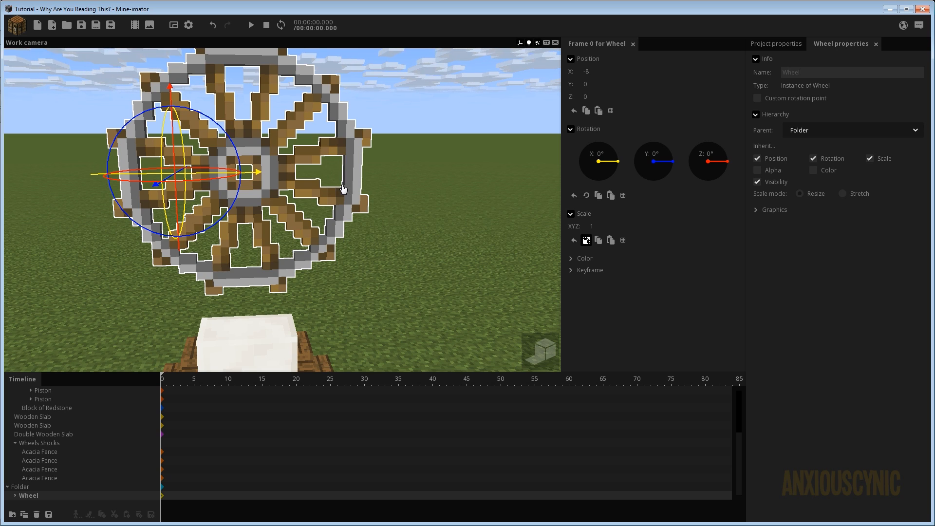
Rename the folder that holds the wheel as WheelFontRight.
left_click_drag(325, 190, 439, 195)
scroll(313, 193, "down", 4)
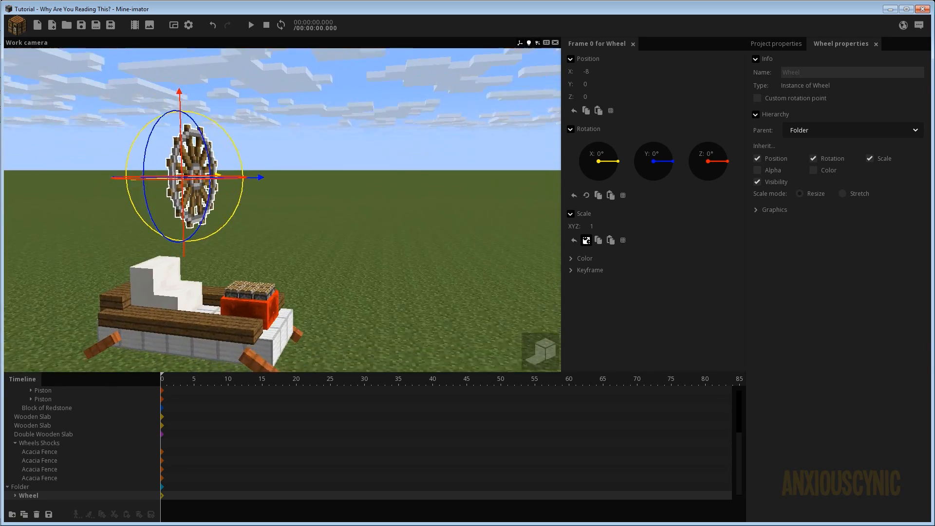
right_click_drag(278, 180, 253, 218)
mouse_move(361, 171)
left_mouse_down()
mouse_move(407, 180)
mouse_move(361, 174)
left_mouse_up()
left_click(23, 487)
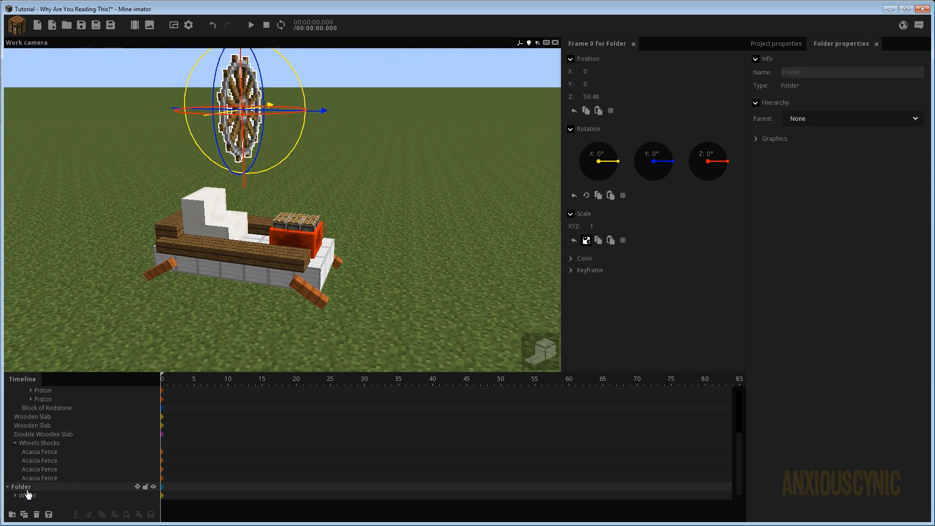
left_click(813, 72)
type("Wheel")
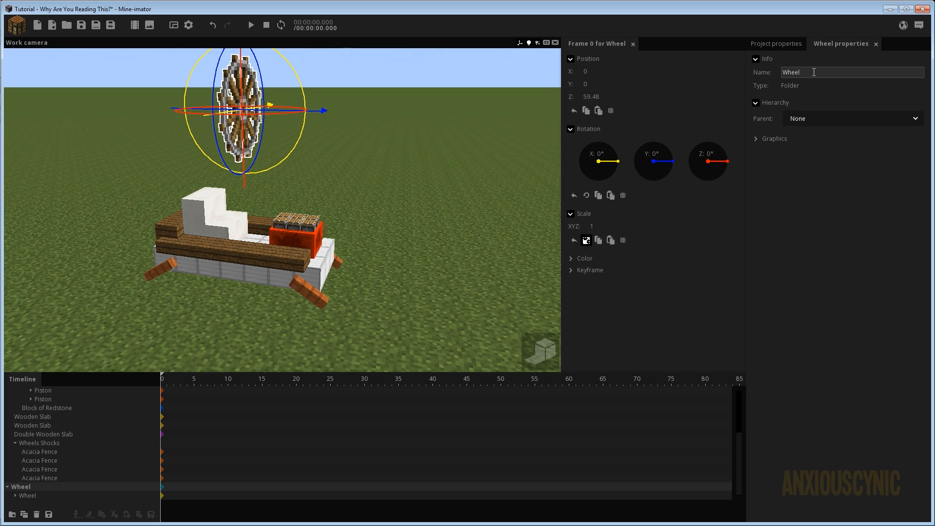
type("FontRight")
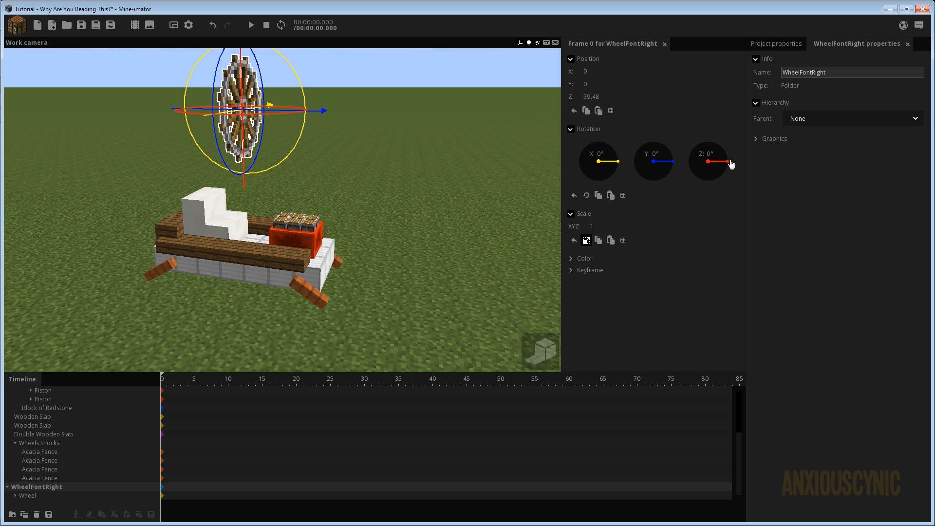
Set the WheelFontRight folder's Z rotation to -90° so the wheel lines up with the car's side.
left_click_drag(731, 165, 706, 207)
left_click(718, 157)
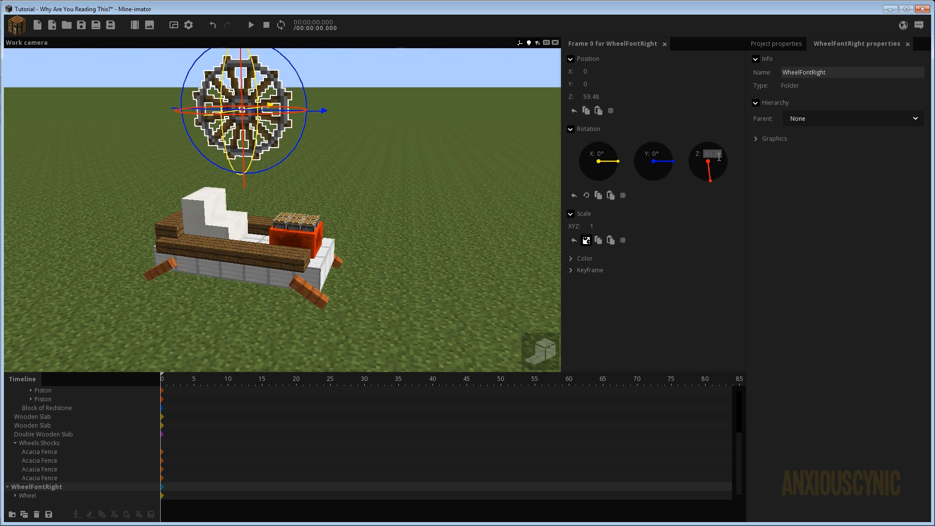
type("-90")
left_click_drag(460, 150, 341, 170)
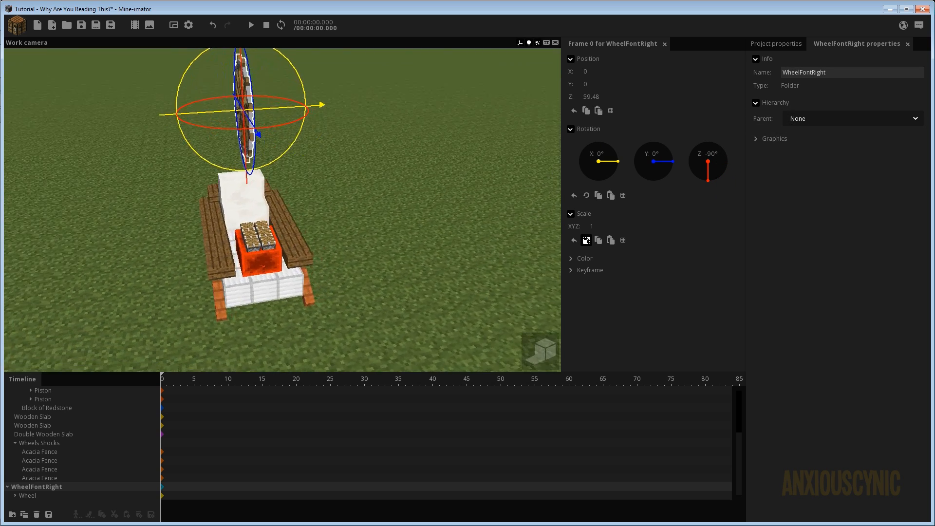
Reset the WheelFontRight folder's Z position to 0 and parent the folder to Wheels Shocks.
left_click_drag(418, 151, 306, 100)
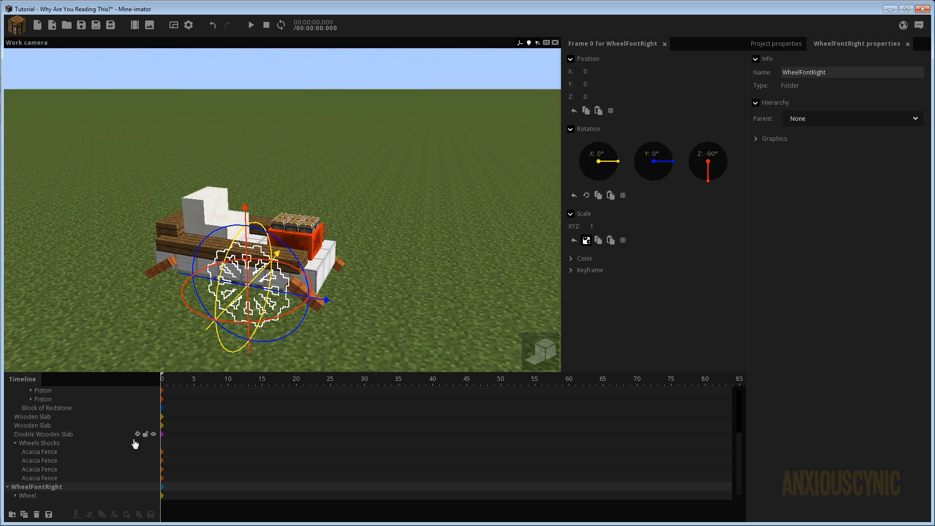
left_click(12, 490)
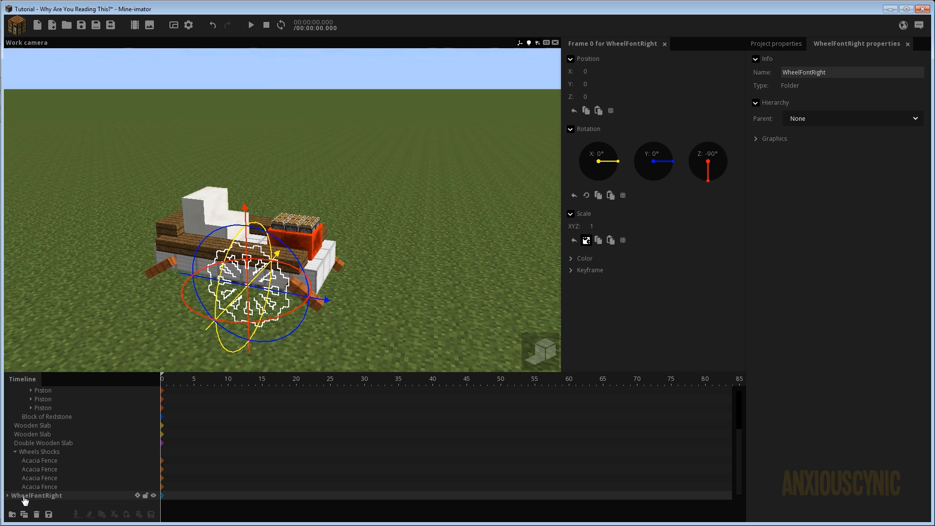
left_click_drag(23, 497, 71, 463)
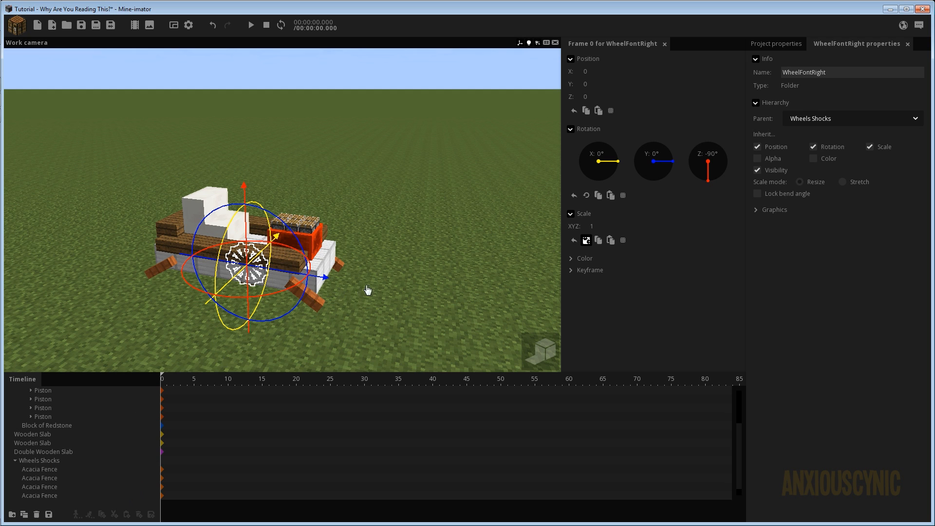
Rename the four acacia fences ShowRearRight, ShockRearLeft, ShockFrontLeft and ShockFrontRight.
middle_click_drag(368, 290, 350, 290)
left_click(41, 460)
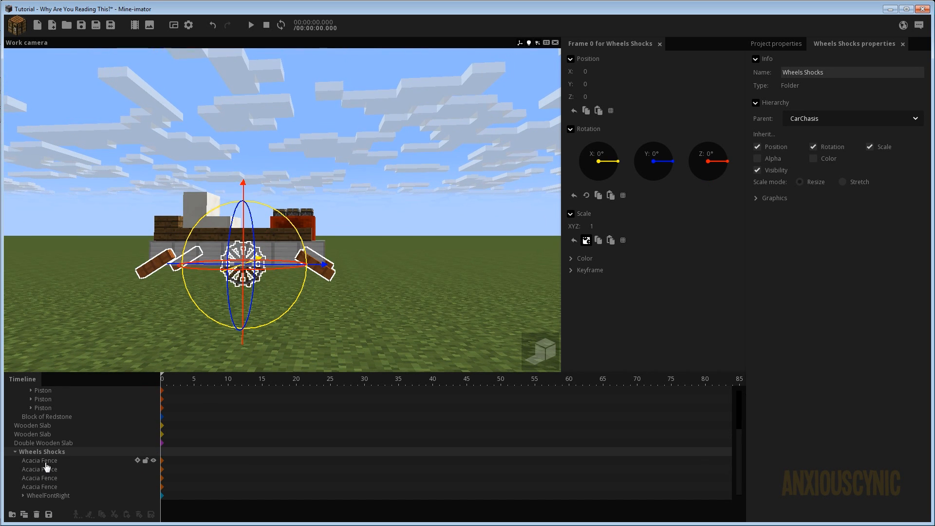
left_click(43, 460)
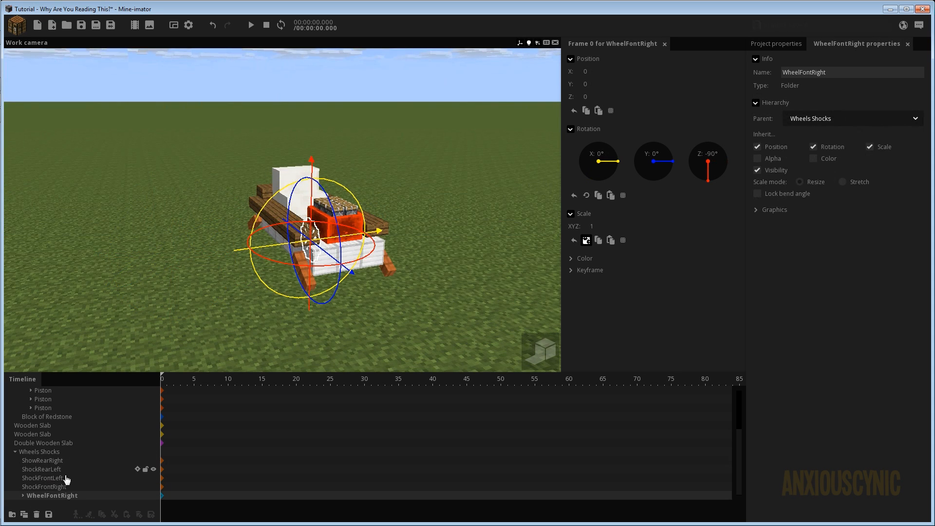
Identify the ShockFrontRight fence on the car and parent the WheelFontRight folder to it.
left_click(65, 485)
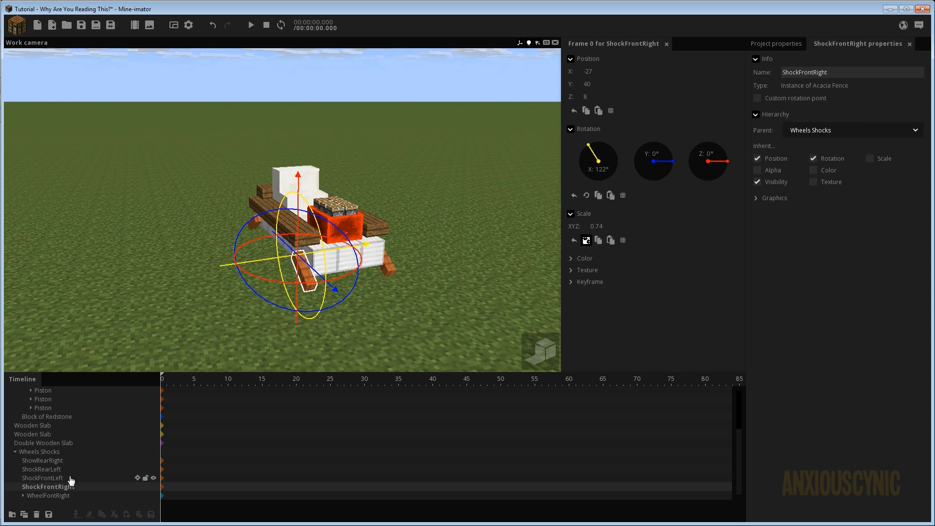
left_click_drag(373, 300, 380, 301)
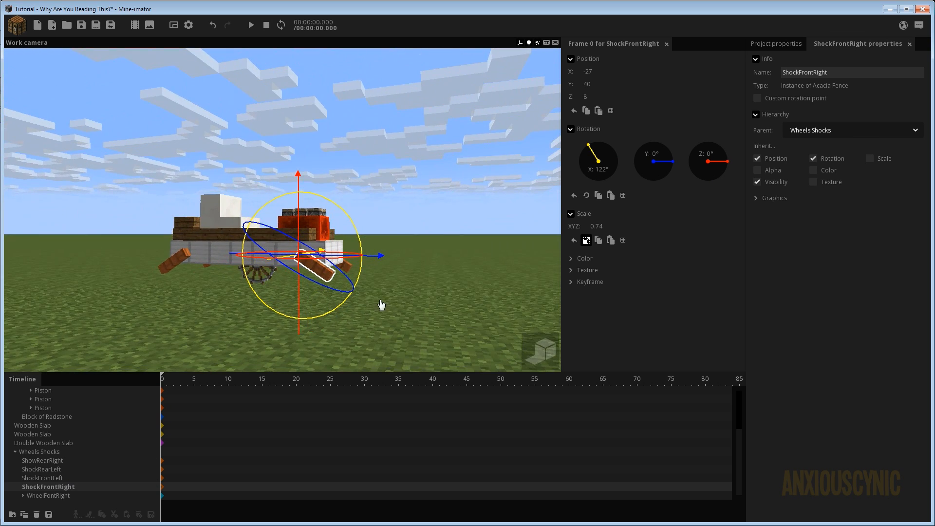
scroll(392, 298, "up", 3)
middle_click_drag(422, 296, 425, 296)
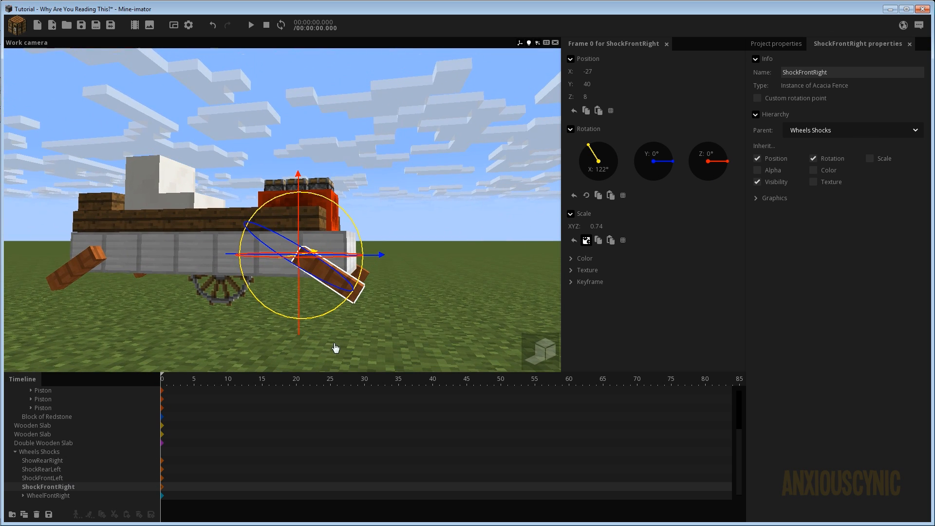
left_click(67, 496)
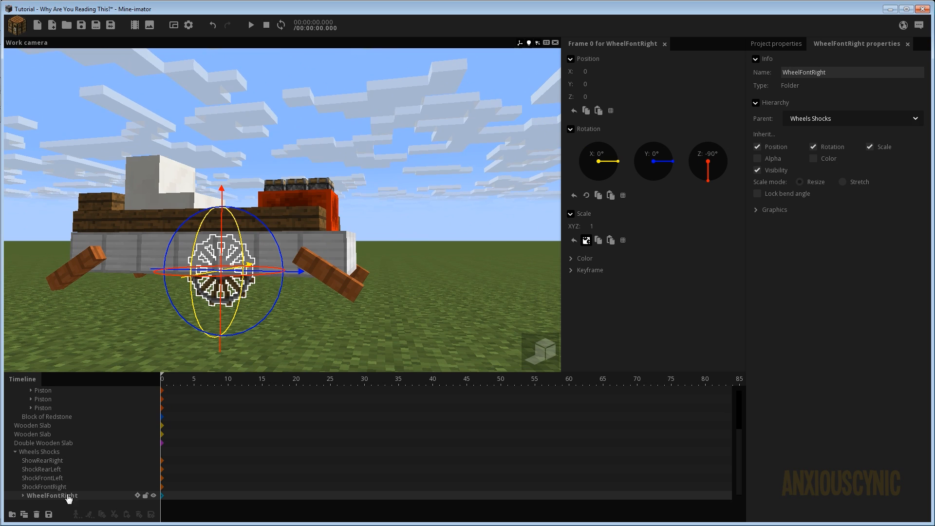
left_click_drag(69, 497, 60, 500)
Move WheelFontRight along its shock to a Z position of about 14.28 and set its X position to -2.5.
left_click_drag(386, 293, 423, 330)
left_click_drag(452, 288, 272, 288)
scroll(453, 288, "up", 2)
left_click_drag(452, 288, 366, 299)
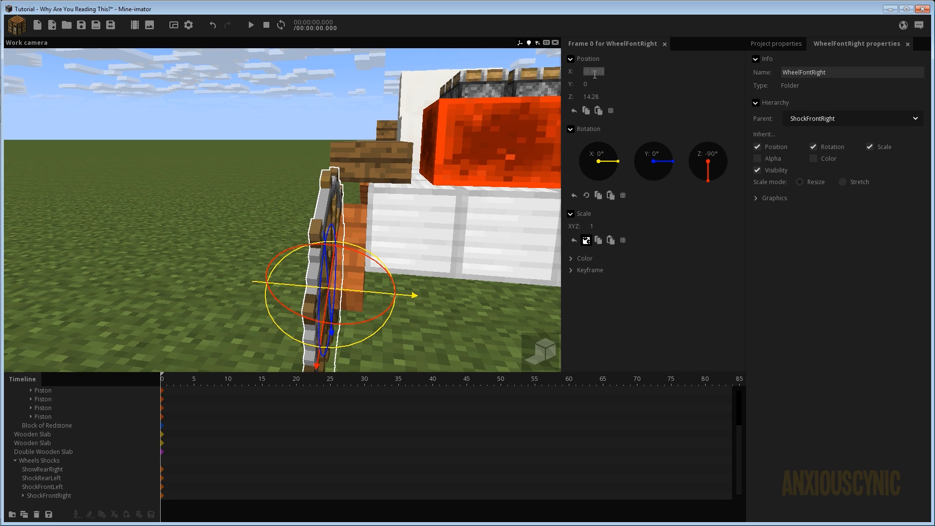
type("-2.5")
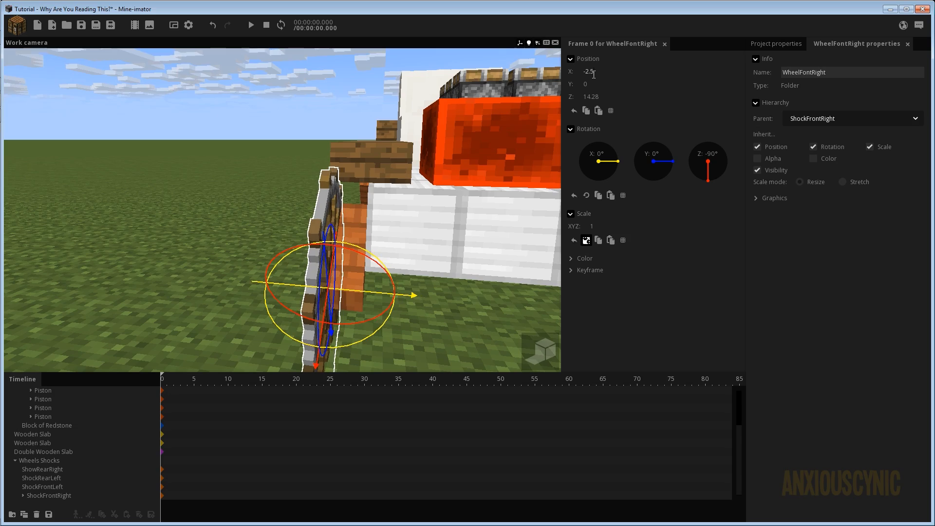
Scale WheelFontRight uniformly to about 0.61, inspect its fit against the shock and save the project.
left_click_drag(442, 142, 434, 161)
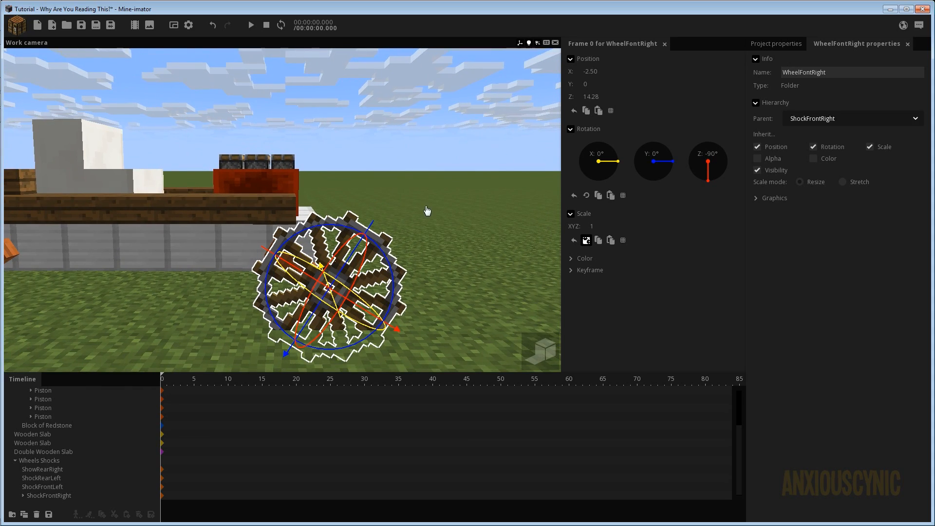
left_click_drag(427, 210, 399, 193)
left_click_drag(596, 224, 585, 224)
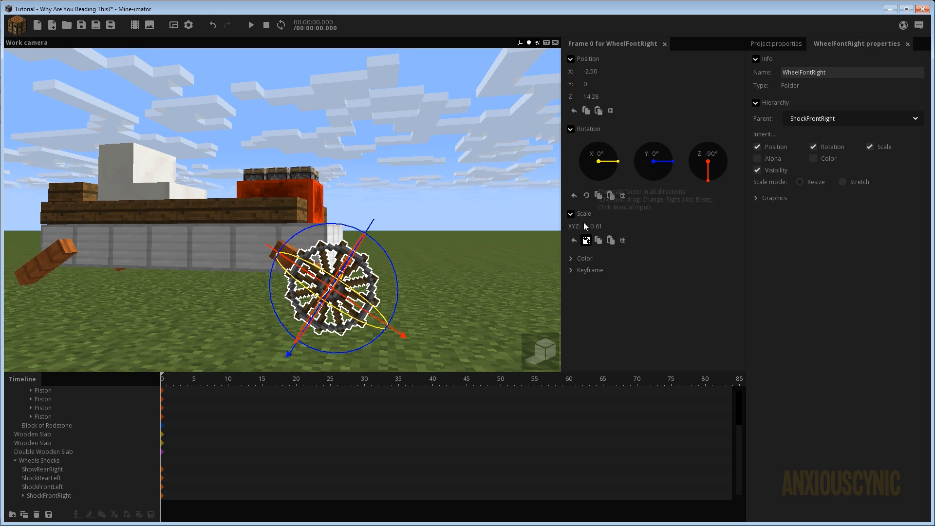
left_click_drag(411, 305, 432, 267)
scroll(438, 288, "down", 3)
scroll(432, 267, "up", 5)
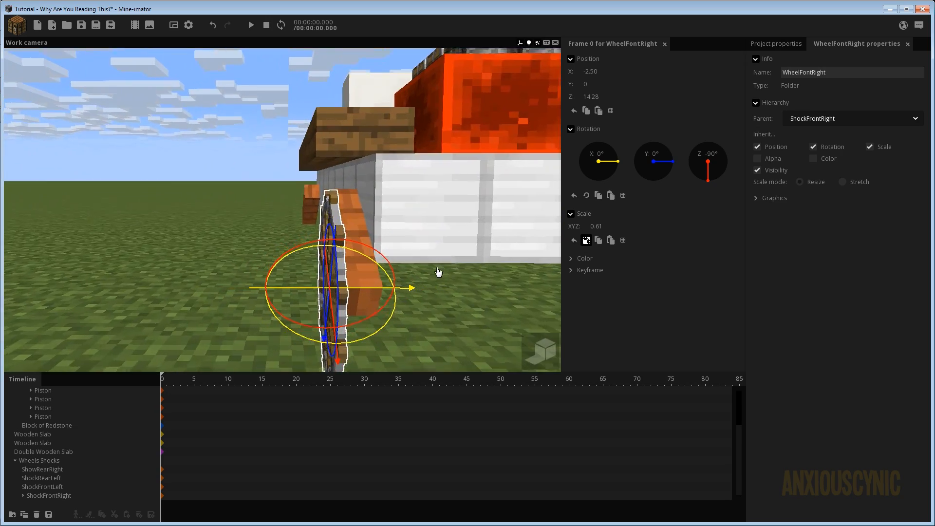
key("ctrl+s")
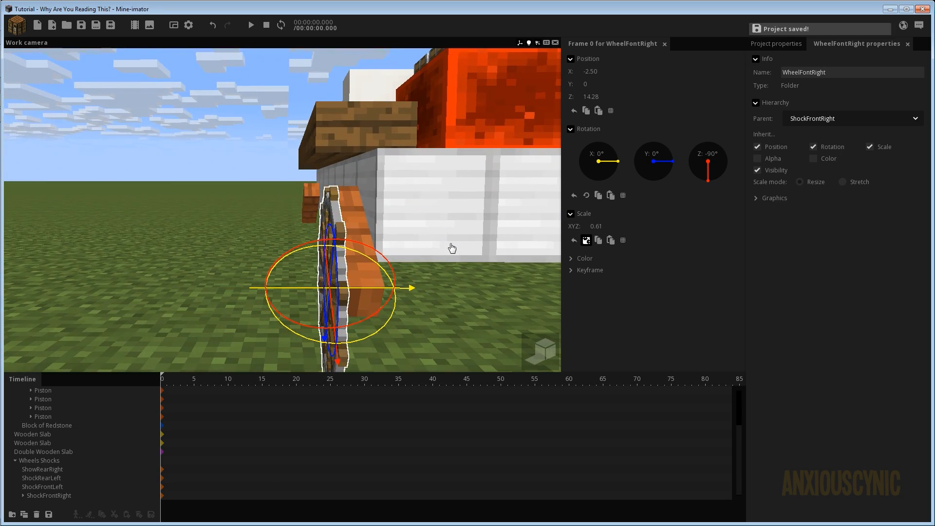
Scale WheelFontRight's axes separately and set the Y scale to 1.3 to thicken the wheel.
left_click(586, 240)
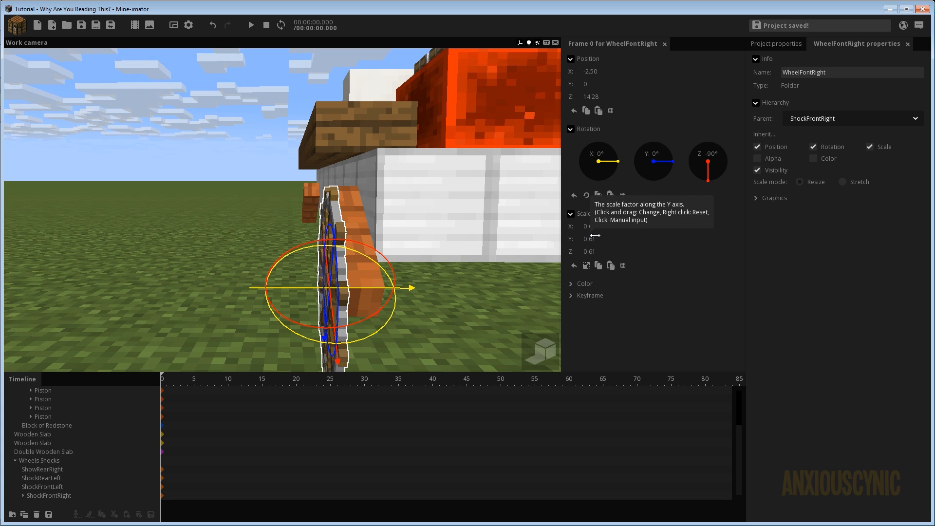
mouse_move(589, 239)
left_mouse_down()
mouse_move(611, 246)
mouse_move(603, 239)
left_mouse_up()
left_click(604, 239)
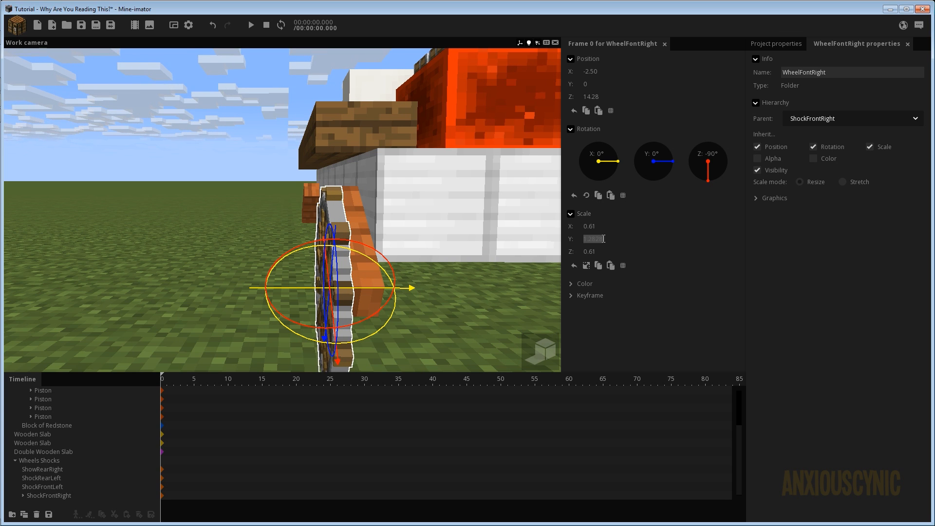
type("1.3")
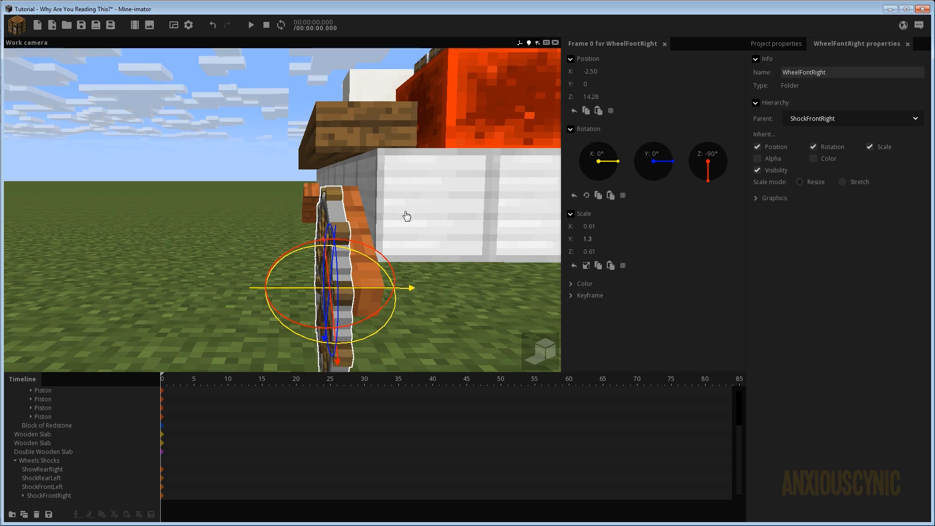
right_click_drag(407, 216, 394, 223)
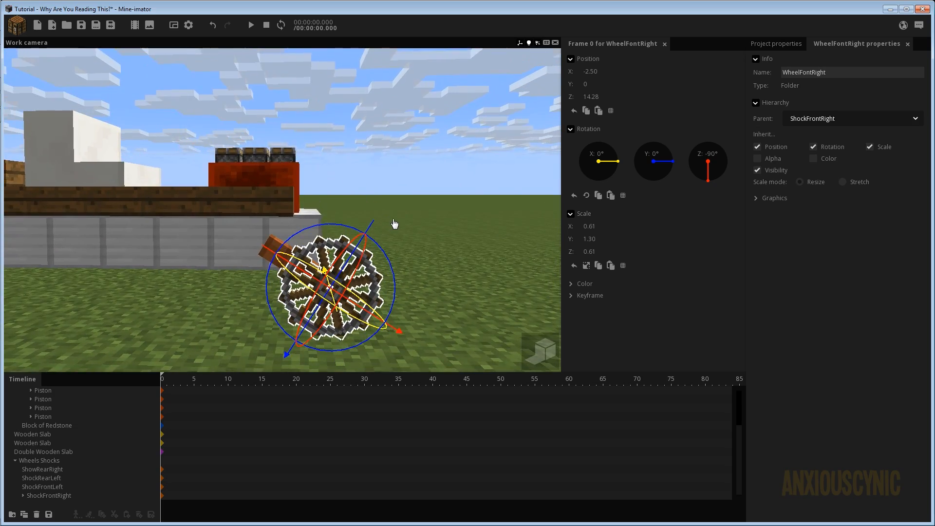
mouse_move(392, 220)
left_mouse_down()
mouse_move(288, 258)
mouse_move(350, 253)
mouse_move(403, 215)
left_mouse_up()
scroll(404, 216, "down", 4)
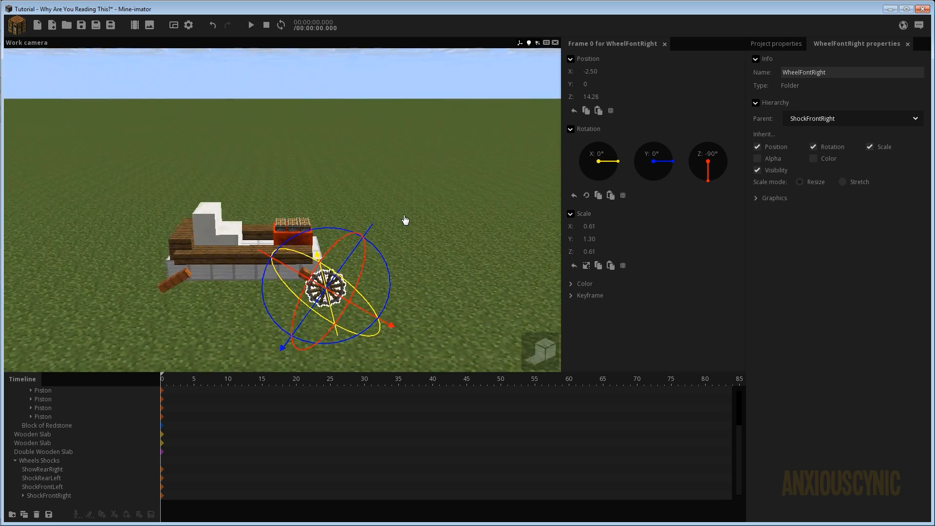
Duplicate the WheelFontRight folder and parent the copy to ShockFrontLeft.
scroll(415, 248, "up", 3)
left_click(23, 495)
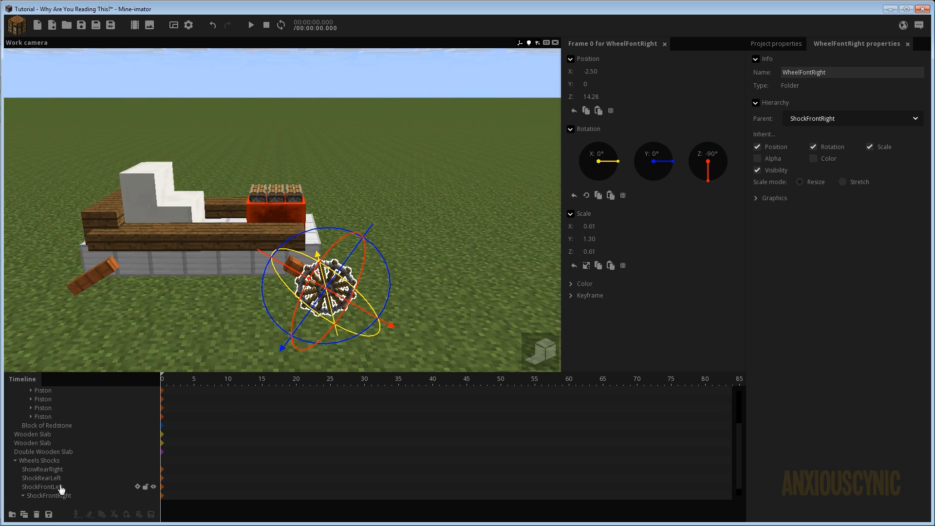
scroll(60, 485, "down", 1)
left_click(24, 515)
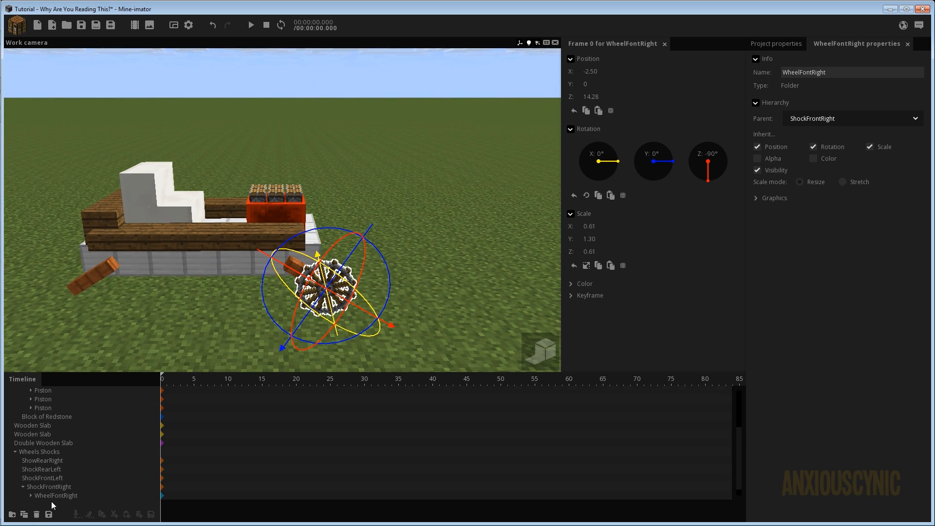
left_click_drag(49, 501, 55, 479)
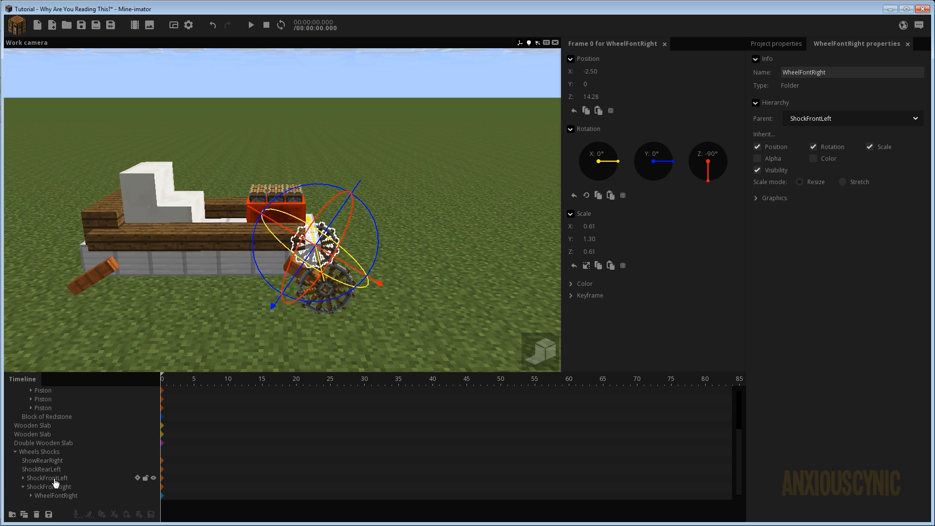
left_click(24, 479)
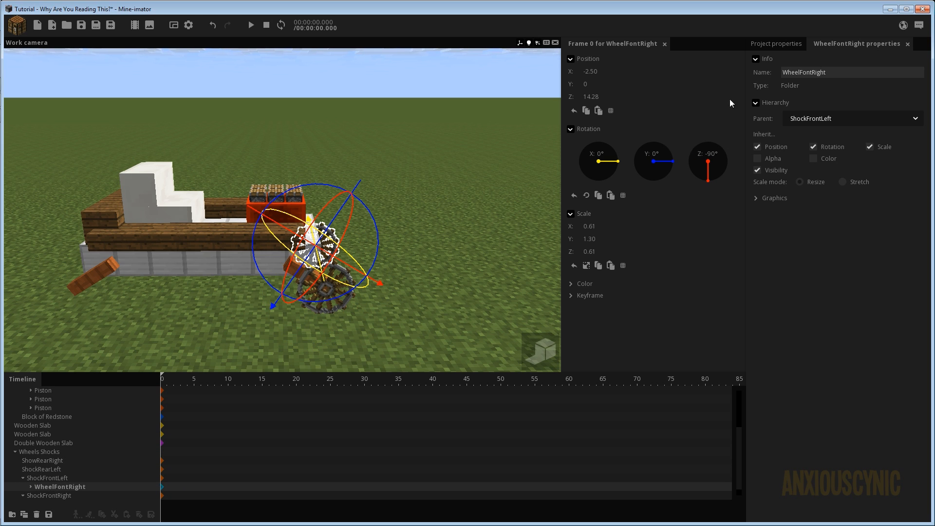
Rename the wheel folder under ShockFrontLeft to WheelFontLeft.
left_click(849, 73)
key("BackSpace")
key("BackSpace")
key("BackSpace")
key("BackSpace")
key("BackSpace")
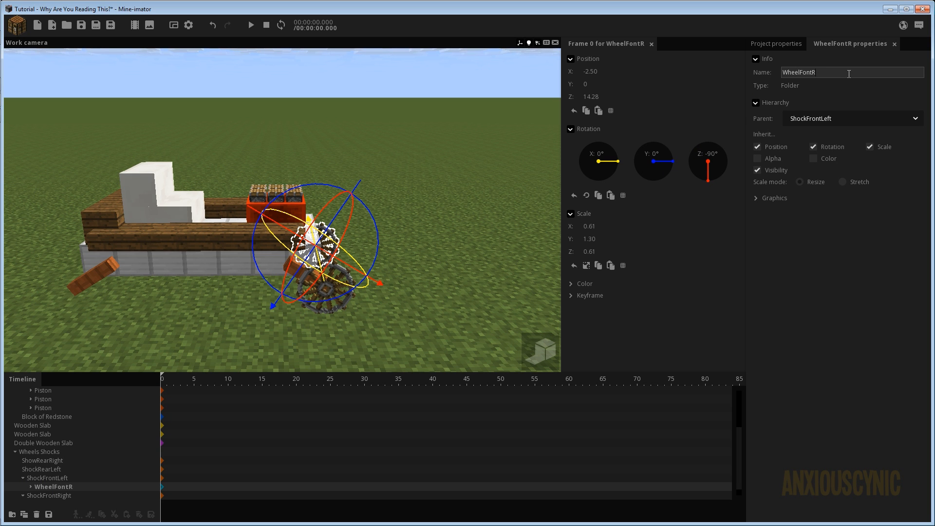
type("Left")
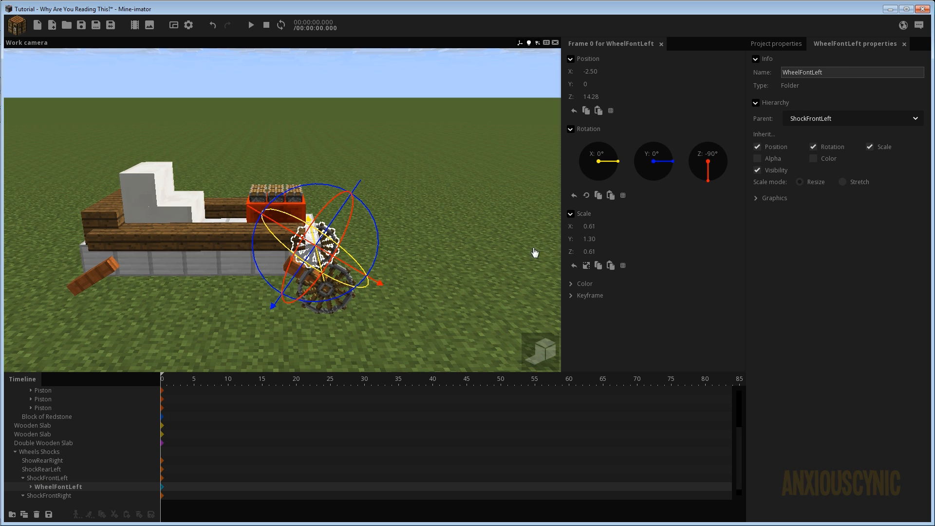
Set WheelFontLeft's X position to 2.5 so it sits on the outer side of its shock, and save the project.
left_click_drag(430, 241, 292, 219)
scroll(430, 241, "up", 5)
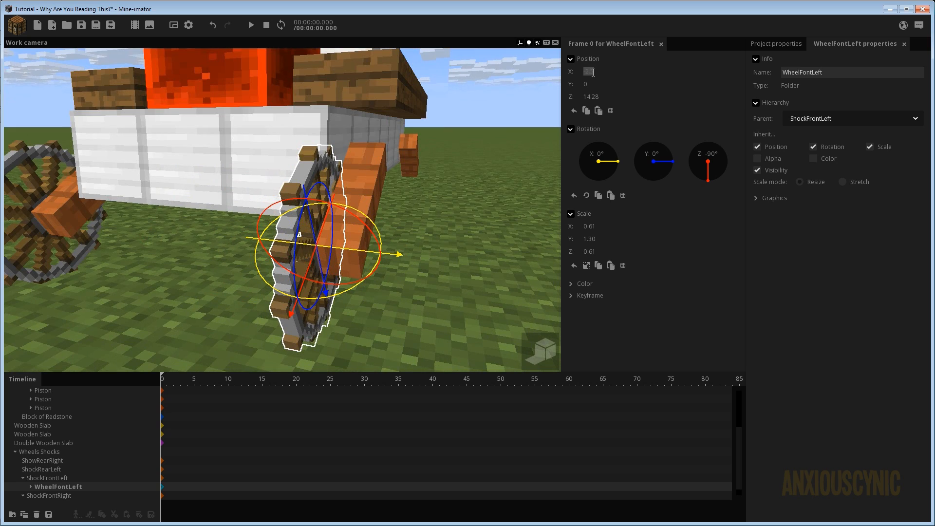
type("2.5")
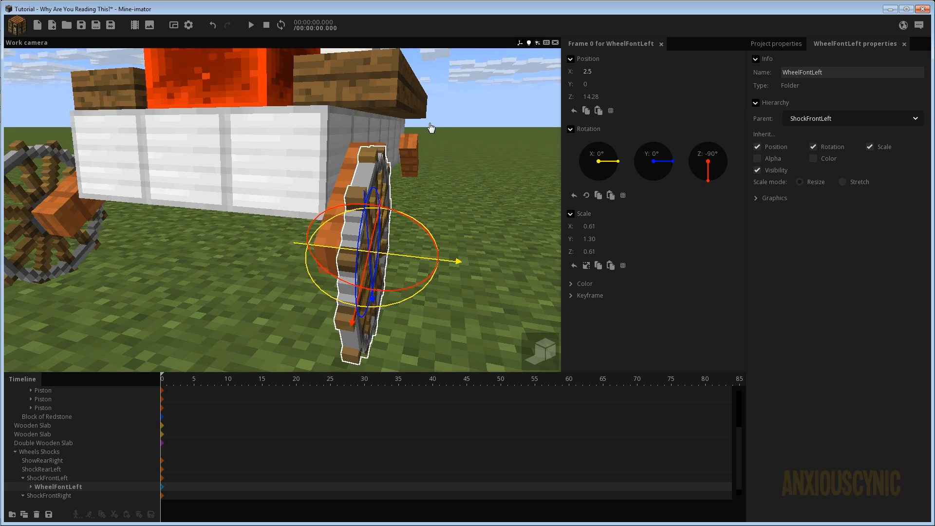
left_click_drag(429, 123, 446, 122)
scroll(445, 122, "down", 2)
left_click_drag(417, 156, 399, 164)
scroll(399, 168, "down", 3)
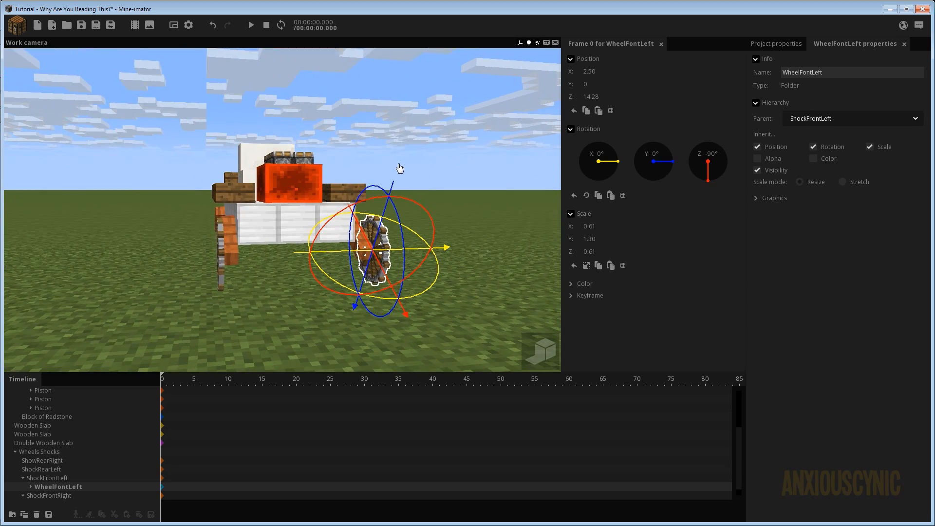
key("ctrl+s")
middle_click_drag(398, 171, 229, 146)
right_click_drag(279, 146, 274, 151)
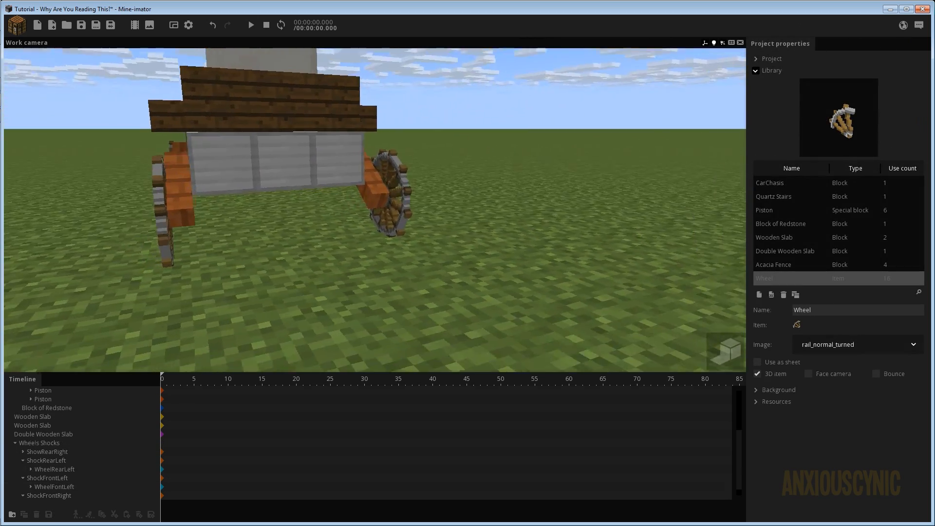
Scale WheelRearRight and WheelRearLeft together uniformly to about 0.86.
left_click_drag(375, 209, 229, 209)
left_click(23, 451)
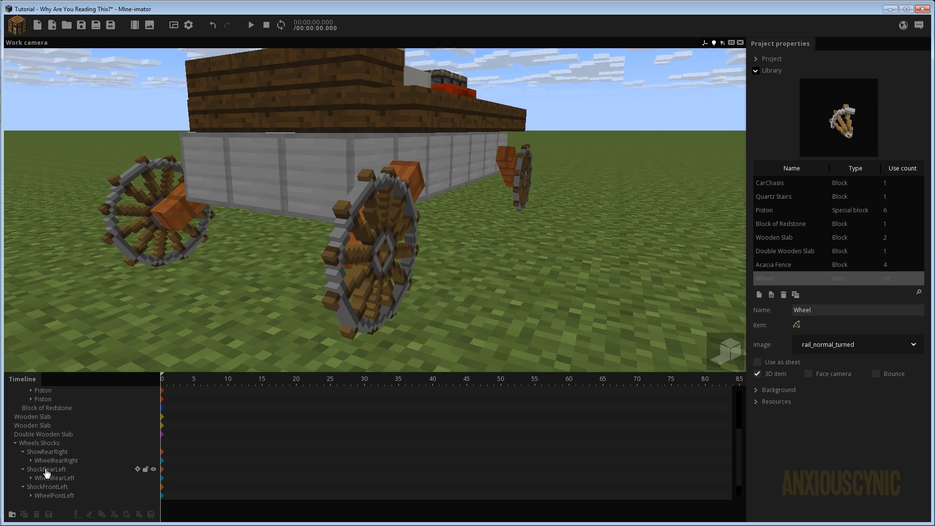
left_click(53, 460)
left_click(52, 478)
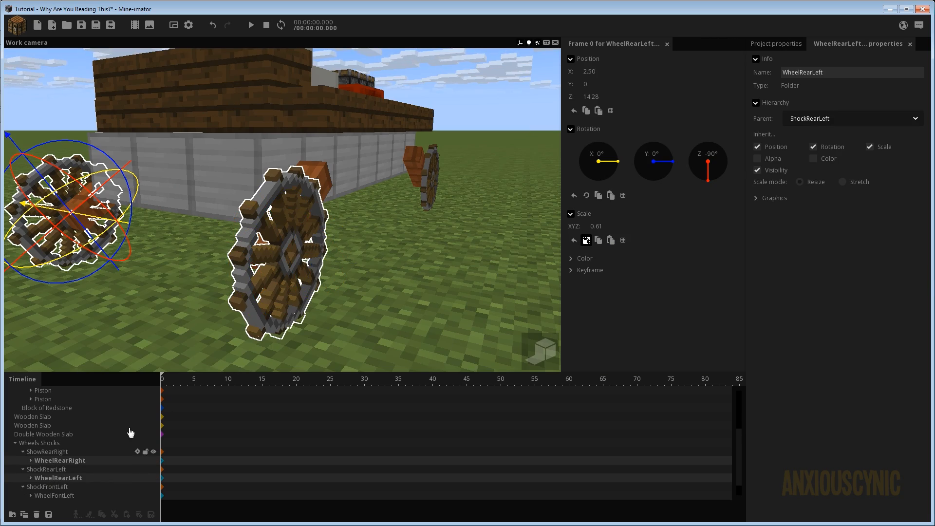
mouse_move(300, 253)
left_mouse_down()
mouse_move(205, 252)
mouse_move(482, 252)
mouse_move(311, 248)
left_mouse_up()
scroll(300, 252, "down", 3)
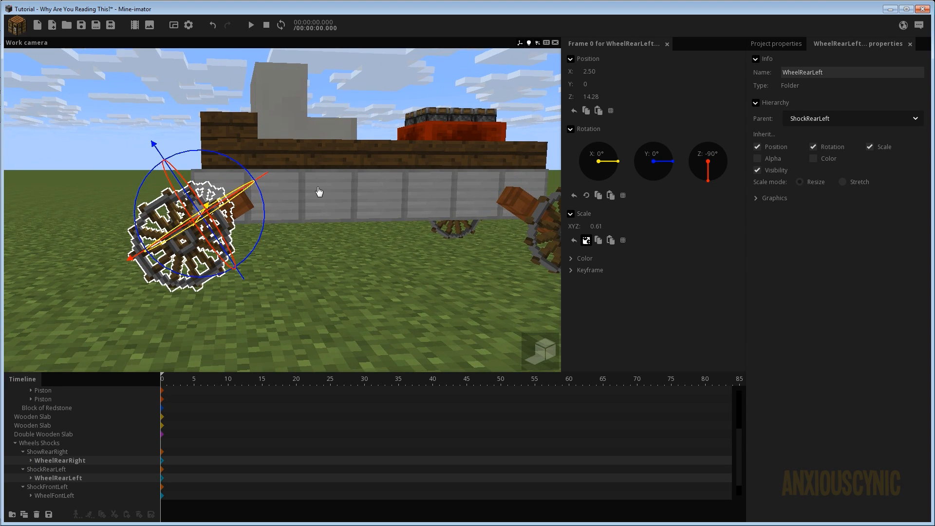
left_click_drag(317, 187, 320, 189)
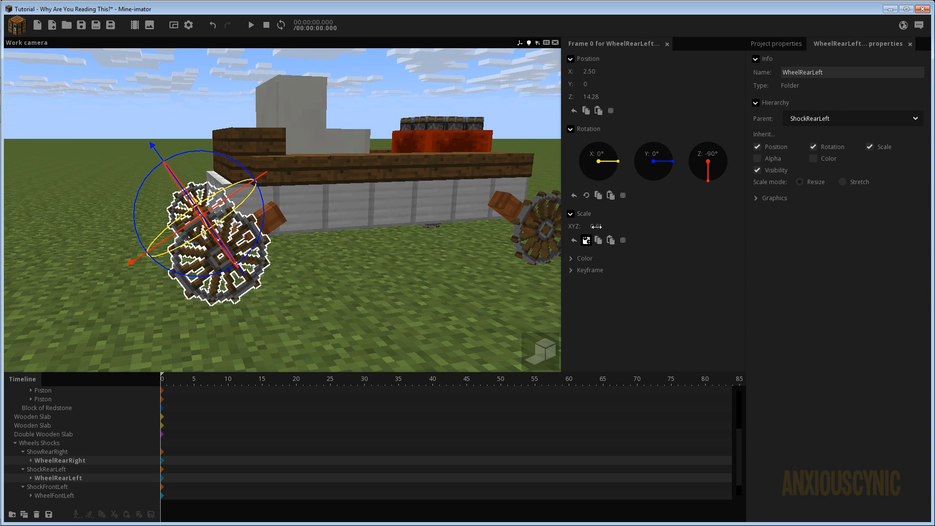
left_click_drag(596, 227, 606, 226)
left_click_drag(413, 239, 380, 219)
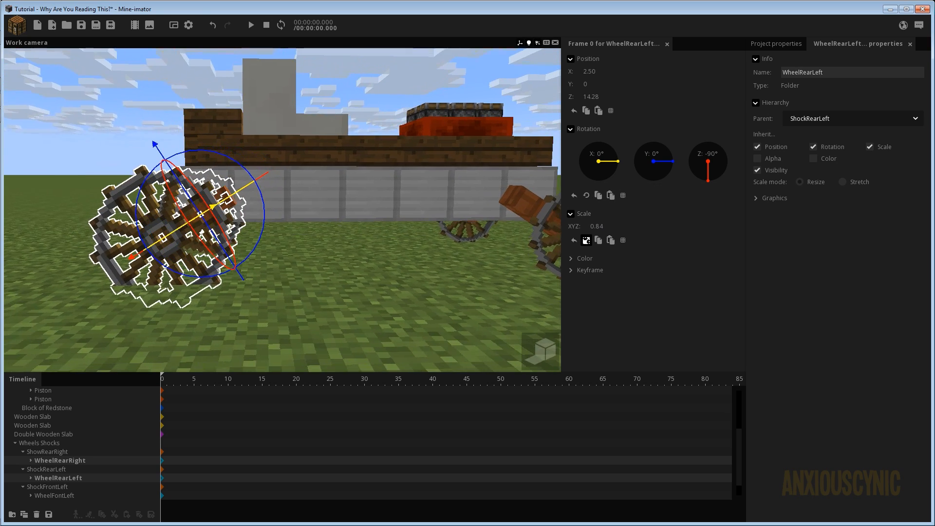
left_click_drag(315, 251, 320, 249)
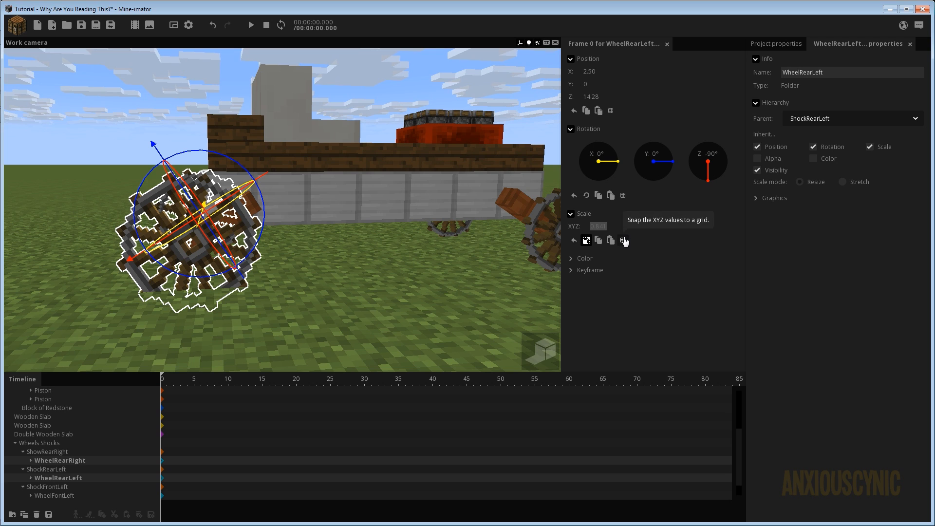
left_click_drag(596, 227, 599, 228)
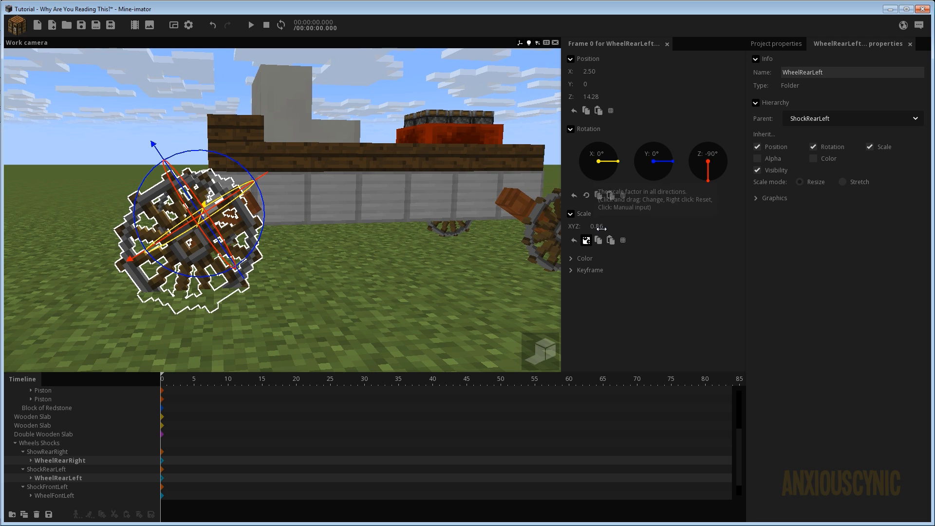
Examine the size of the rear wheels against the chassis and front wheels from several angles.
left_click_drag(305, 257, 385, 280)
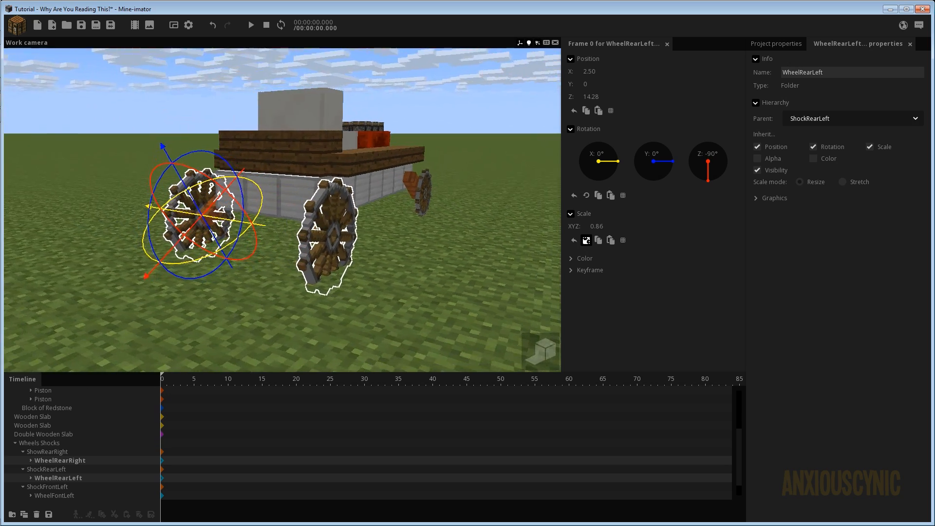
left_click_drag(432, 217, 389, 217)
middle_click_drag(389, 217, 431, 217)
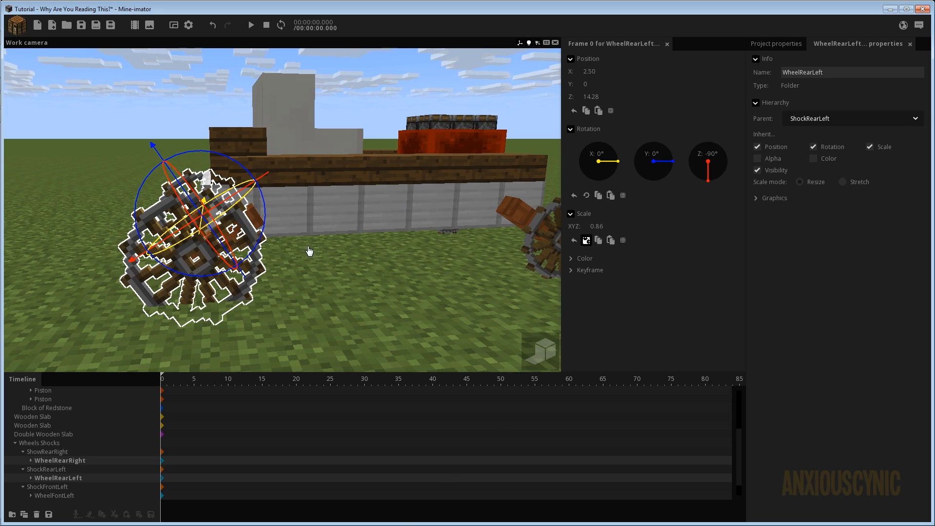
left_click_drag(309, 250, 385, 268)
left_click_drag(330, 250, 302, 226)
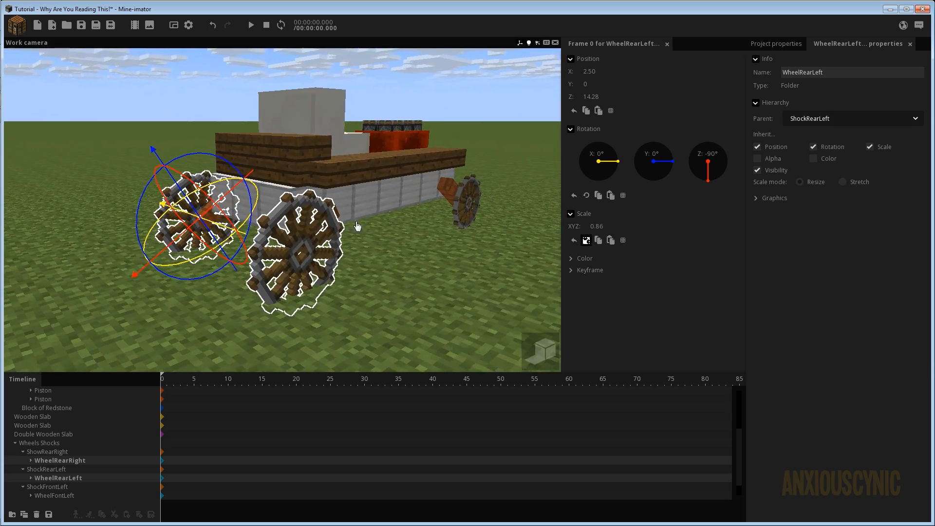
right_click_drag(356, 223, 331, 220)
mouse_move(372, 226)
left_mouse_down()
mouse_move(317, 227)
mouse_move(369, 222)
left_mouse_up()
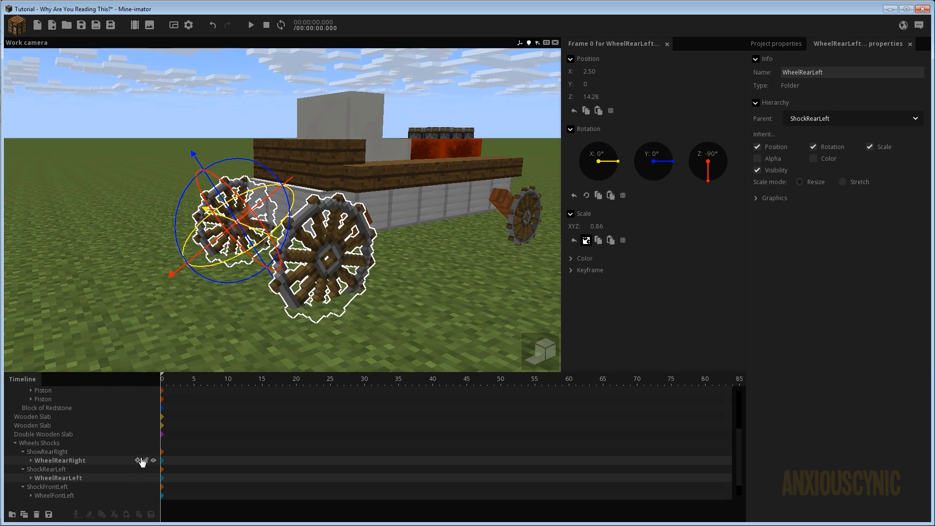
Rotate the ShowRearRight and ShockRearLeft shocks together to about -108.28° around X and save the project.
left_click(46, 470)
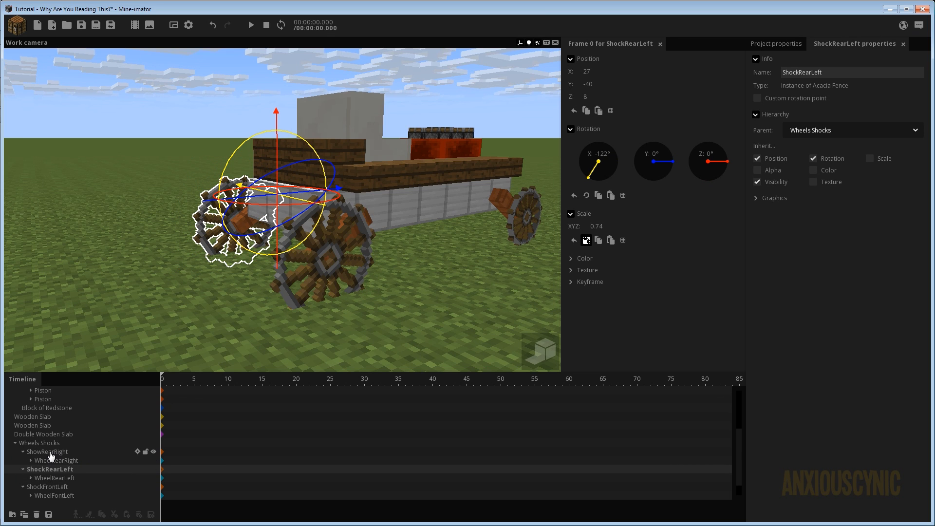
left_click(51, 453, "shift")
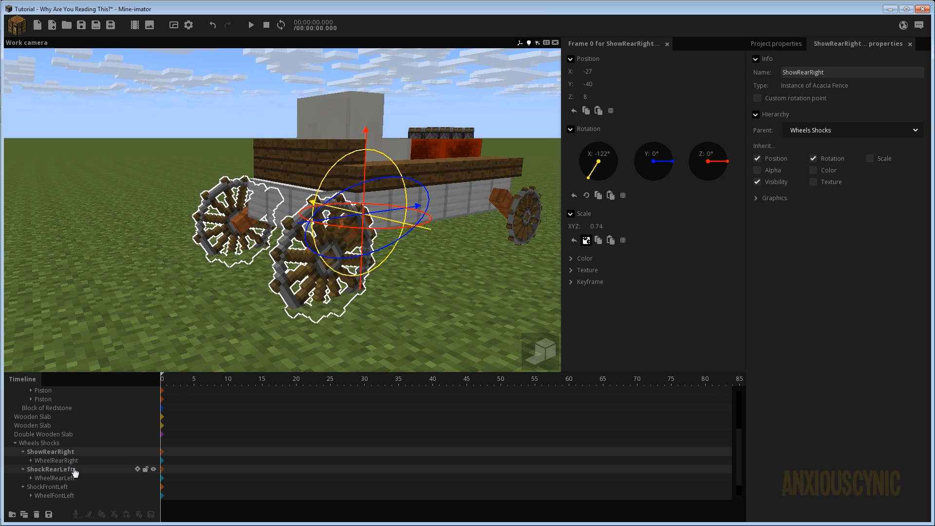
middle_click_drag(310, 282, 385, 175)
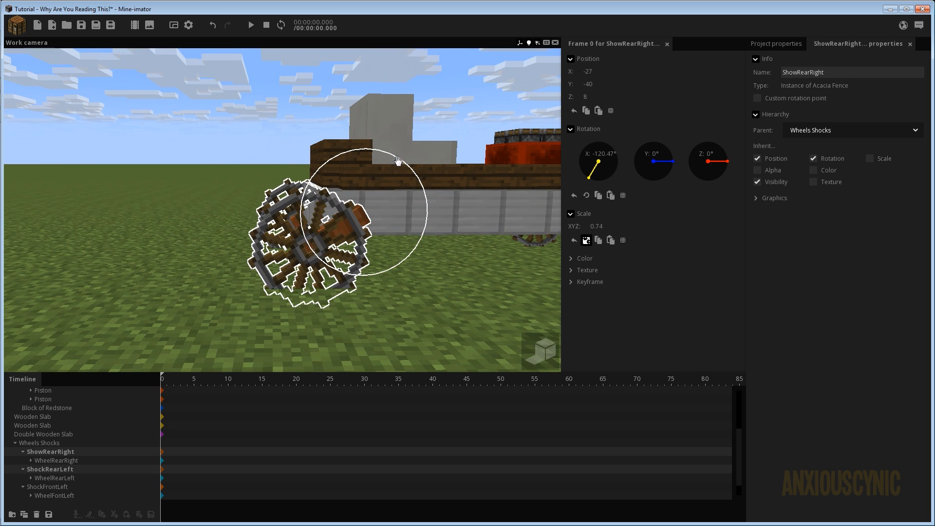
left_click_drag(396, 159, 409, 169)
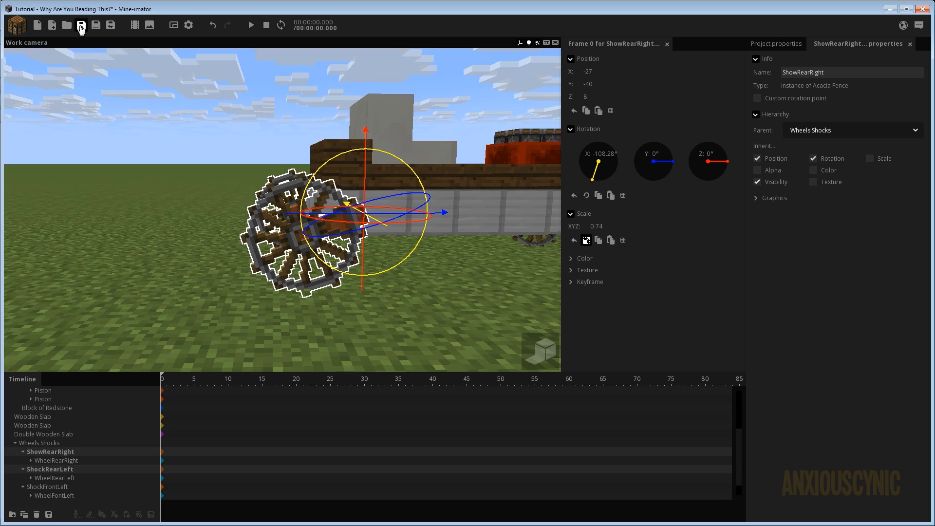
left_click(81, 26)
Examine the whole car from the side and front to compare how the front and rear wheels sit.
right_click_drag(169, 171, 229, 164)
left_click_drag(229, 180, 249, 189)
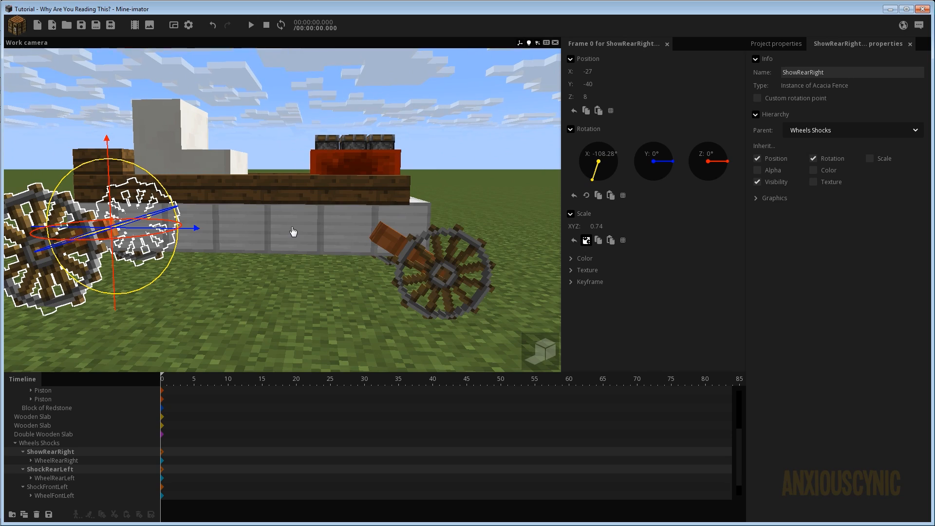
left_click_drag(292, 227, 335, 257)
scroll(331, 234, "up", 3)
scroll(334, 253, "down", 4)
mouse_move(428, 223)
left_mouse_down()
mouse_move(341, 238)
mouse_move(423, 222)
left_mouse_up()
left_click(73, 477)
scroll(67, 490, "down", 2)
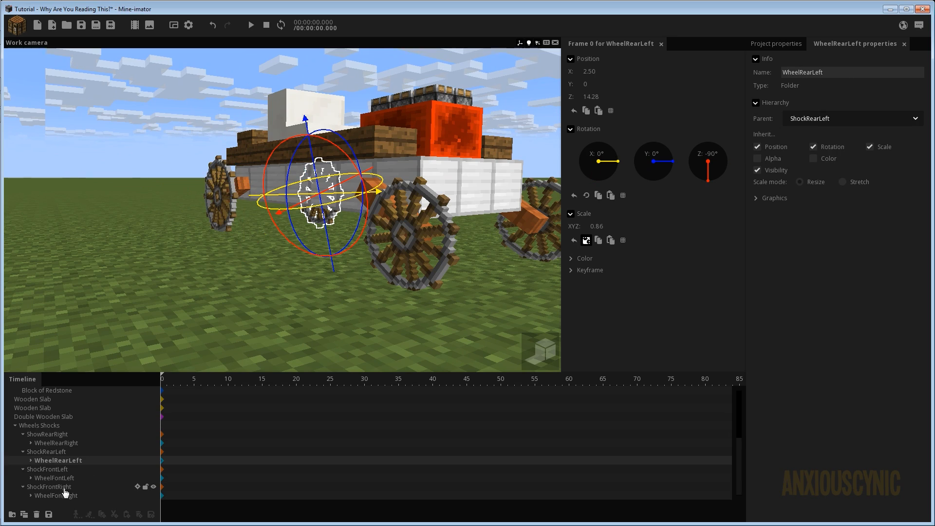
Try steering WheelFontRight by rotating it about 21.82° around X, and reset its X rotation.
left_click(64, 496)
left_click_drag(503, 222, 459, 208)
right_click(600, 168)
left_click_drag(532, 208, 715, 160)
left_click_drag(283, 209, 273, 220)
left_click_drag(354, 239, 480, 242)
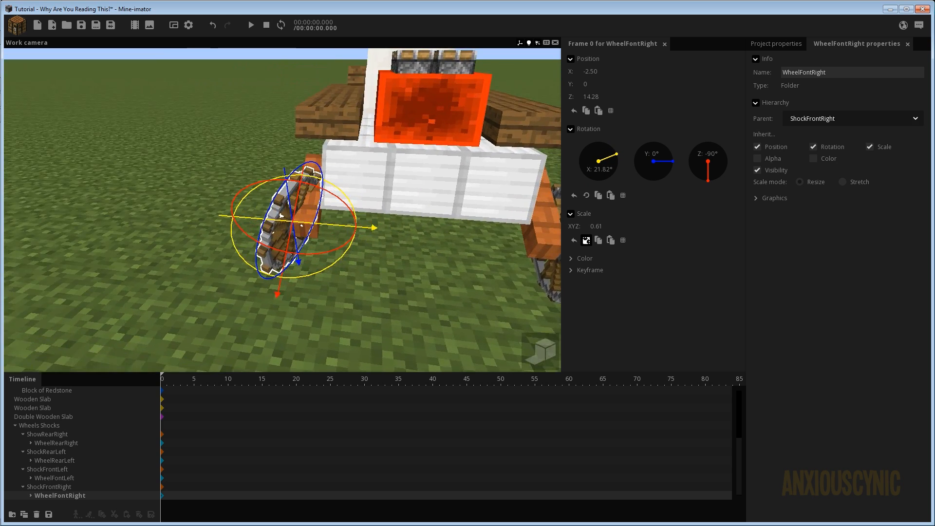
right_click(600, 173)
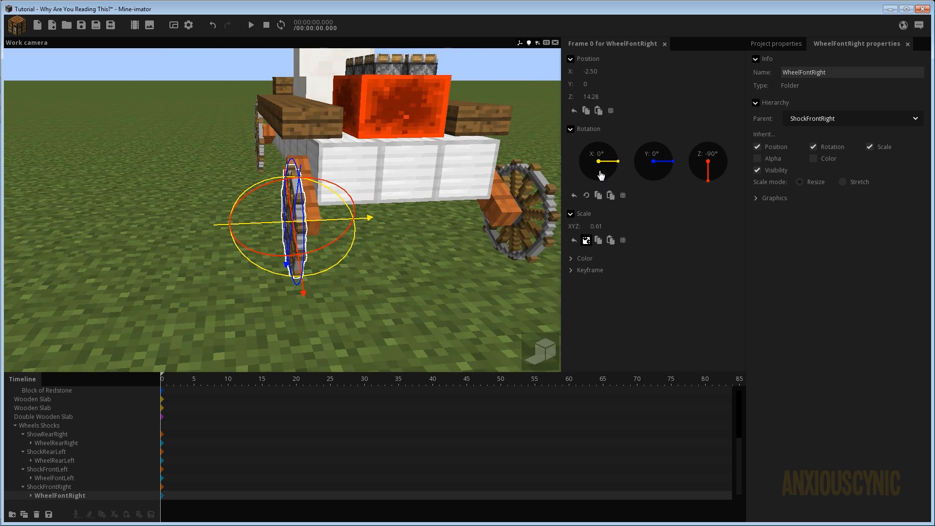
Duplicate the ShockFrontRight fence together with its attached wheel.
left_click_drag(432, 217, 540, 211)
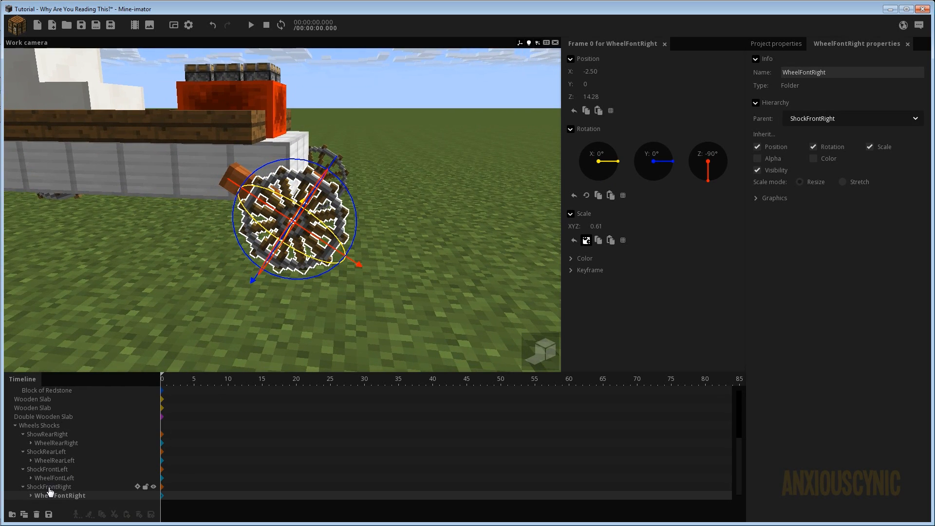
left_click_drag(368, 270, 305, 233)
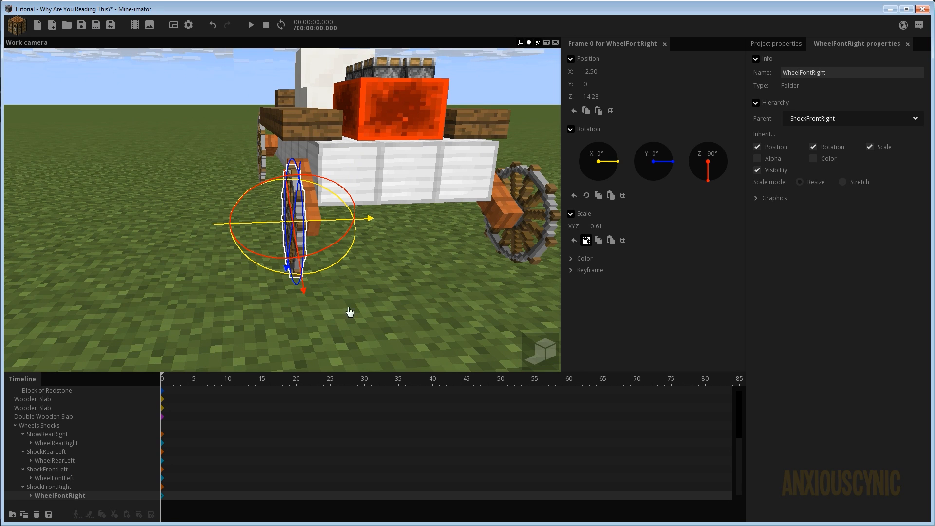
left_click(48, 488)
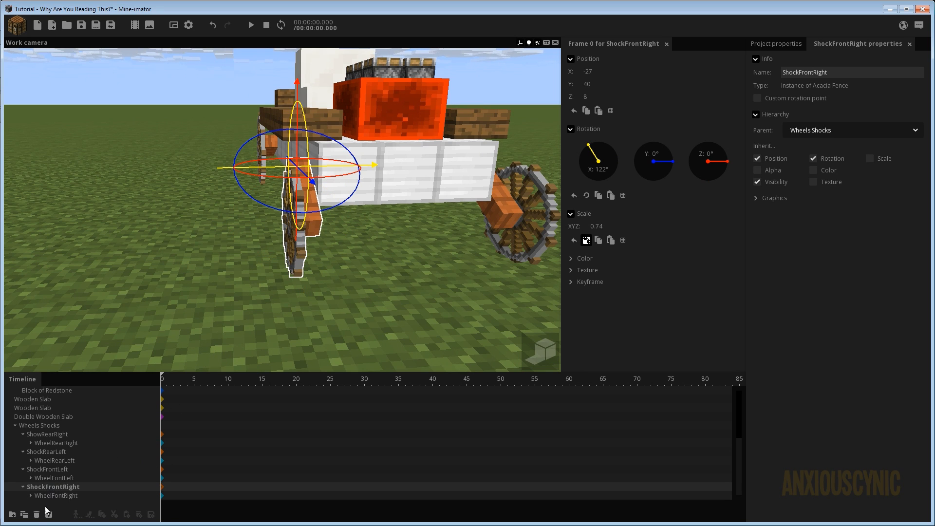
left_click(24, 515)
Delete the wheel folder from the duplicated shock and parent the duplicate to the original ShockFrontRight.
left_click(54, 496)
scroll(55, 495, "down", 1)
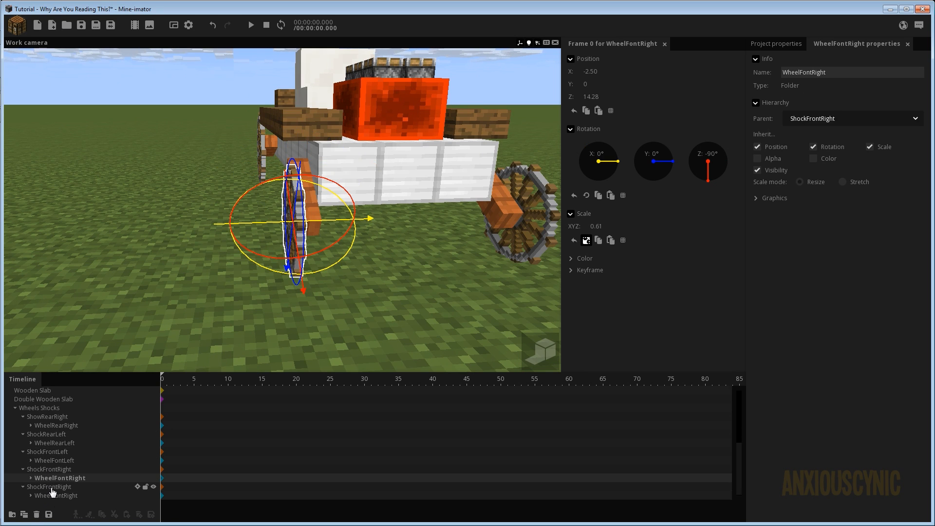
left_click(47, 496)
left_click(37, 513)
left_click(49, 496)
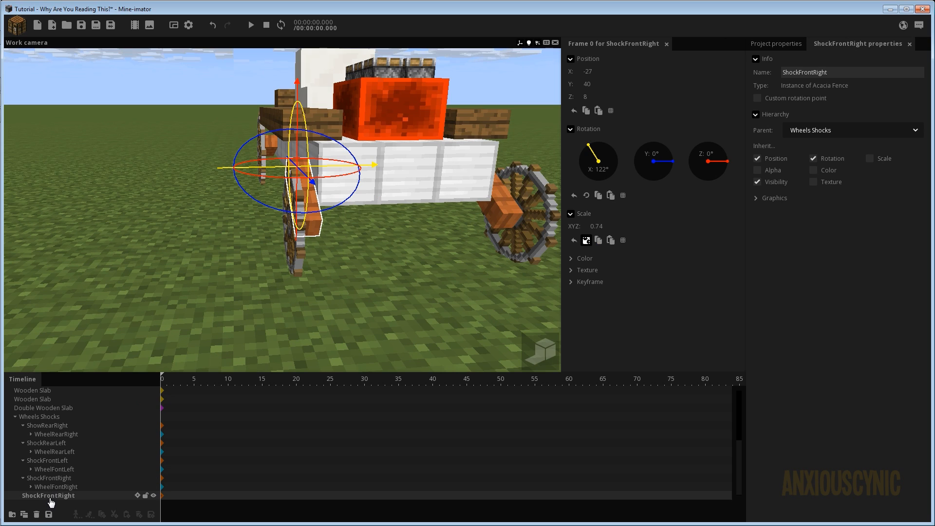
left_click_drag(41, 500, 55, 486)
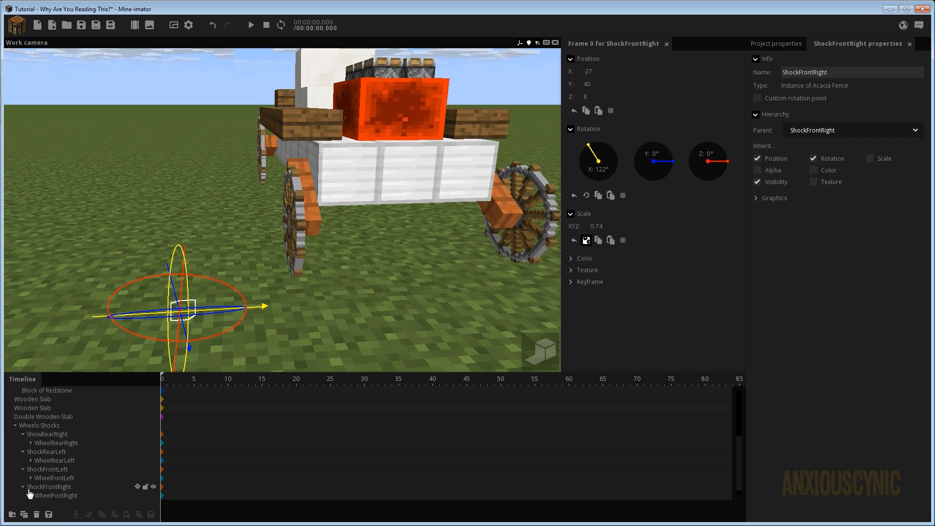
Rename the duplicated fence under ShockFrontRight as WheelSpoke and reset its X, Y and Z positions to 0.
left_click(31, 496)
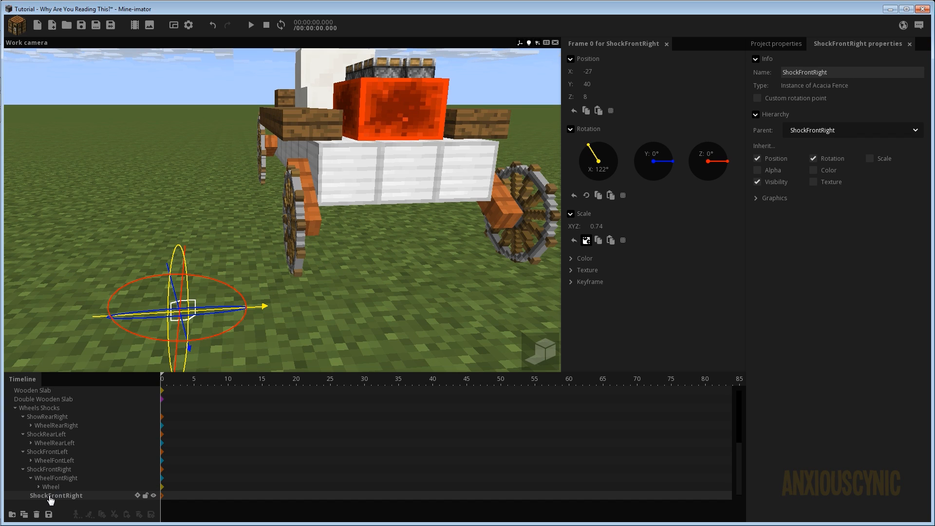
left_click(835, 73)
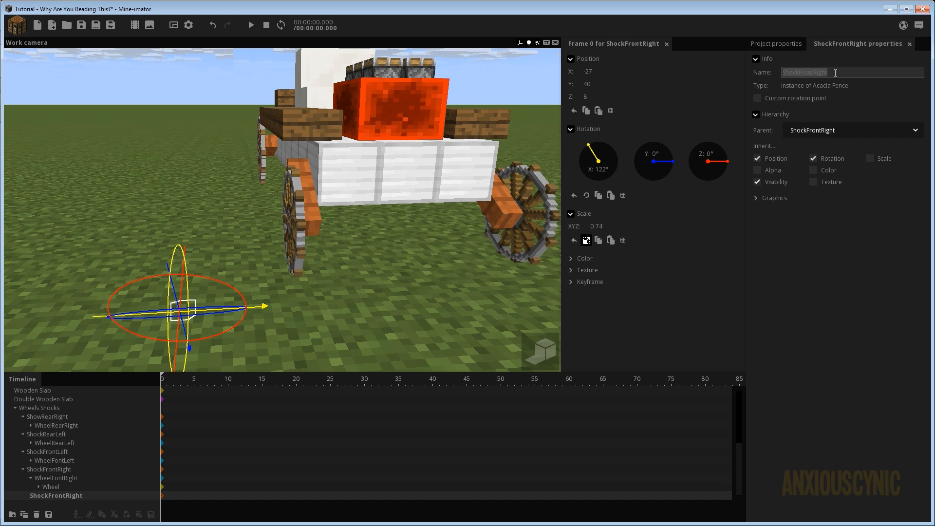
type("WheelSpoke")
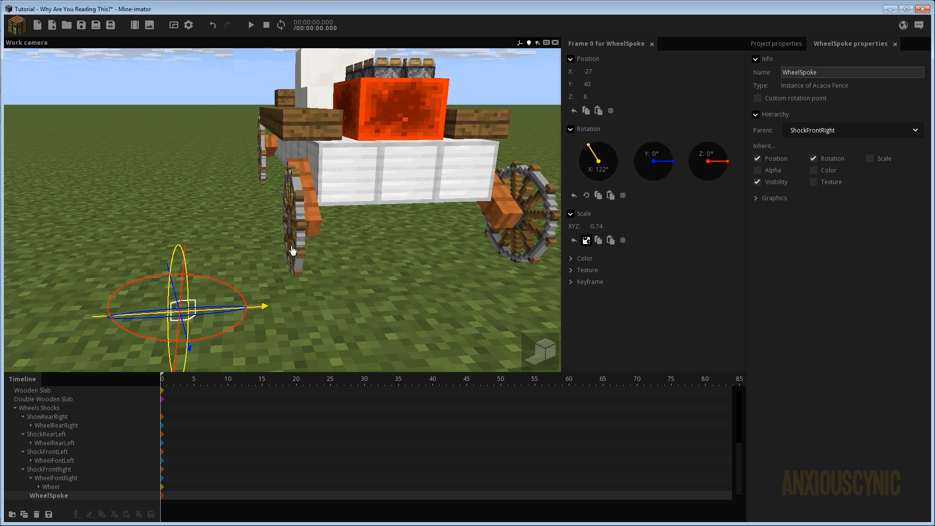
right_click(591, 95)
right_click(592, 85)
right_click(595, 72)
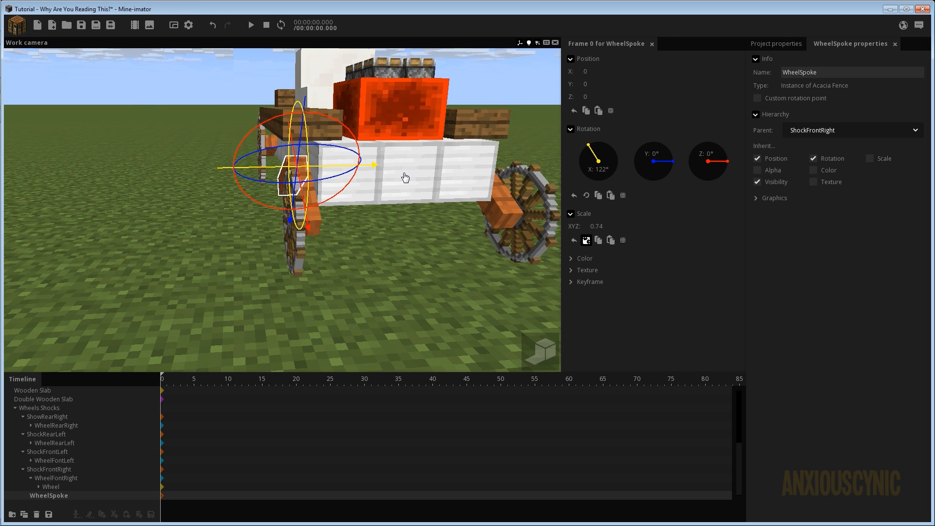
Set WheelSpoke's rotation to 0° around X and 90° around Y, and move it to Z 14.27 at the wheel's centre.
left_click_drag(403, 174, 497, 177)
right_click(599, 163)
left_click_drag(436, 195, 284, 214)
left_click(656, 170)
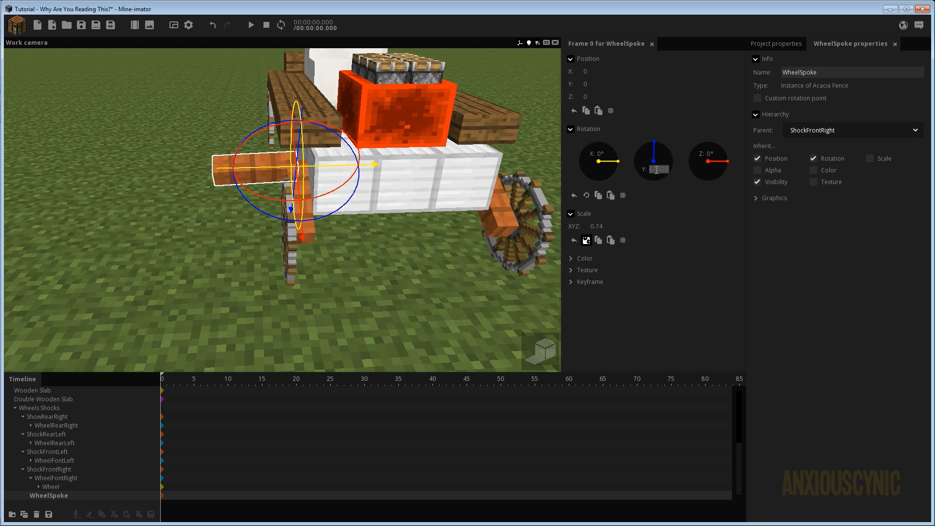
type("90")
left_click_drag(459, 196, 453, 196)
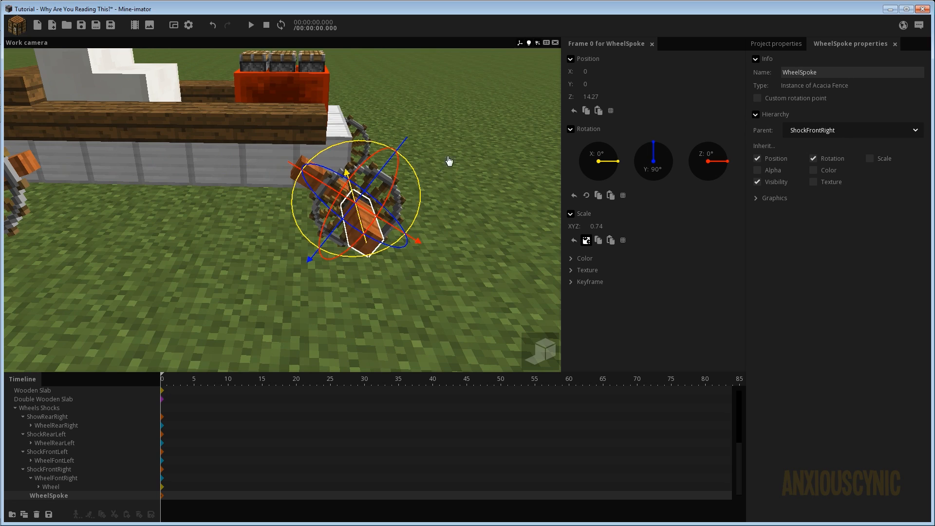
Scale WheelSpoke down to 0.24 so it fits the wheel hub, and save the project.
mouse_move(449, 161)
left_mouse_down()
mouse_move(459, 193)
mouse_move(438, 193)
mouse_move(438, 170)
mouse_move(459, 165)
left_mouse_up()
scroll(459, 194, "up", 3)
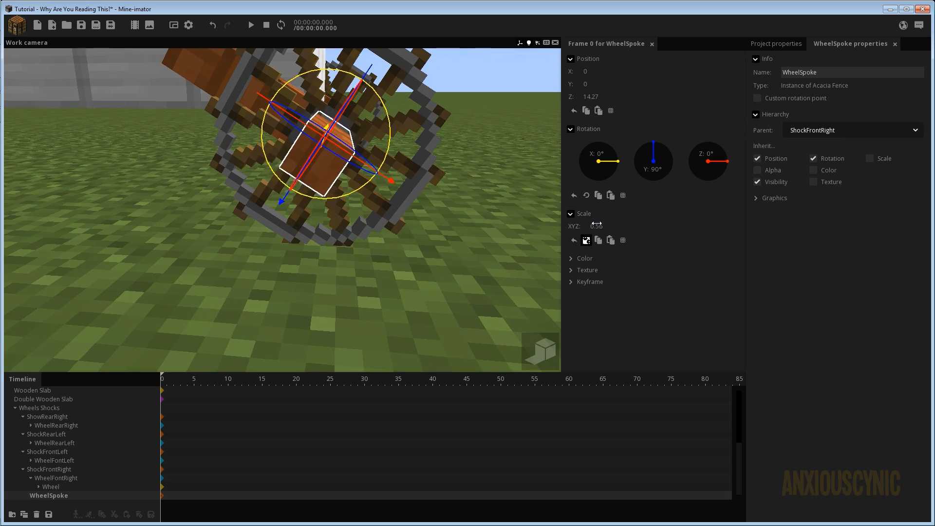
left_click_drag(596, 223, 587, 223)
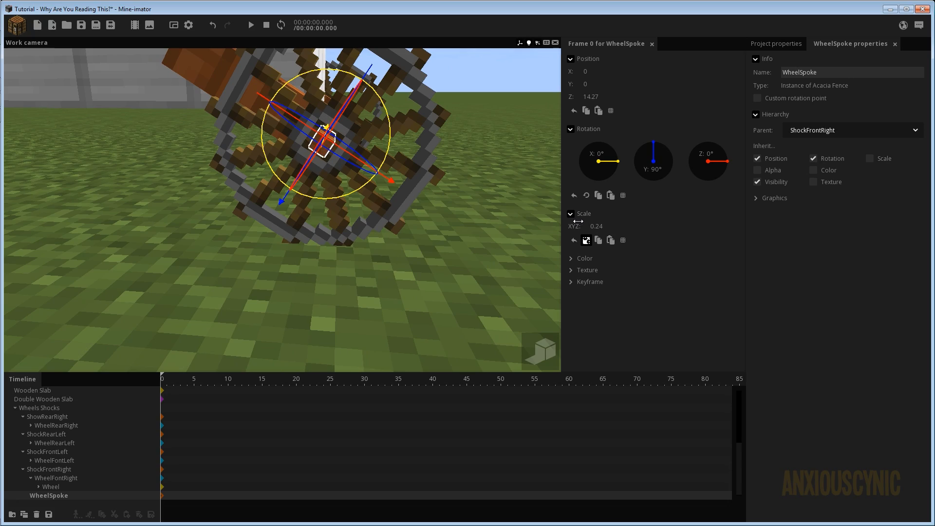
left_click_drag(460, 177, 389, 170)
scroll(459, 175, "up", 4)
scroll(454, 171, "down", 5)
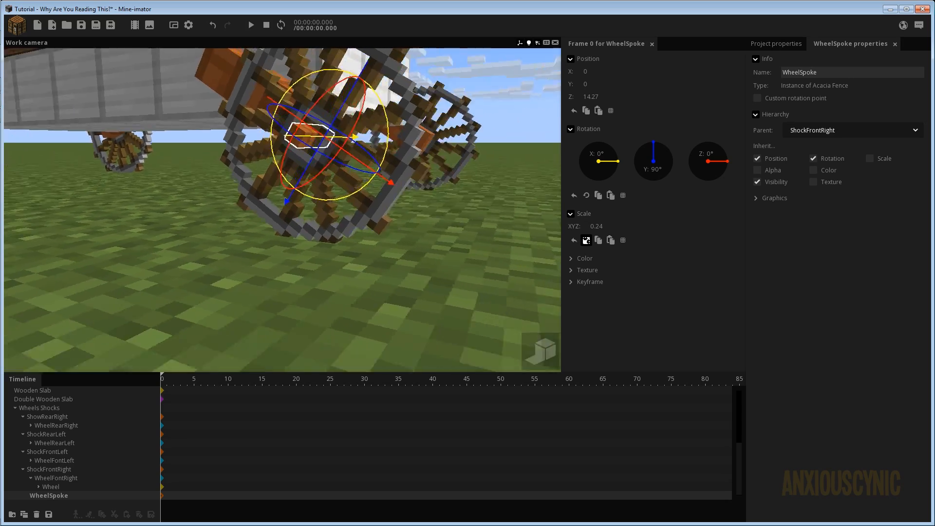
left_click_drag(450, 167, 370, 202)
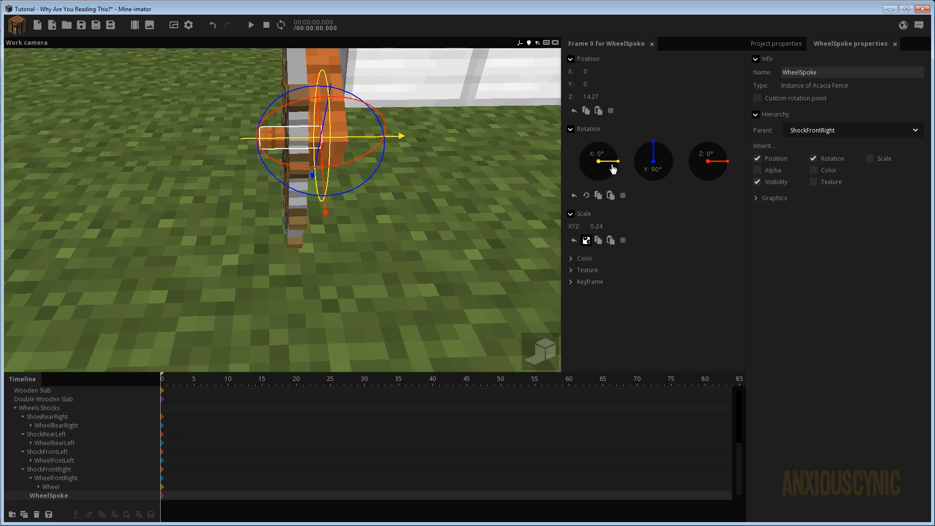
left_click(585, 262)
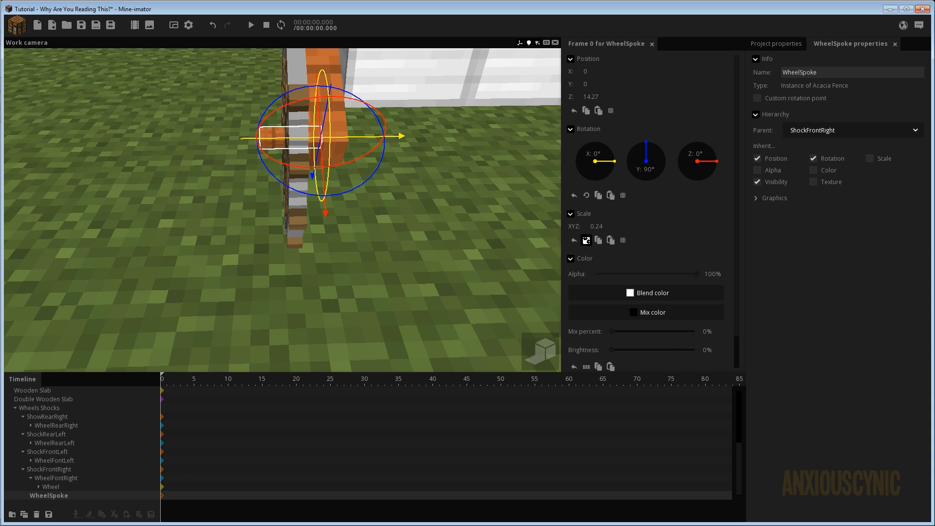
left_click_drag(442, 218, 409, 180)
key("ctrl+s")
Move the WheelFontRight folder outward along the spoke to X -4.77 and save the project.
left_click(60, 478)
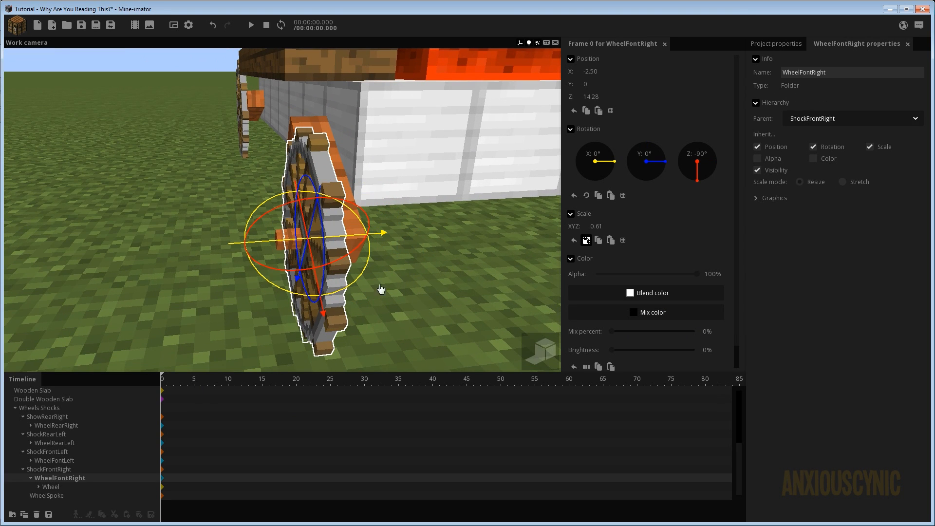
left_click_drag(403, 261, 453, 204)
scroll(352, 295, "up", 4)
scroll(341, 259, "up", 2)
scroll(282, 210, "down", 5)
right_click_drag(283, 210, 341, 243)
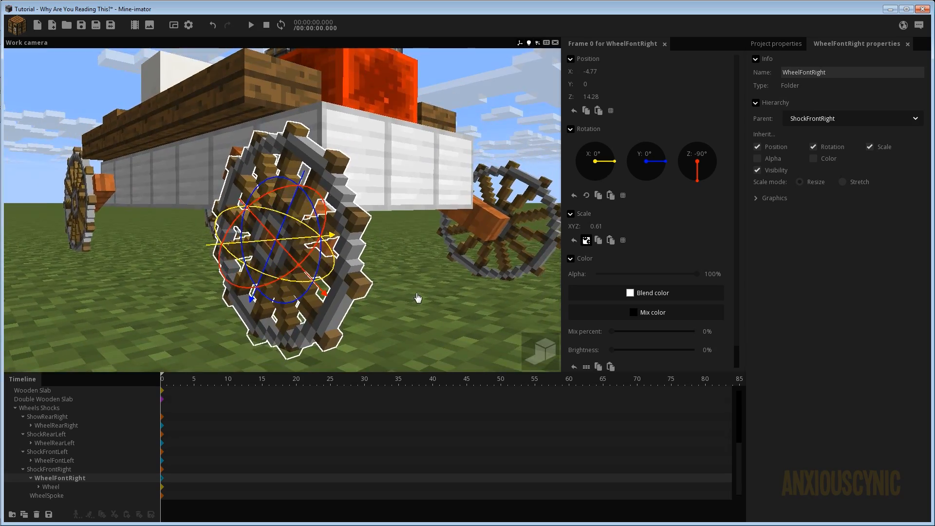
key("ctrl+s")
Try steering WheelFontRight both ways around X, to about 13.17° and -17.42°, and reset its X rotation.
right_click_drag(413, 296, 361, 241)
left_click_drag(356, 241, 334, 203)
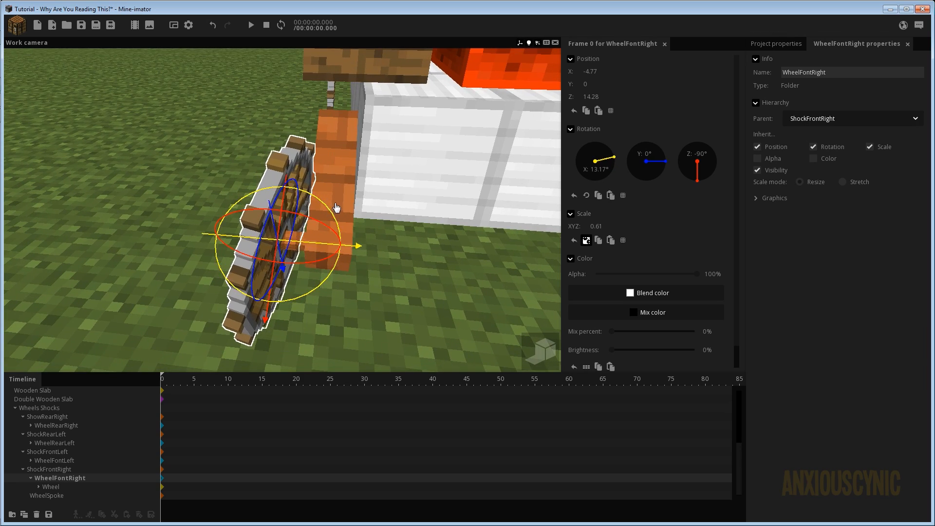
key("w")
right_click_drag(334, 202, 351, 219)
left_click_drag(404, 271, 403, 271)
scroll(404, 271, "down", 3)
left_click_drag(328, 207, 294, 199)
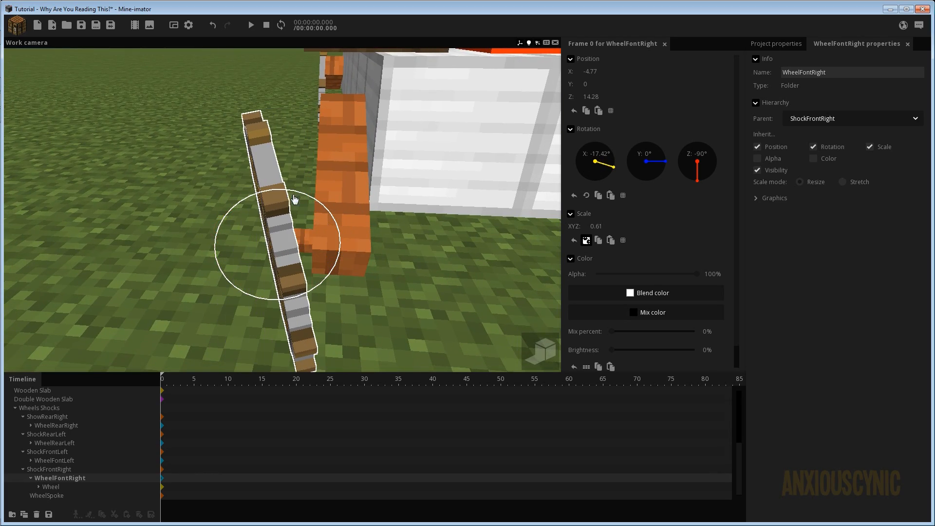
left_click_drag(380, 185, 340, 161)
scroll(415, 184, "down", 1)
right_click(596, 169)
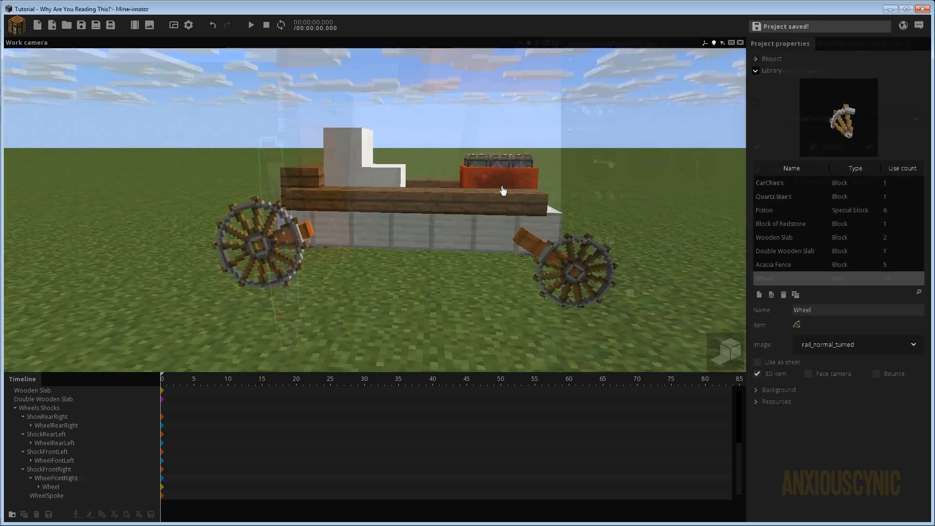
Save the project and inspect the whole car from the side and from above.
key("ctrl+s")
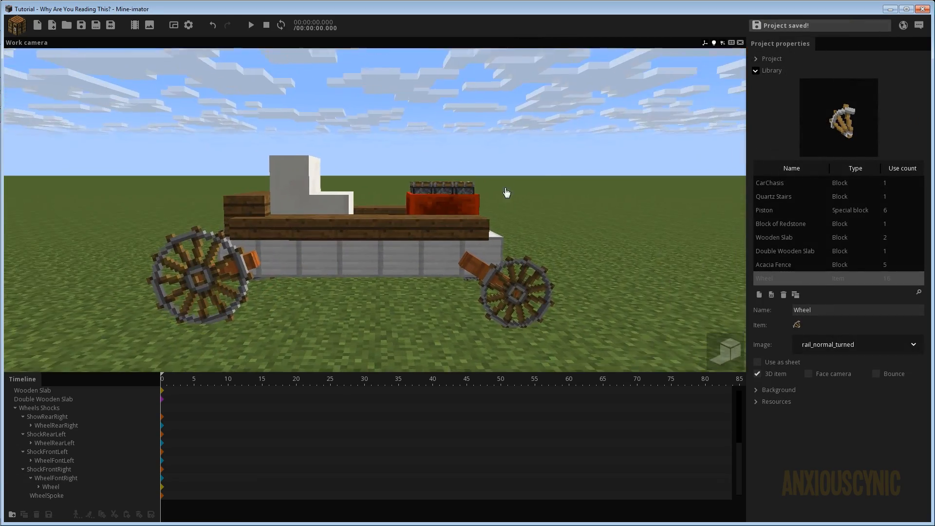
left_click_drag(490, 221, 461, 242)
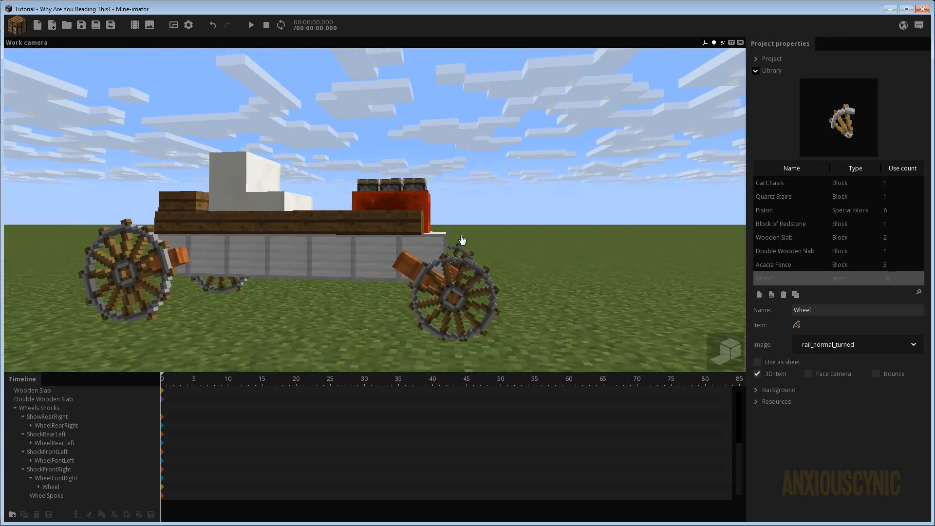
scroll(461, 242, "down", 1)
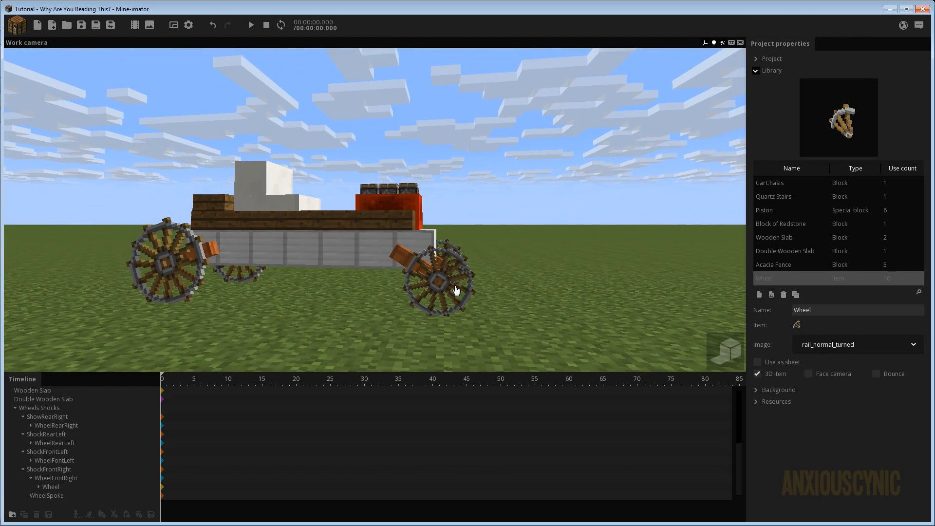
right_click_drag(438, 284, 480, 294)
left_click_drag(437, 285, 385, 272)
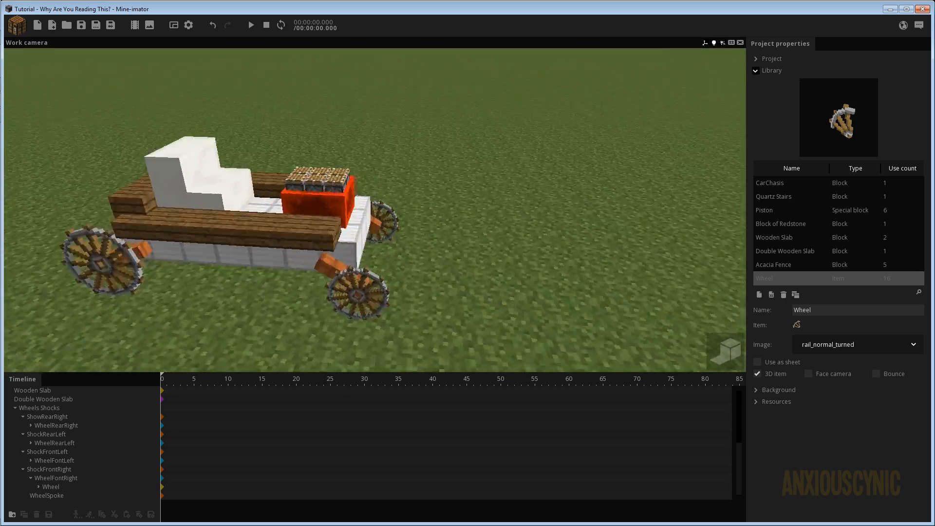
scroll(474, 301, "up", 3)
scroll(374, 333, "down", 3)
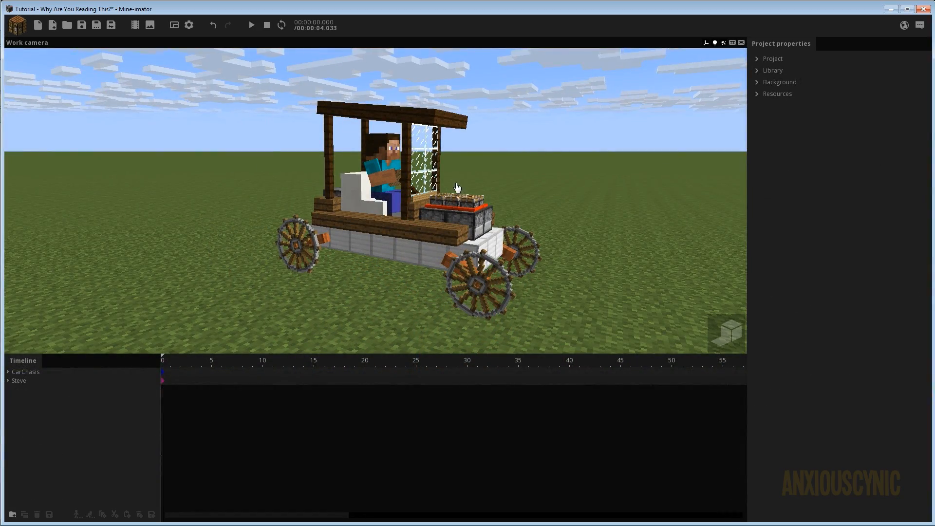
Inspect the completed car with its roof, windshield and seated Steve from several angles, and save the project.
mouse_move(466, 188)
left_mouse_down()
mouse_move(499, 195)
mouse_move(459, 184)
left_mouse_up()
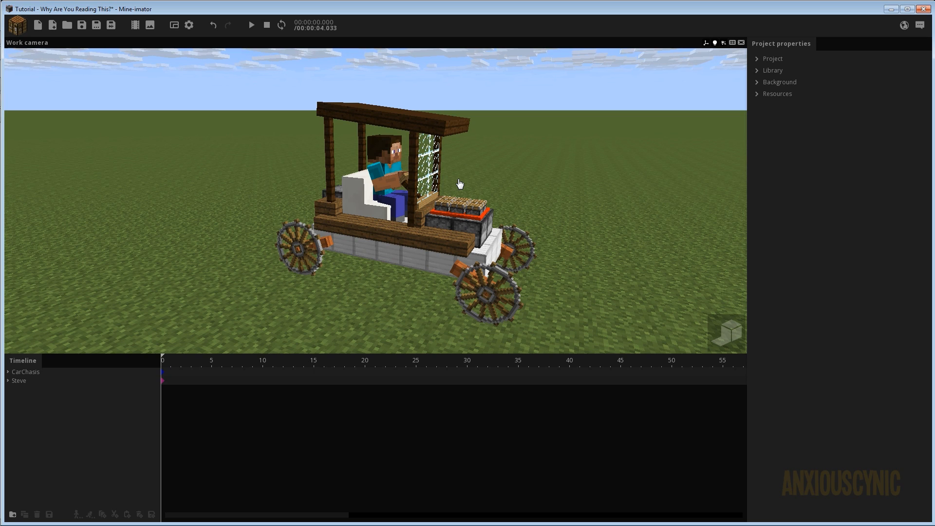
left_click_drag(472, 185, 416, 165)
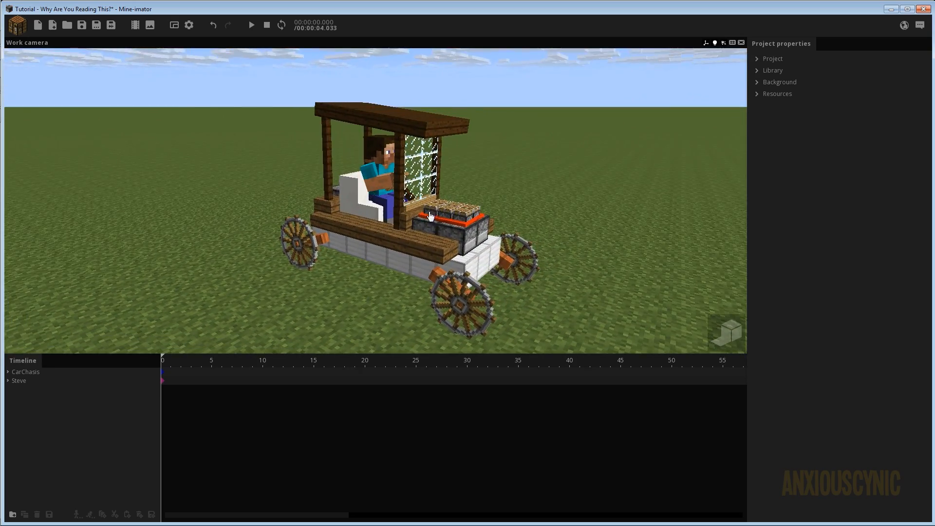
left_click_drag(430, 216, 405, 208)
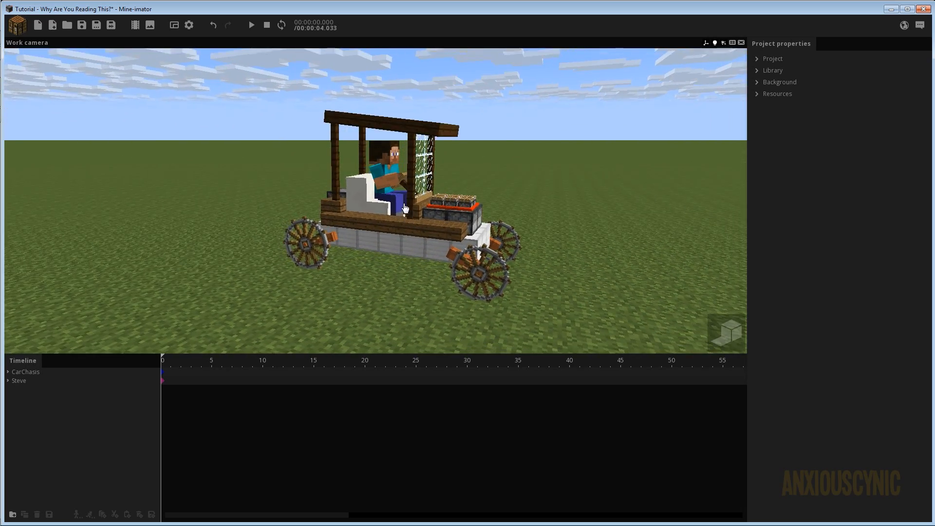
right_click_drag(404, 208, 405, 208)
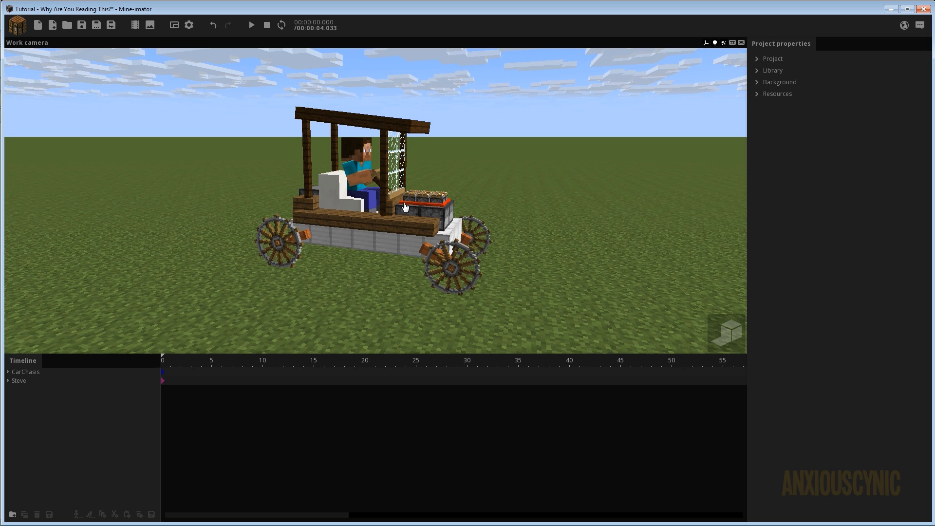
key("ctrl+s")
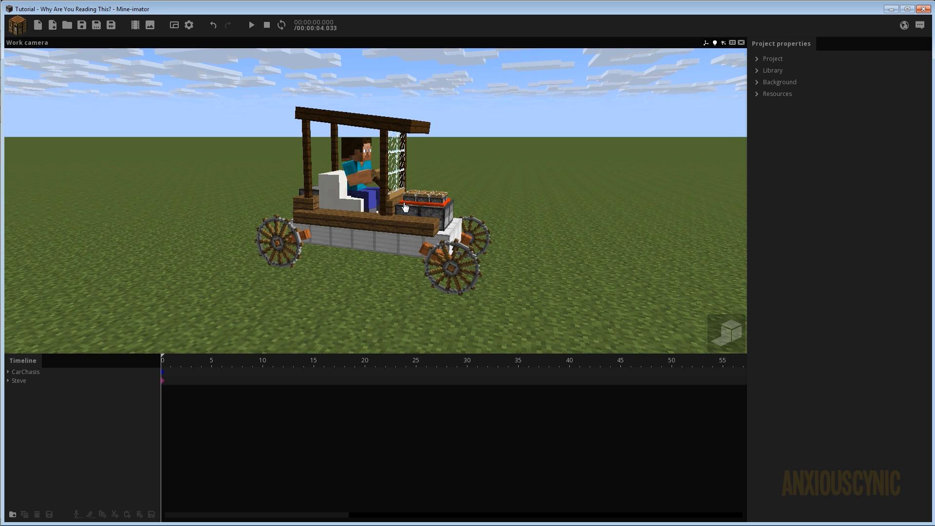